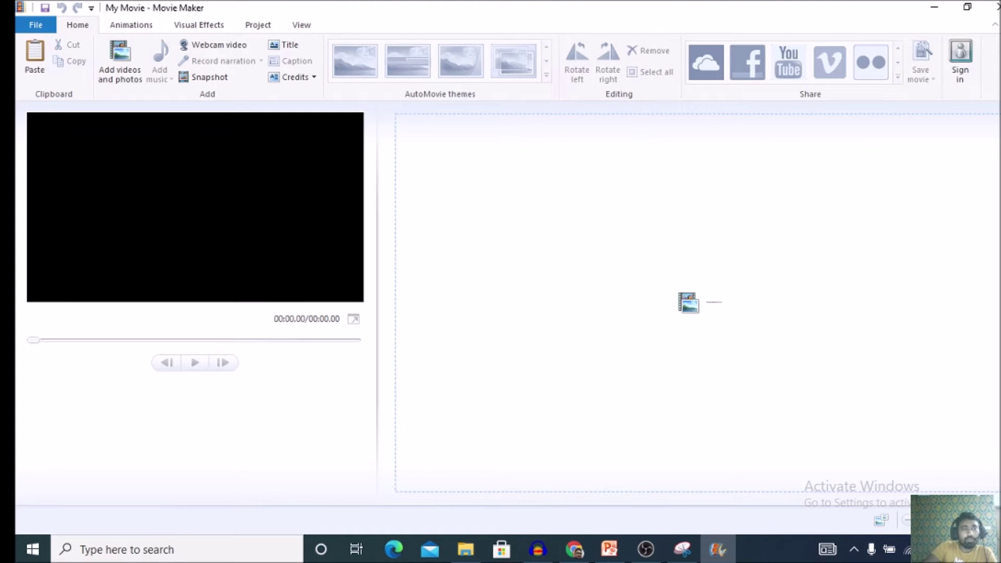
left_click(646, 549)
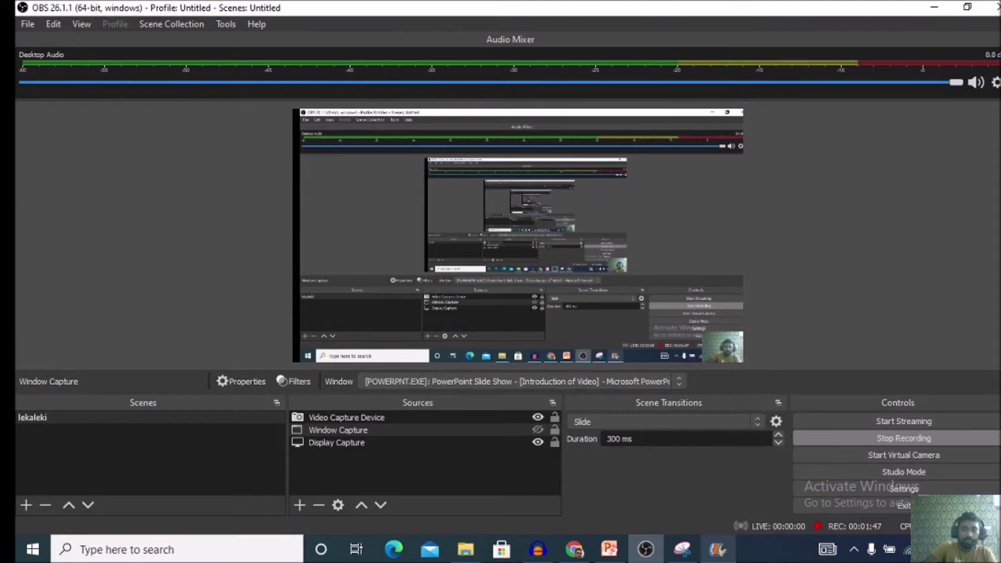
left_click(718, 549)
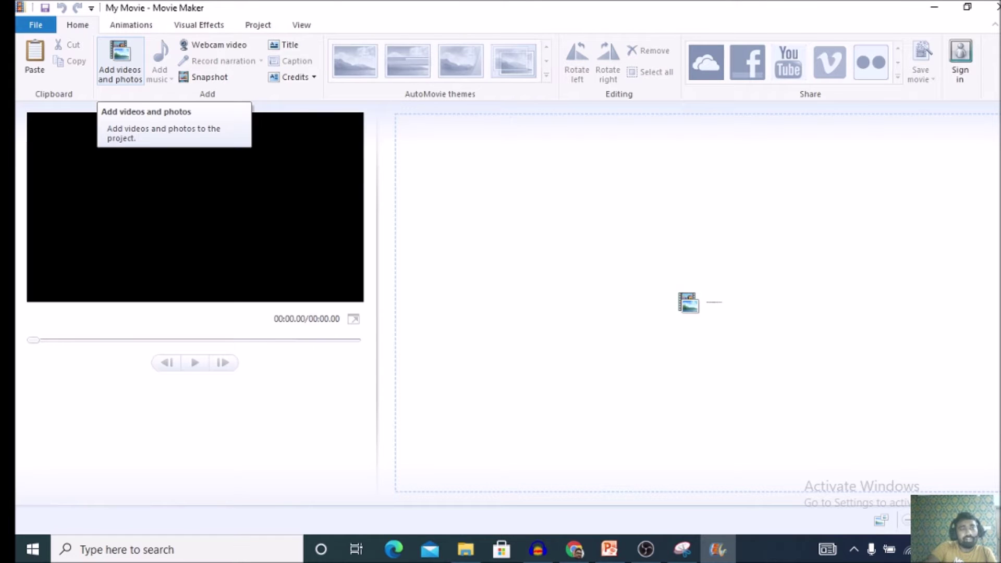
left_click(120, 62)
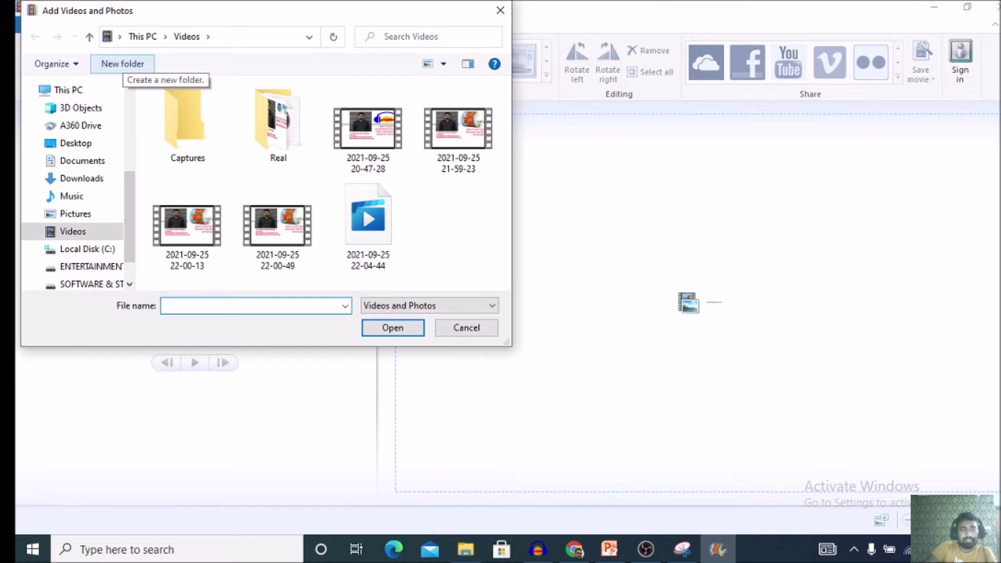
left_click(368, 129)
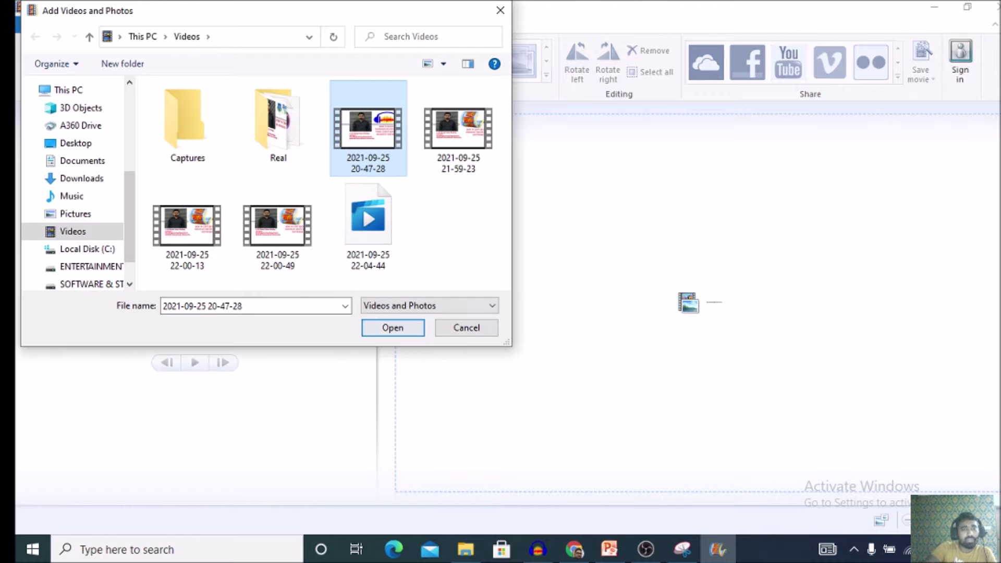
left_click(393, 327)
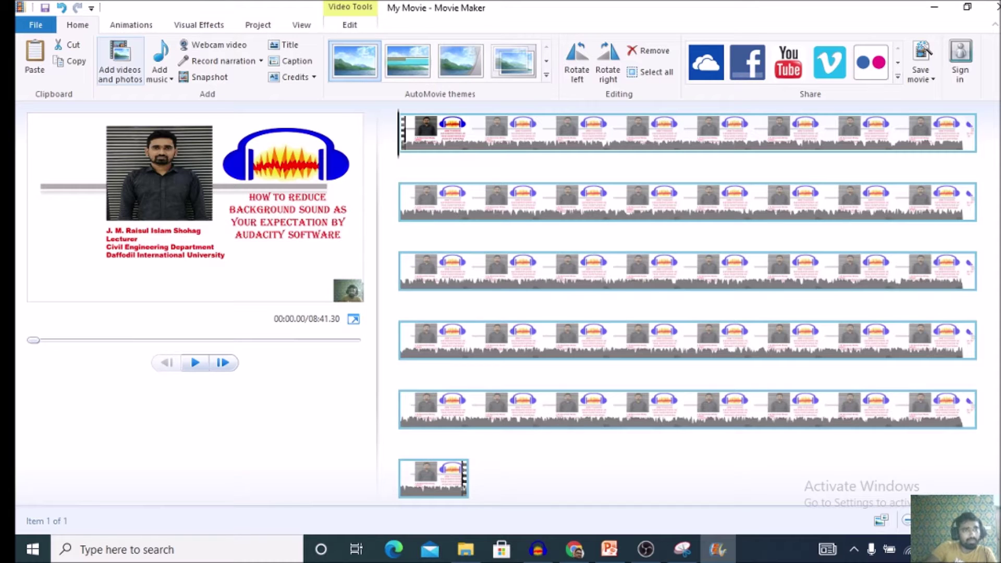
left_click(120, 59)
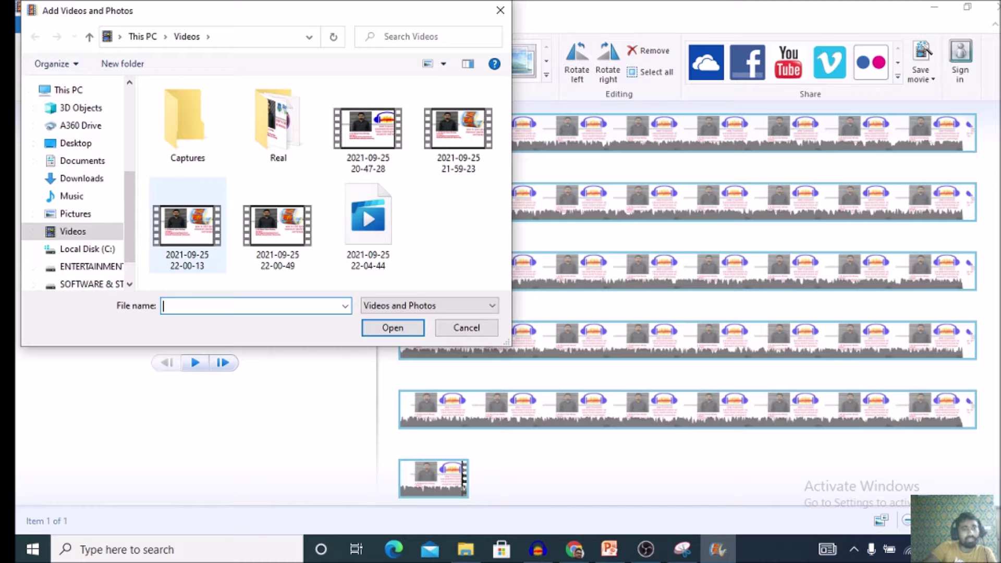
left_click(187, 226)
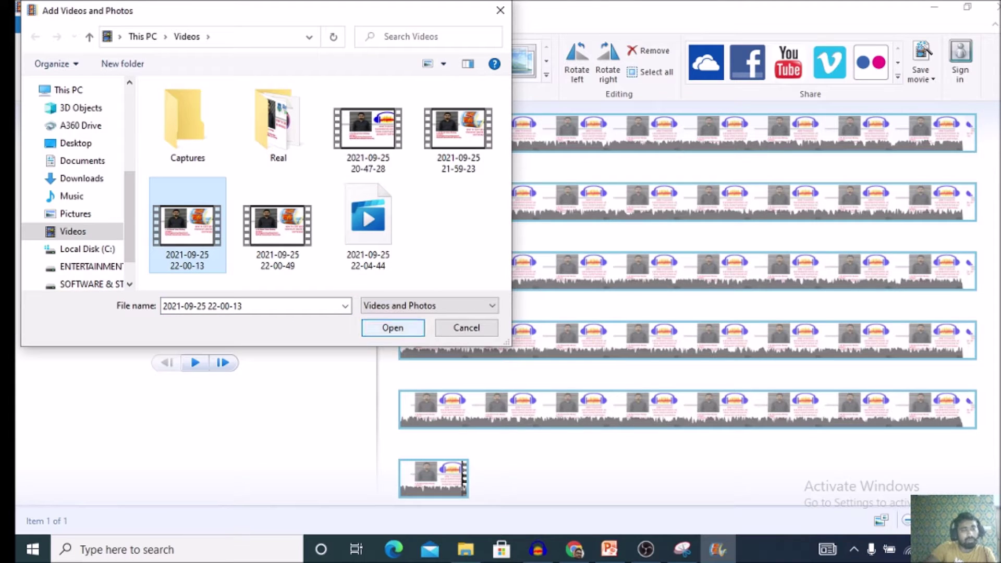
key("Return")
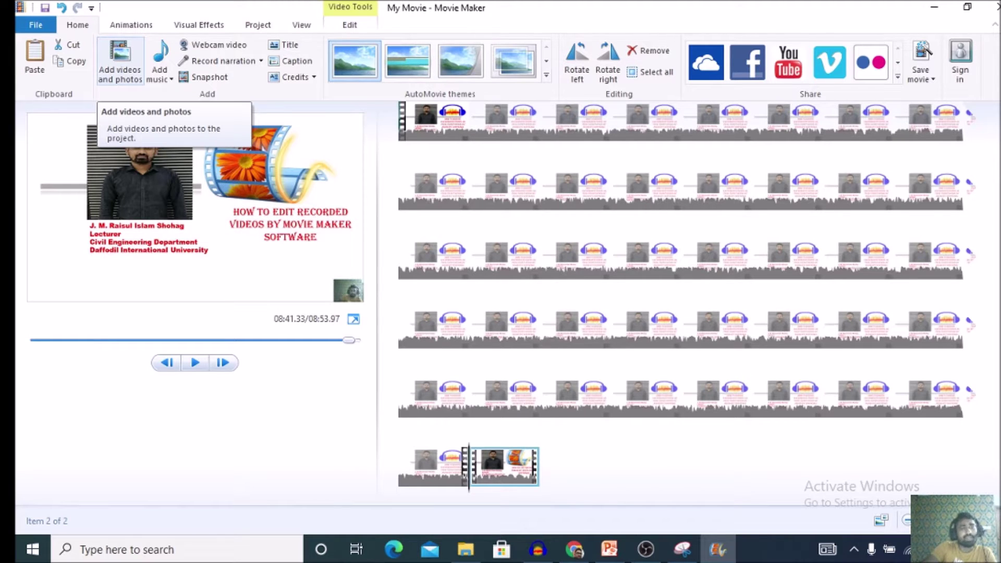
Add the image Screenshot (1) from the Screenshots folder in Pictures after the two video clips
left_click(120, 62)
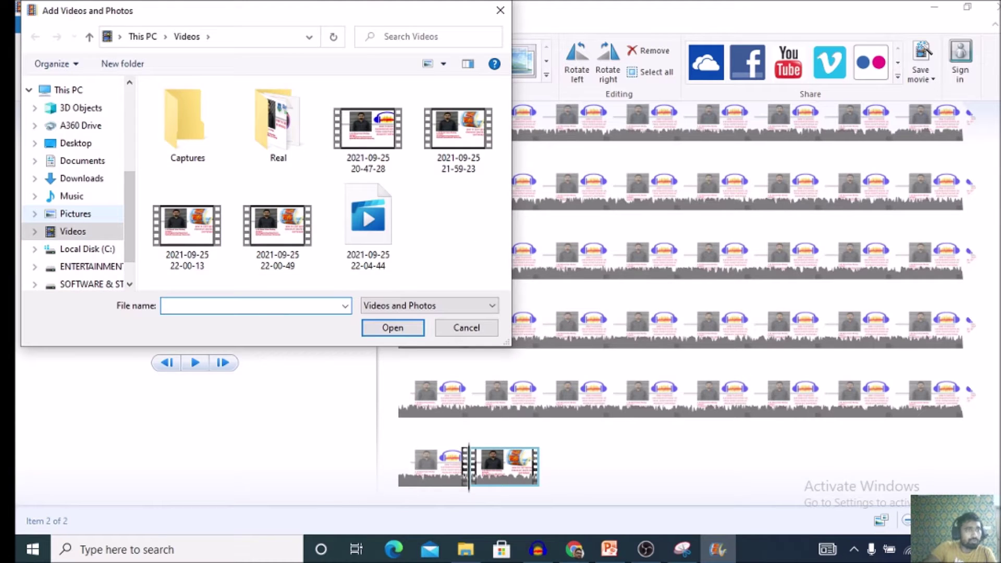
left_click(75, 214)
left_click(459, 123)
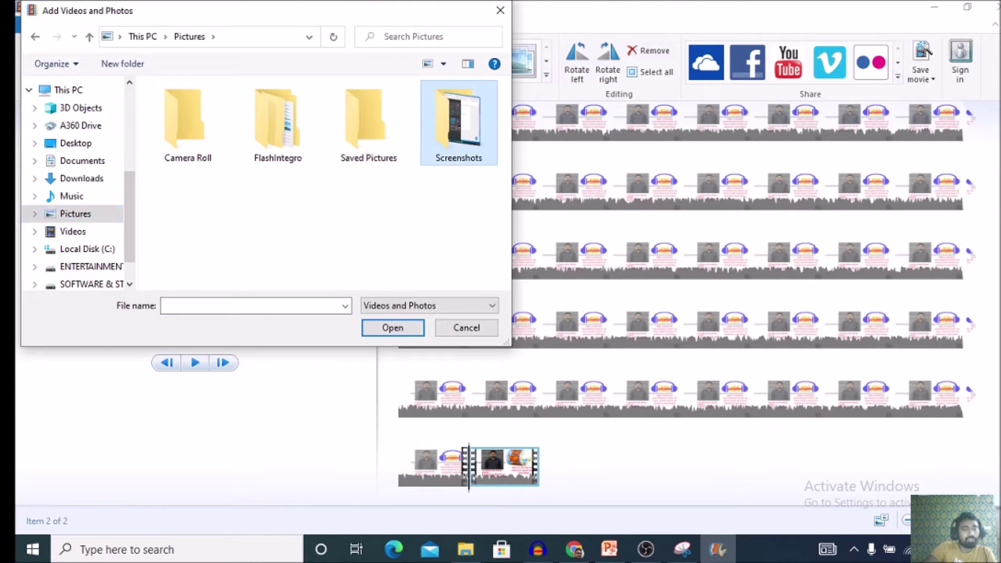
double_click(459, 126)
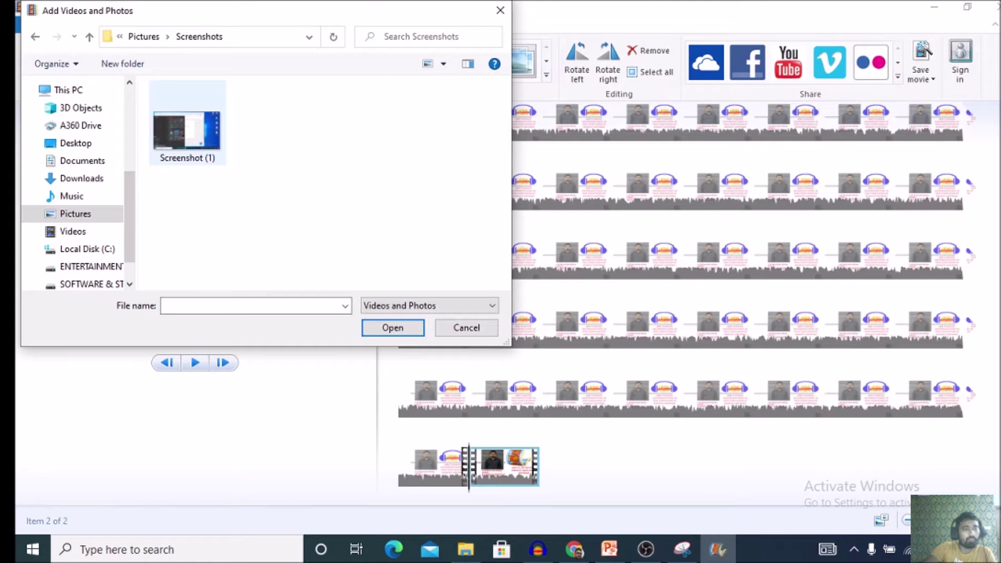
left_click(188, 125)
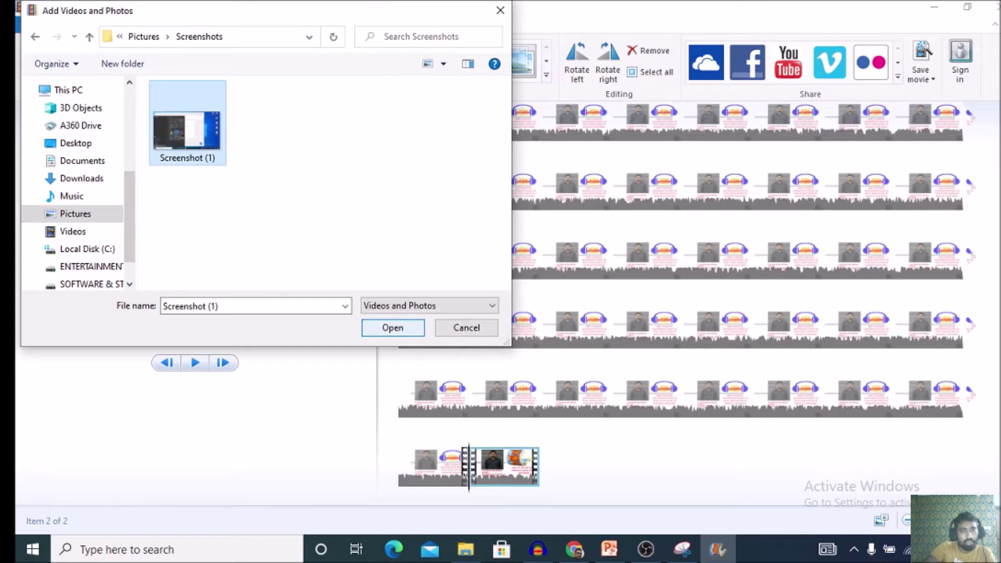
left_click(393, 328)
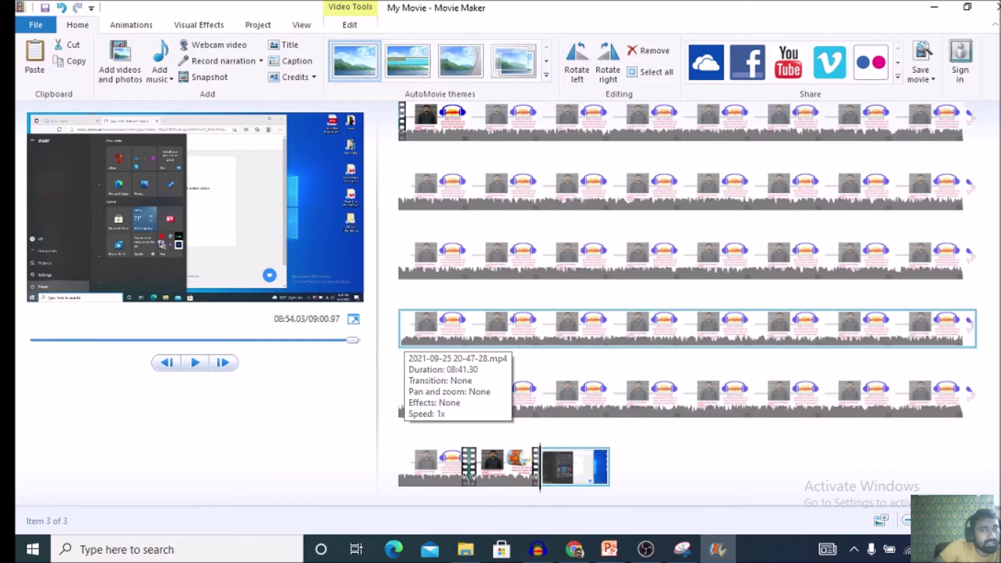
Add the music file spark-of-inspiration from the Downloads folder to the project as background audio
scroll(404, 339, "up", 1)
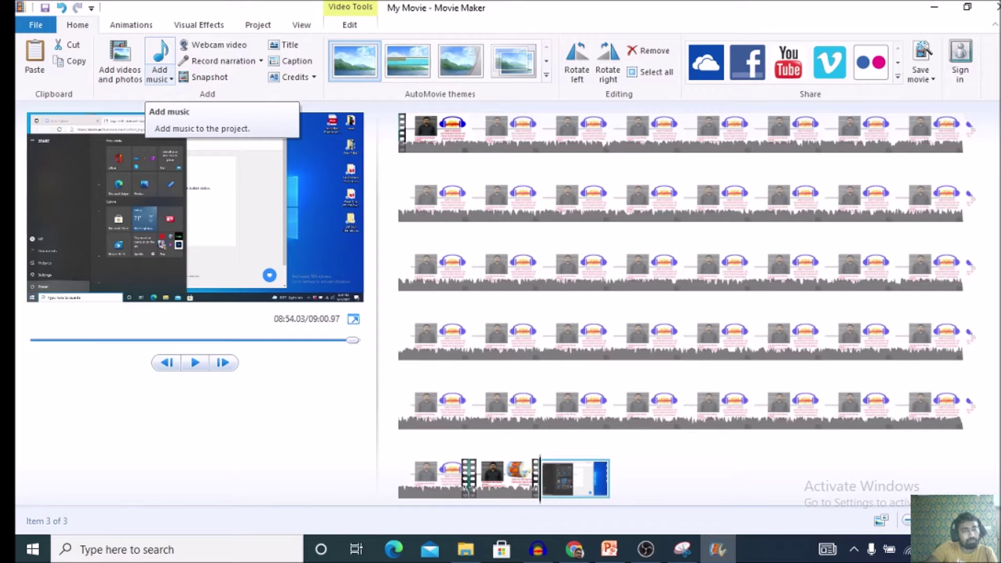
left_click(160, 77)
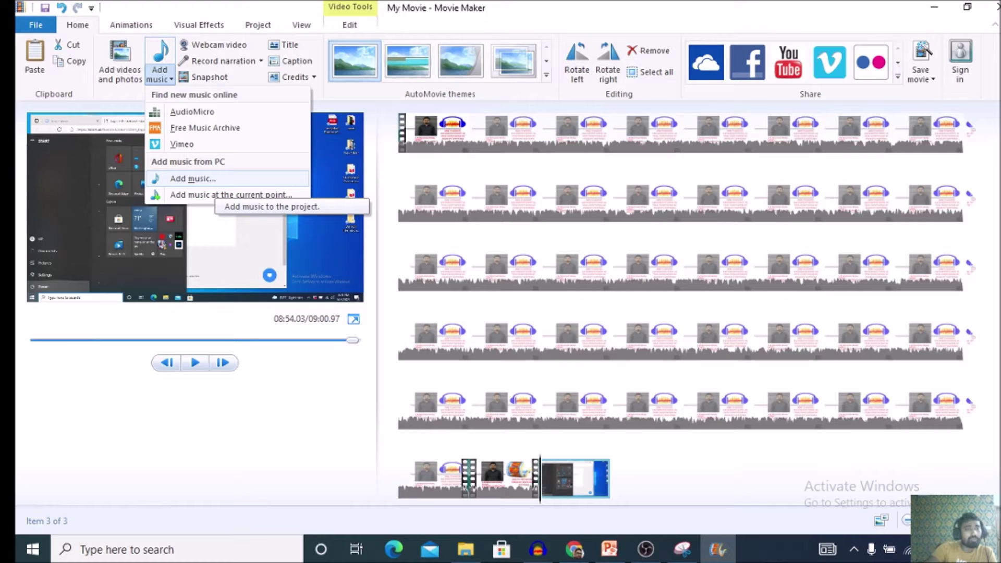
left_click(193, 178)
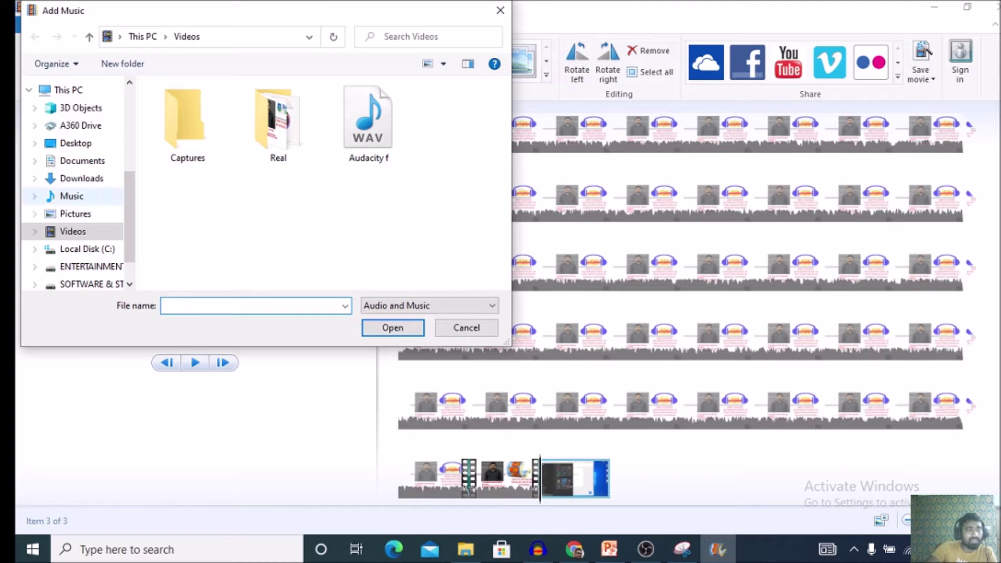
left_click(81, 178)
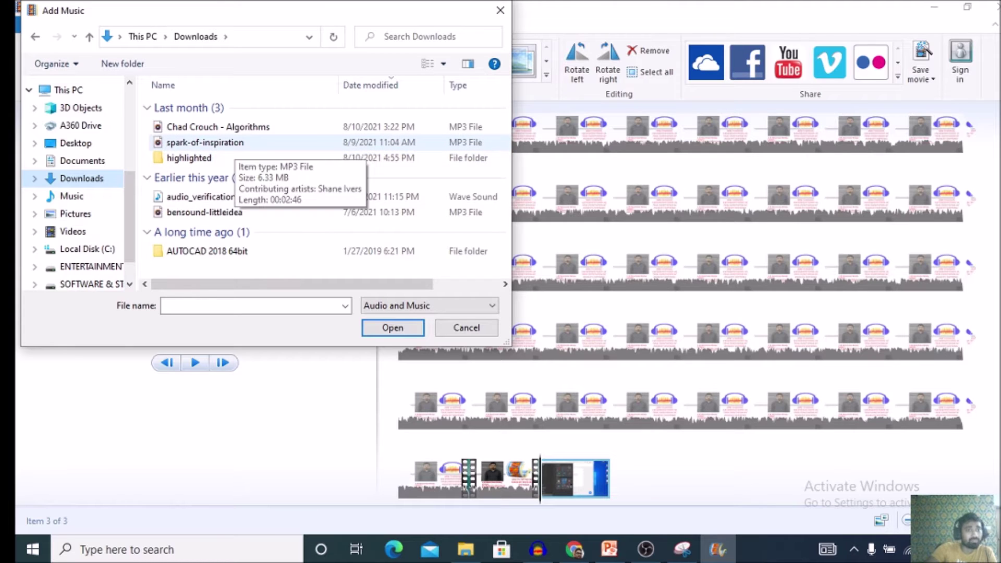
left_click(230, 143)
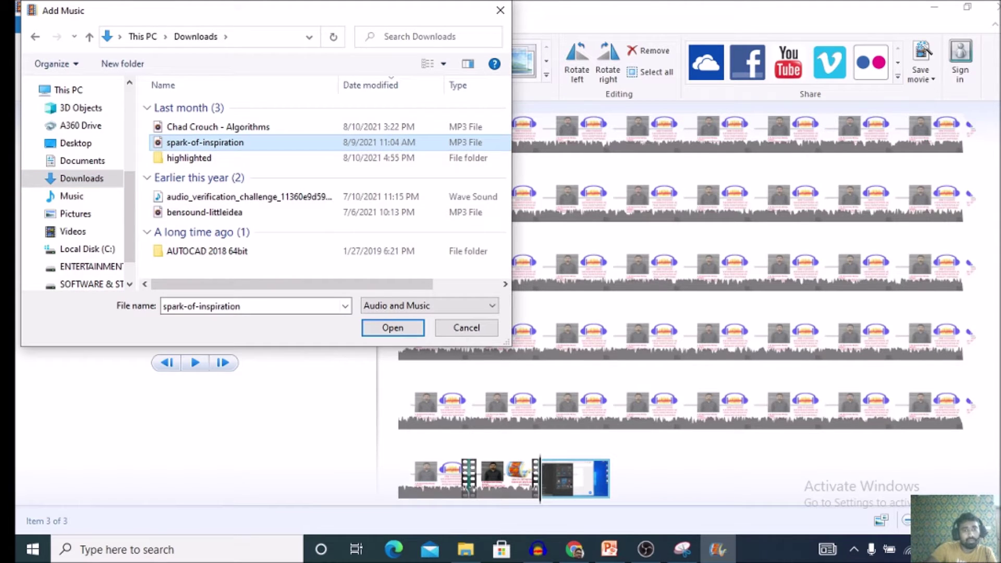
key("Return")
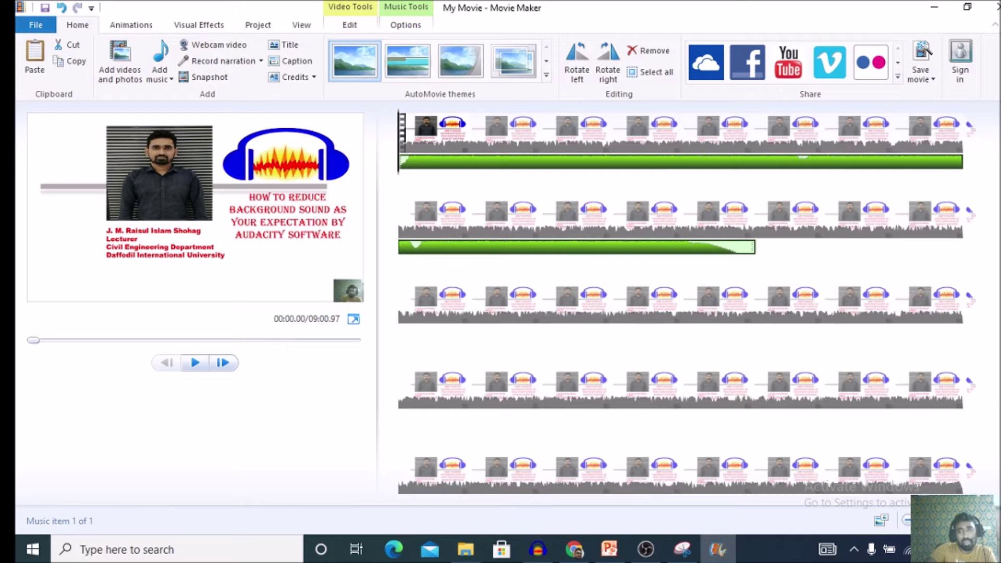
Add spark-of-inspiration from Downloads a second time so the background music continues after the first track
scroll(684, 365, "down", 4)
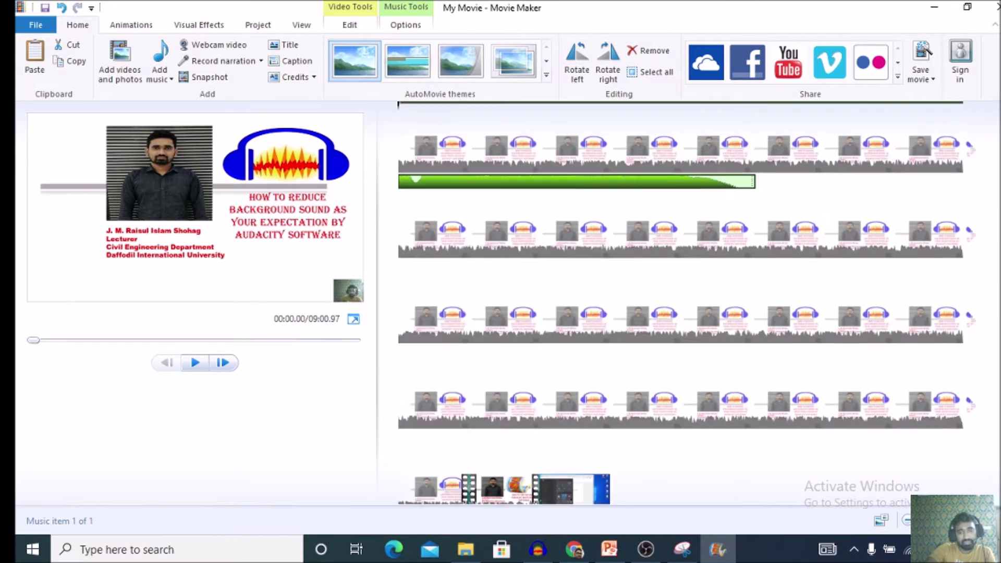
scroll(683, 313, "up", 3)
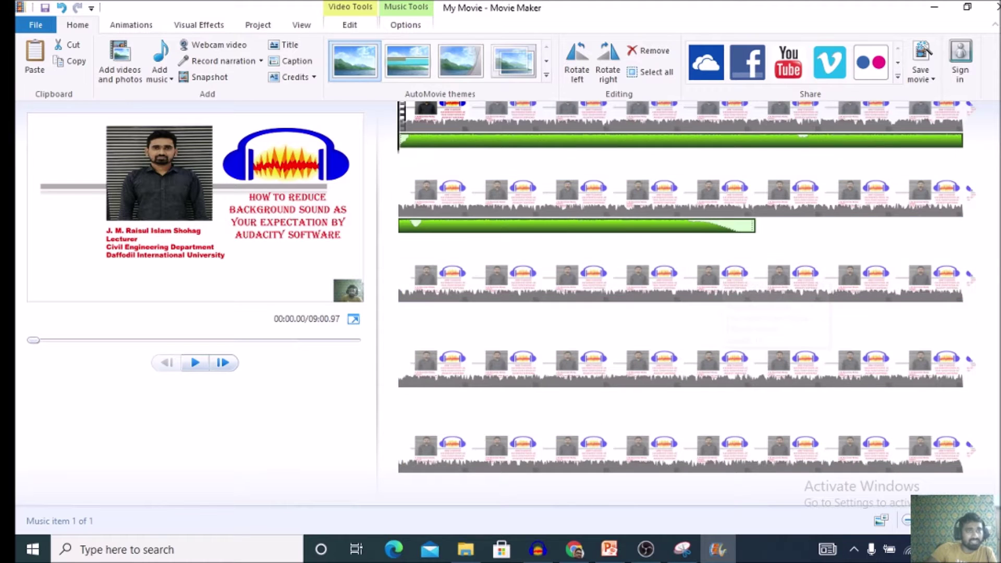
left_click(159, 76)
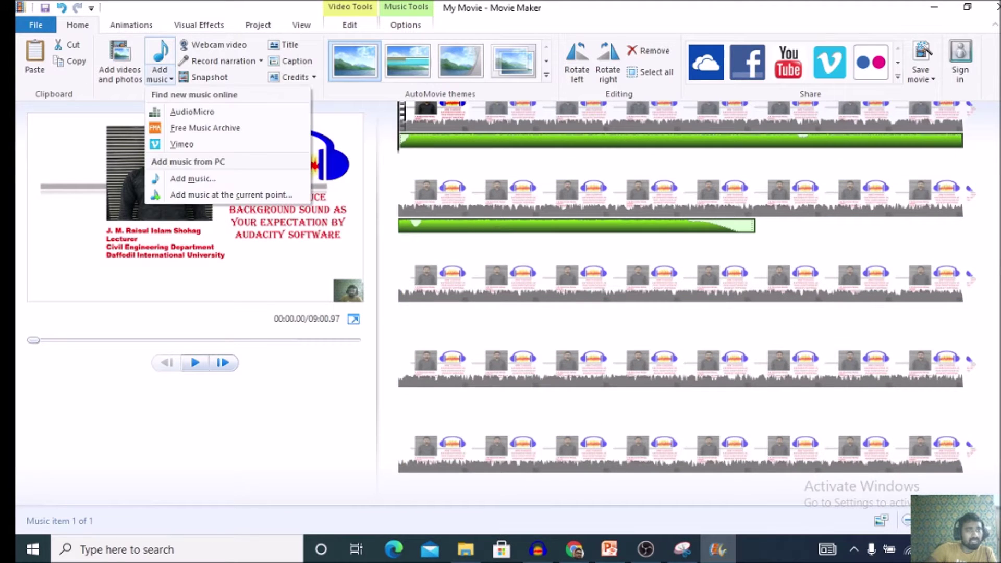
left_click(192, 178)
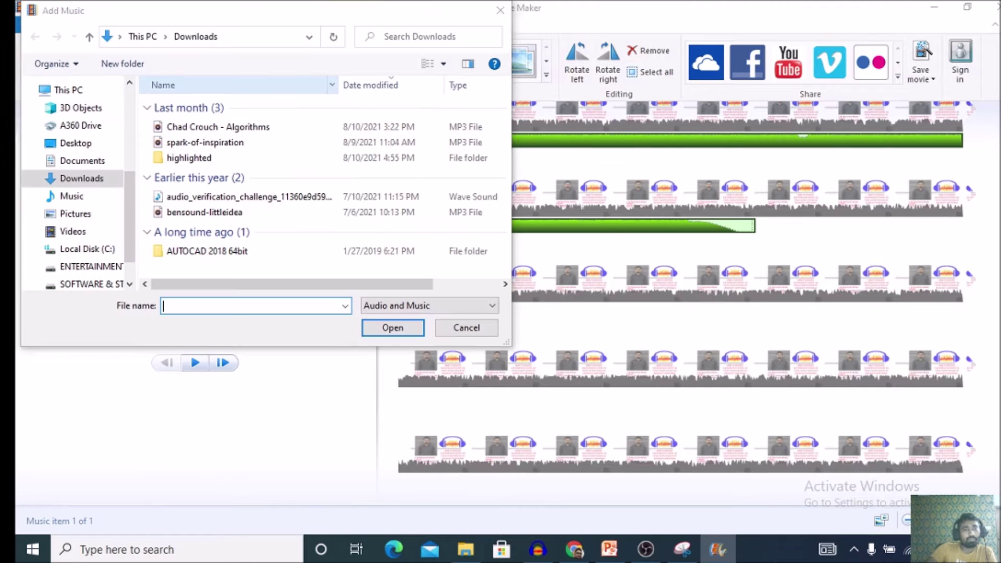
left_click(205, 142)
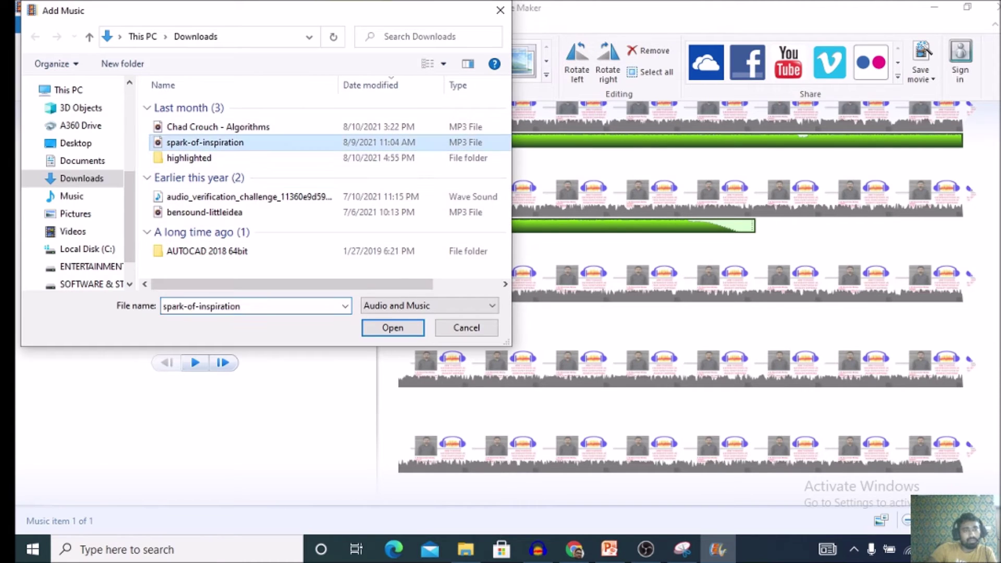
key("Return")
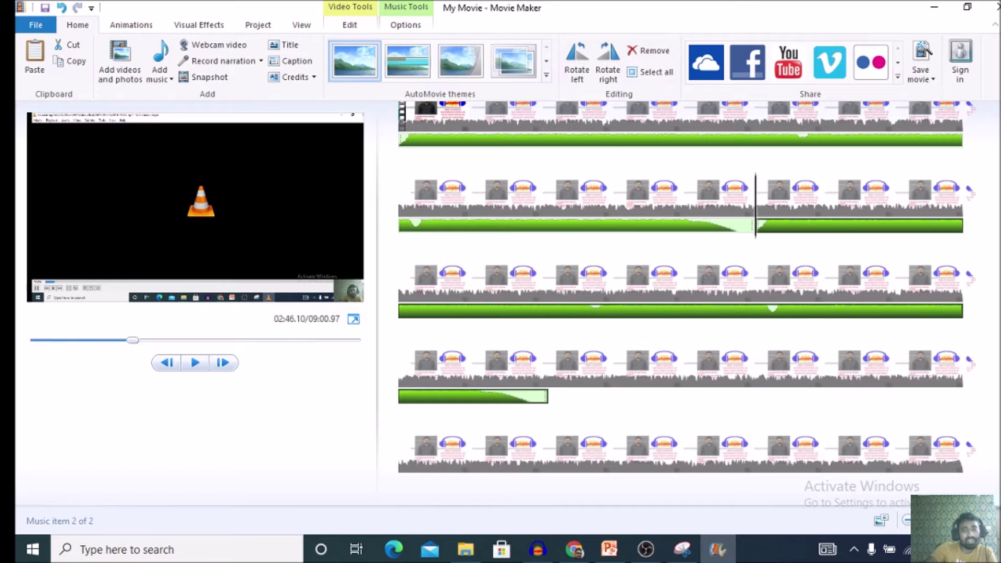
Insert a title at the very start of the movie and replace its default text with "Welcome To My Channel"
scroll(681, 313, "up", 1)
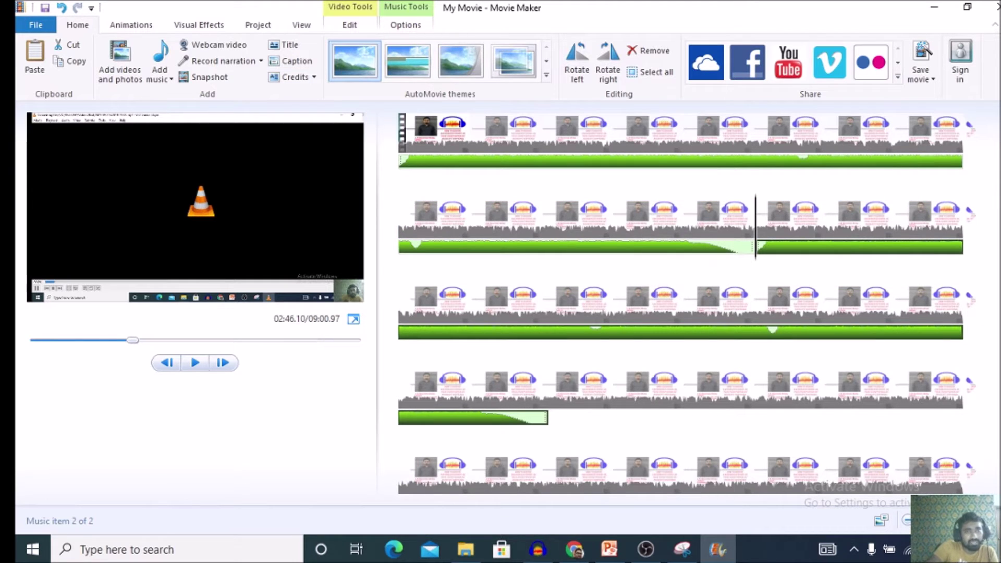
key("Home")
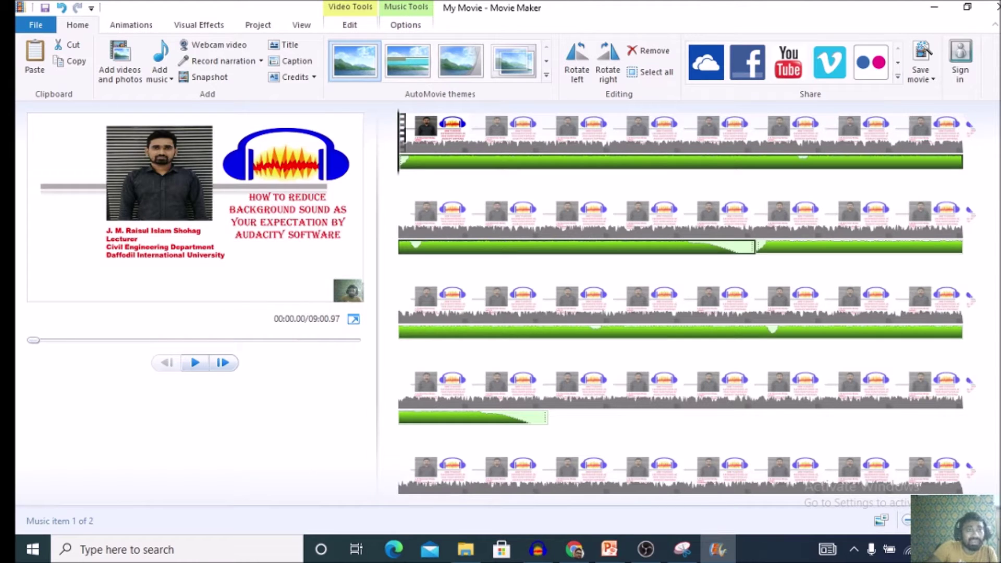
left_click(284, 45)
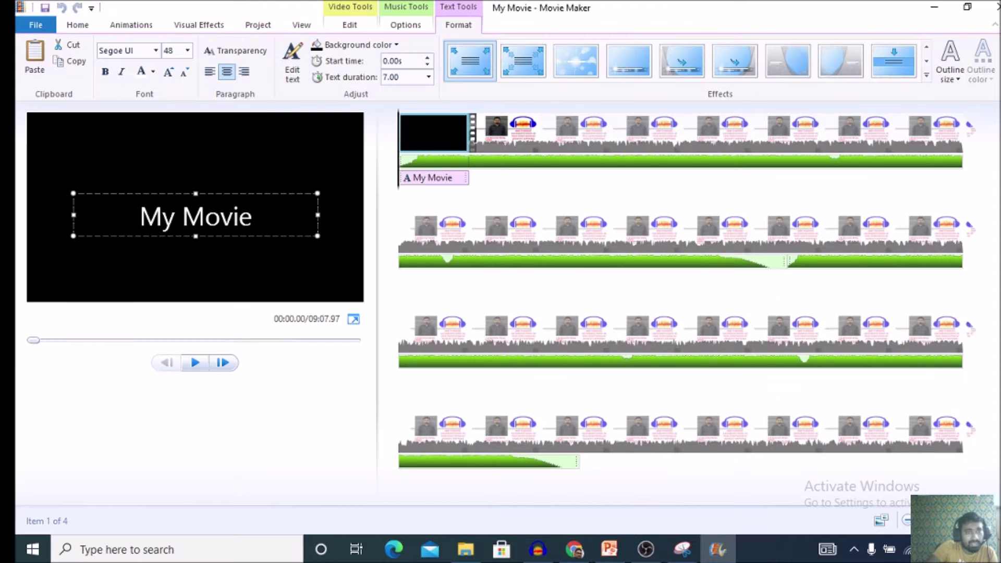
left_click_drag(252, 217, 138, 217)
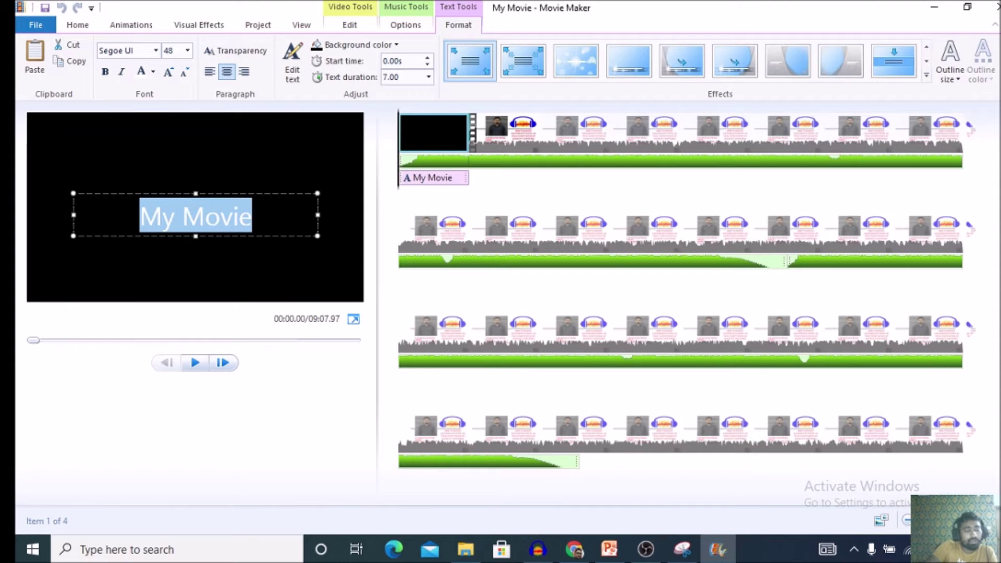
type("We")
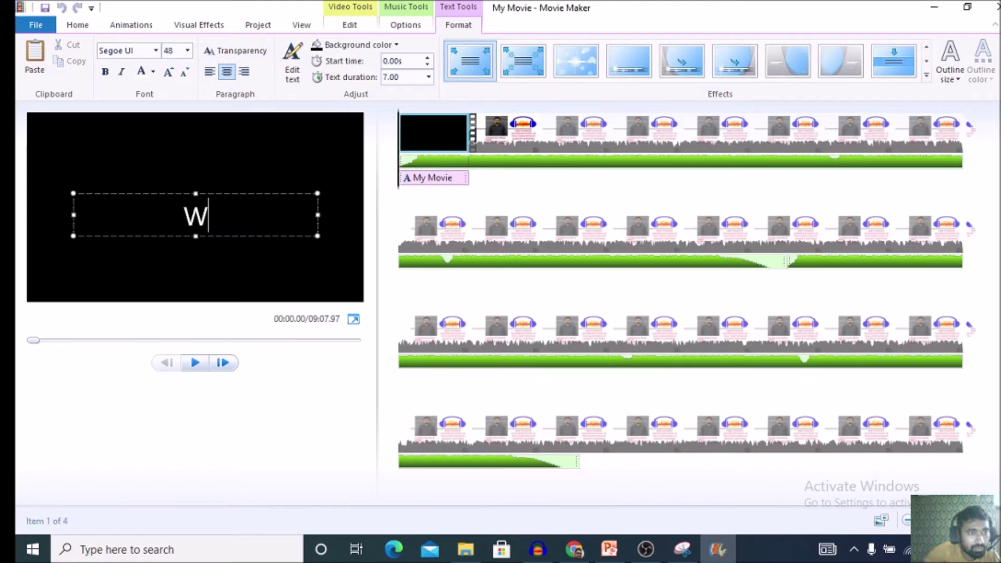
type("ome")
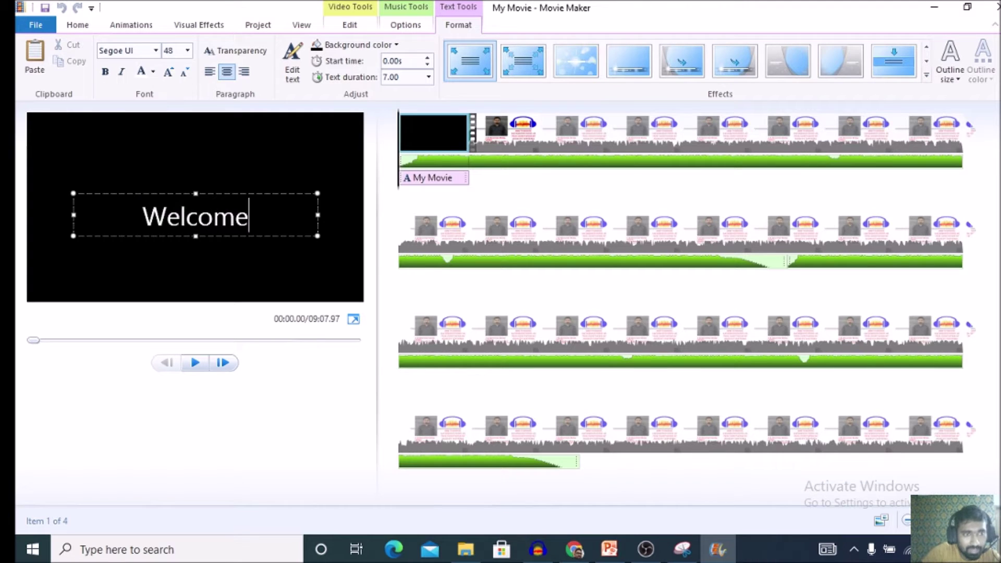
type(" To ")
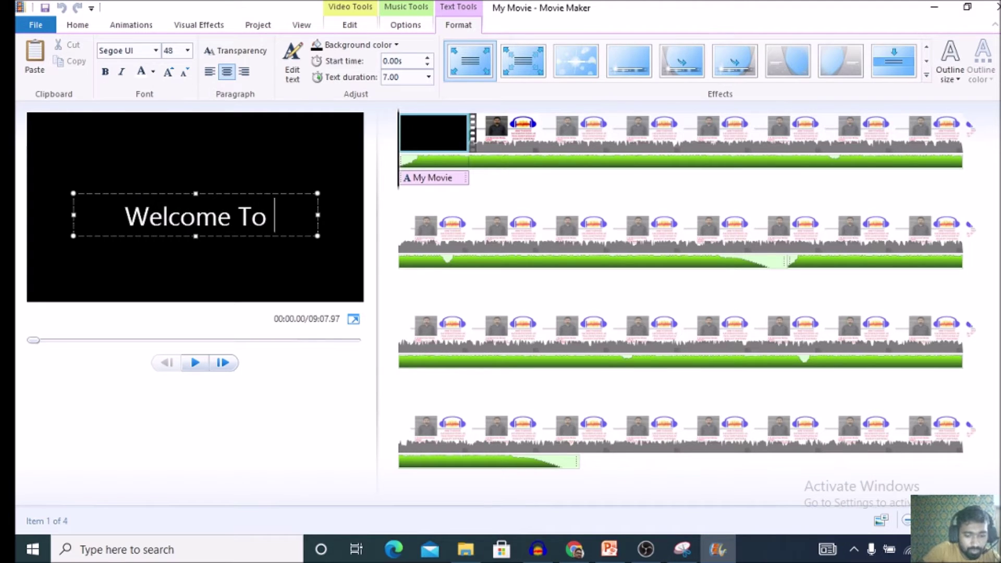
type("My Channel")
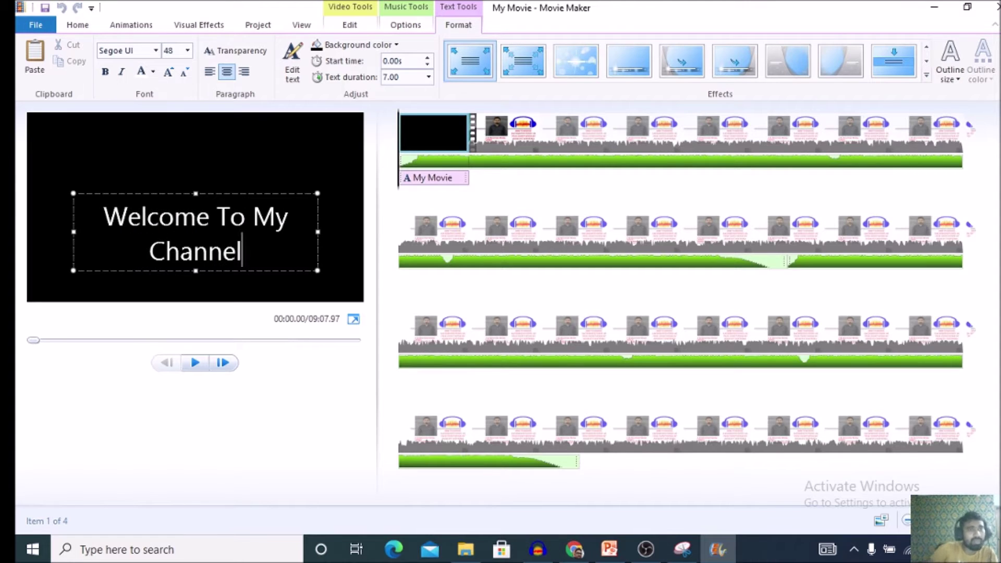
Set the whole opening title's font to Rockwell Extra Bold and move its text box higher in the frame
key("shift+Left")
key("shift+Left")
key("shift+Left")
key("shift+Left")
key("shift+Left")
key("shift+Left")
key("shift+Left")
key("ctrl+a")
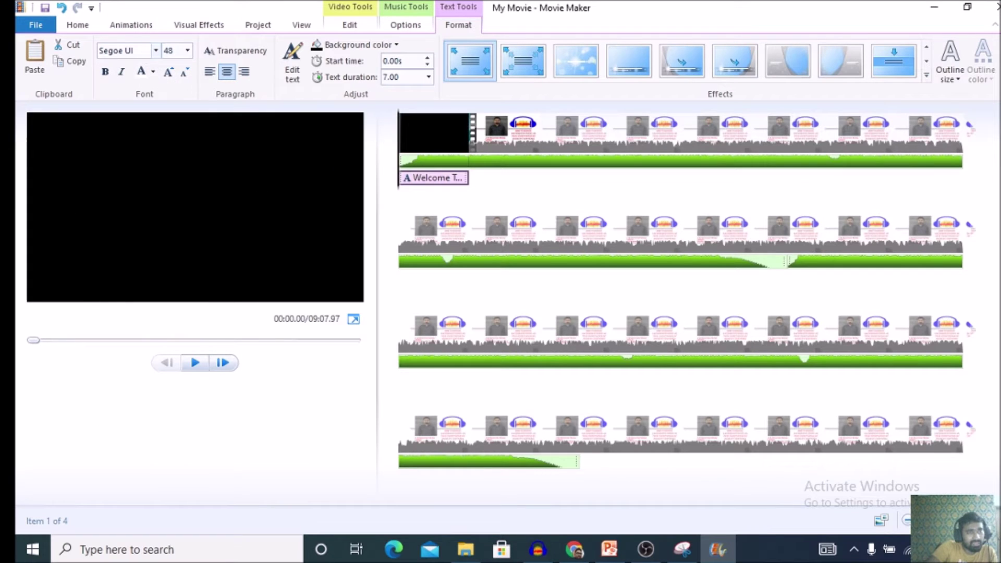
left_click(155, 50)
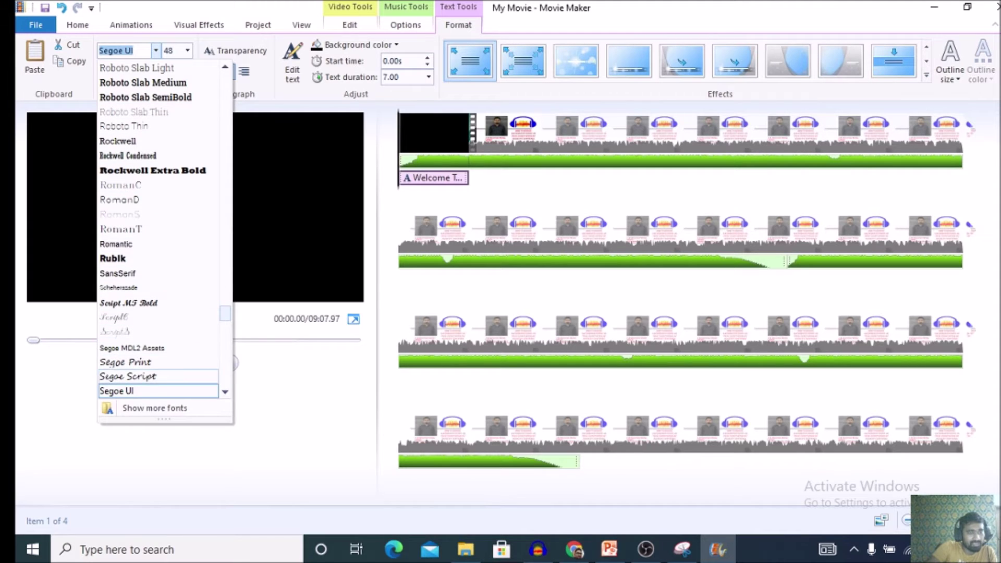
left_click(153, 170)
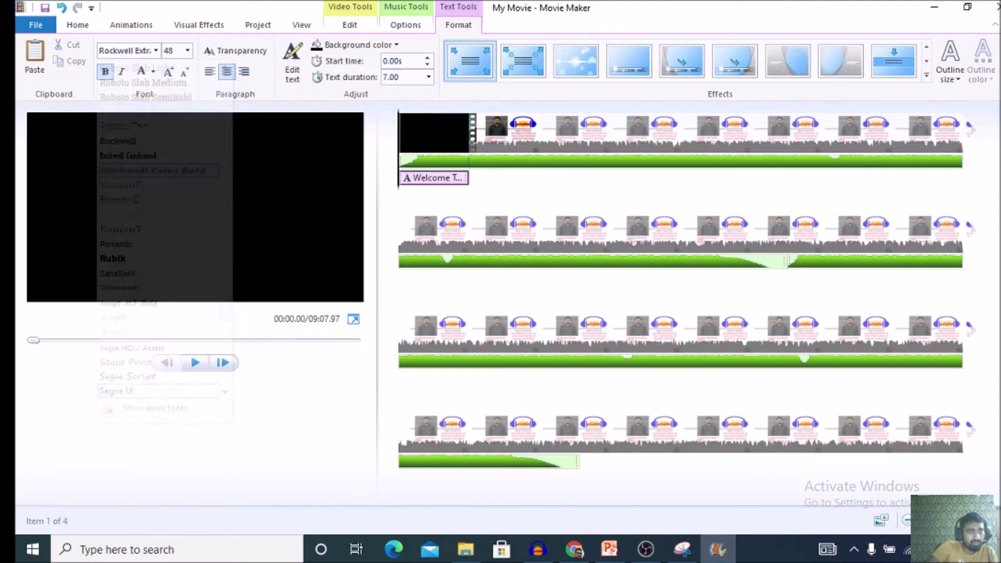
left_click_drag(167, 193, 174, 151)
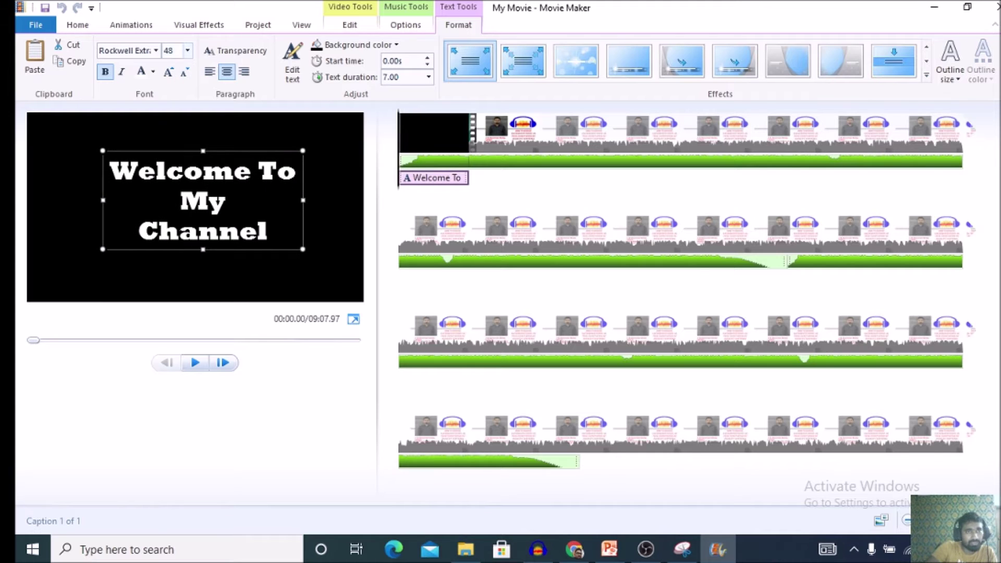
Set the title's font size to 36 and widen its text box on both sides to nearly the full frame width
left_click(187, 50)
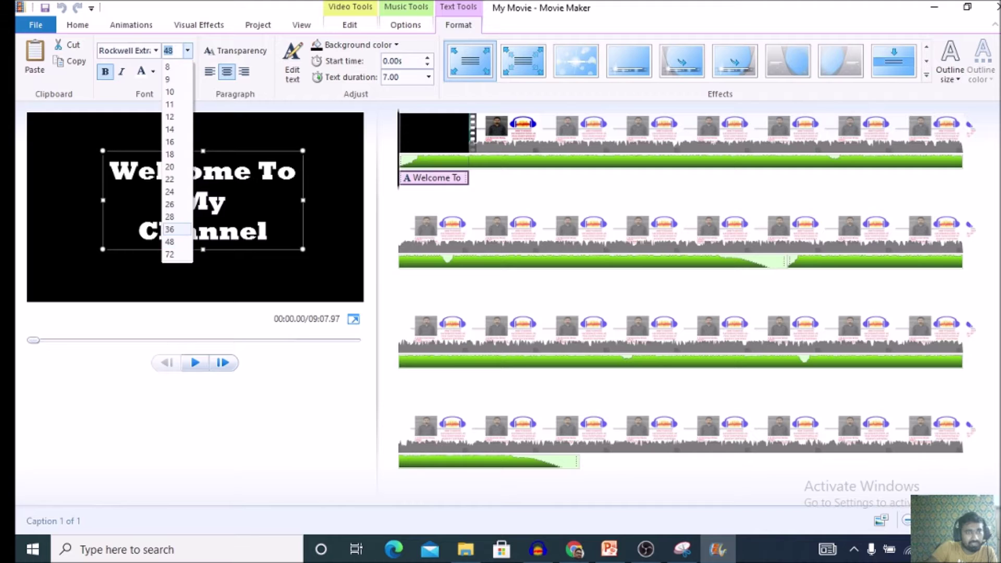
left_click(170, 229)
left_click_drag(303, 177, 357, 177)
left_click_drag(102, 176, 37, 177)
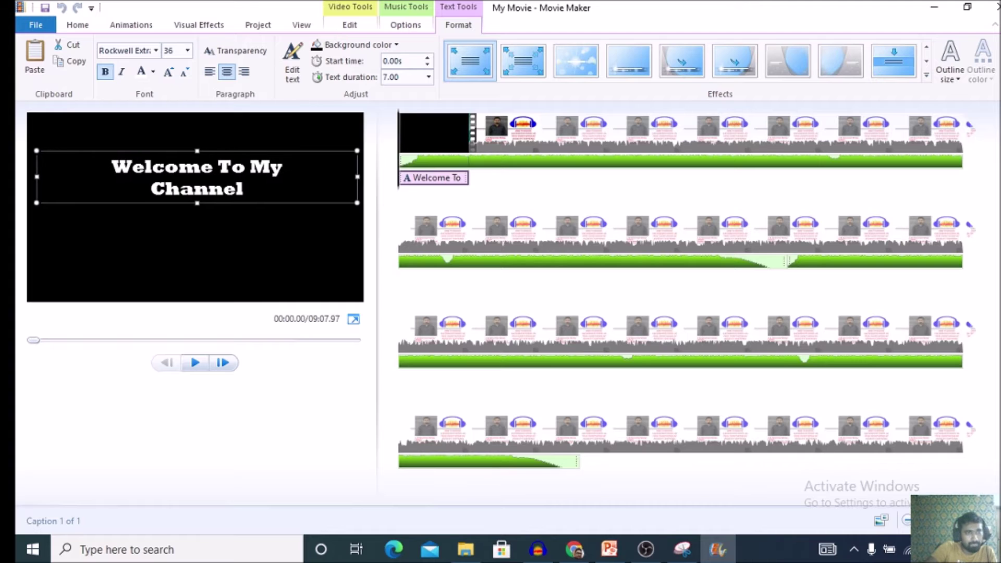
left_click_drag(197, 151, 197, 149)
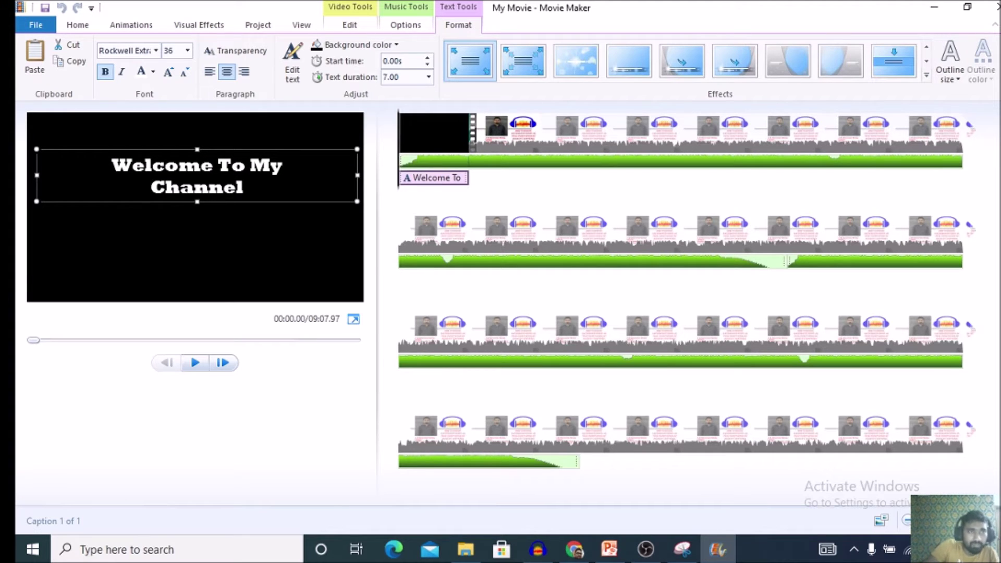
Italicize the entire "Welcome To My Channel" title text
left_click(244, 187)
key("ctrl+a")
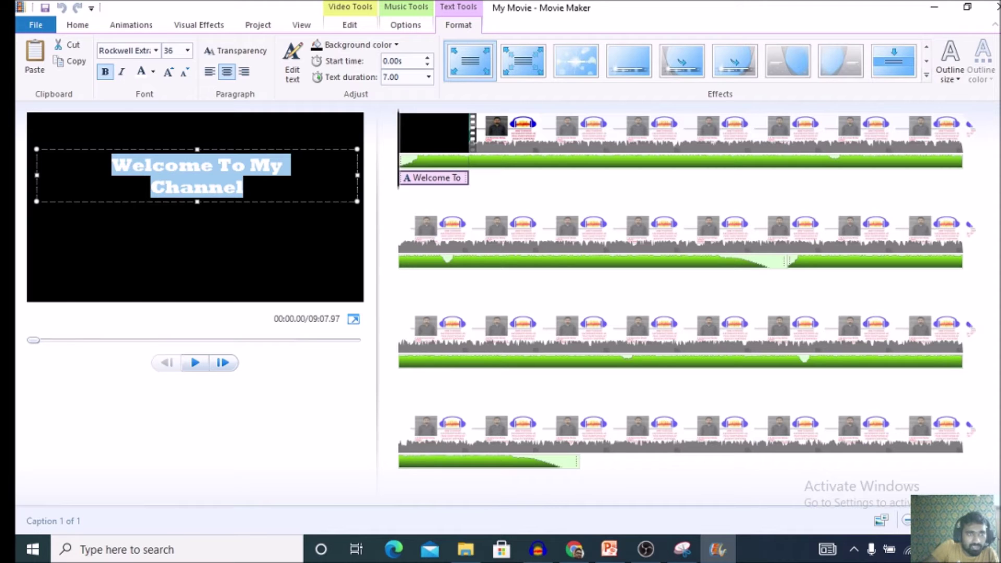
key("ctrl+i")
key("Escape")
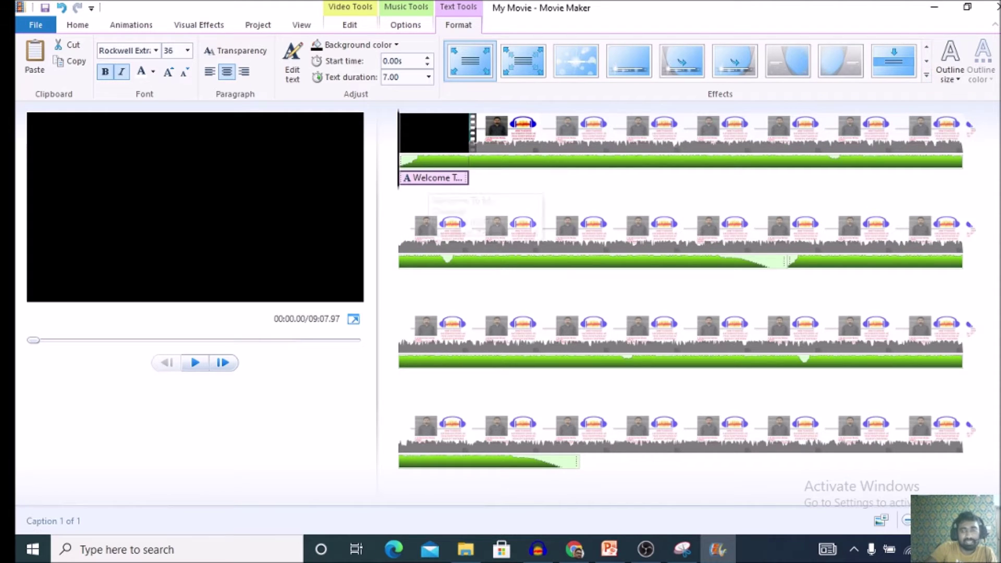
Apply the Cinematic - burst 1 effect to the opening title and preview it into the first video clip
left_click(927, 75)
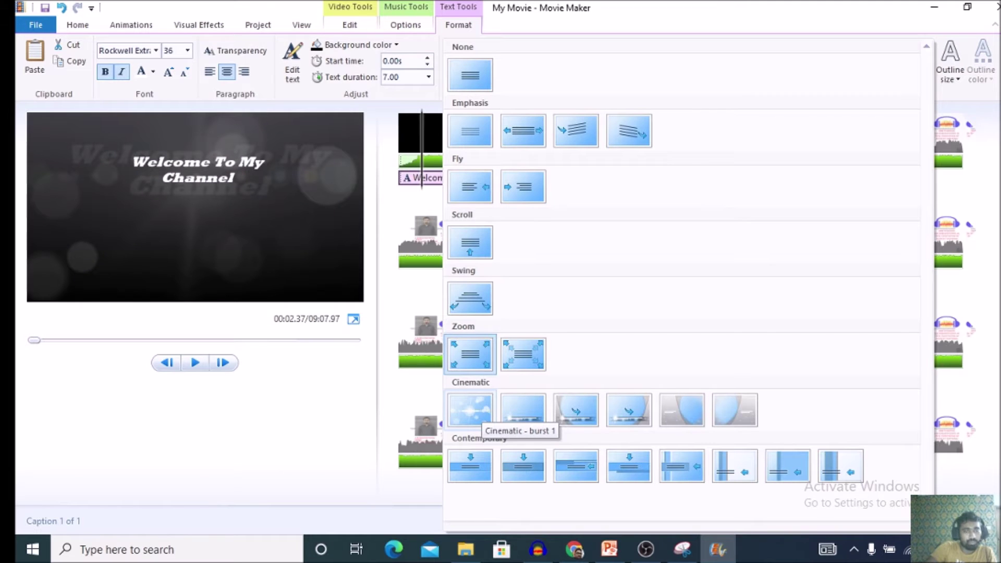
left_click(470, 410)
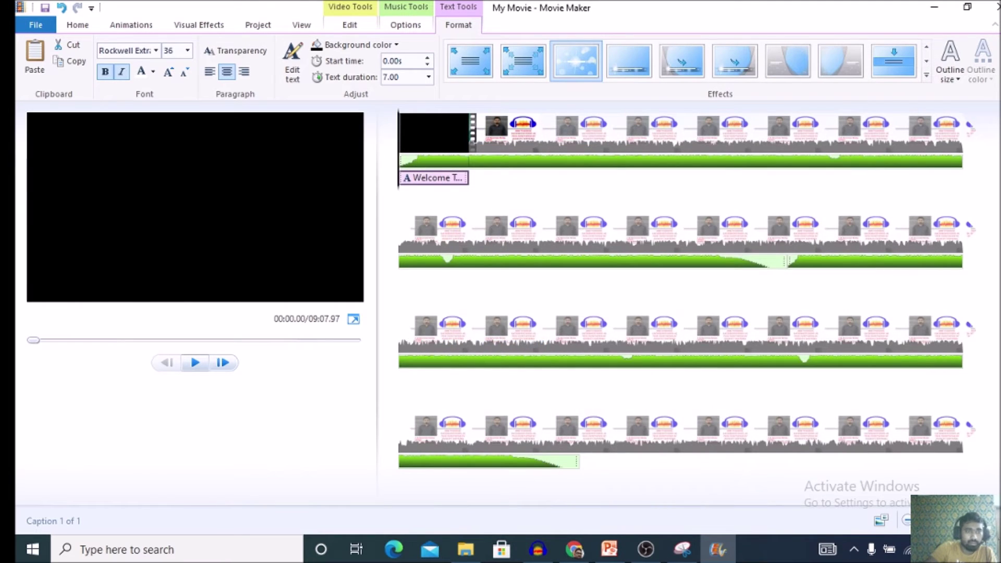
key("space")
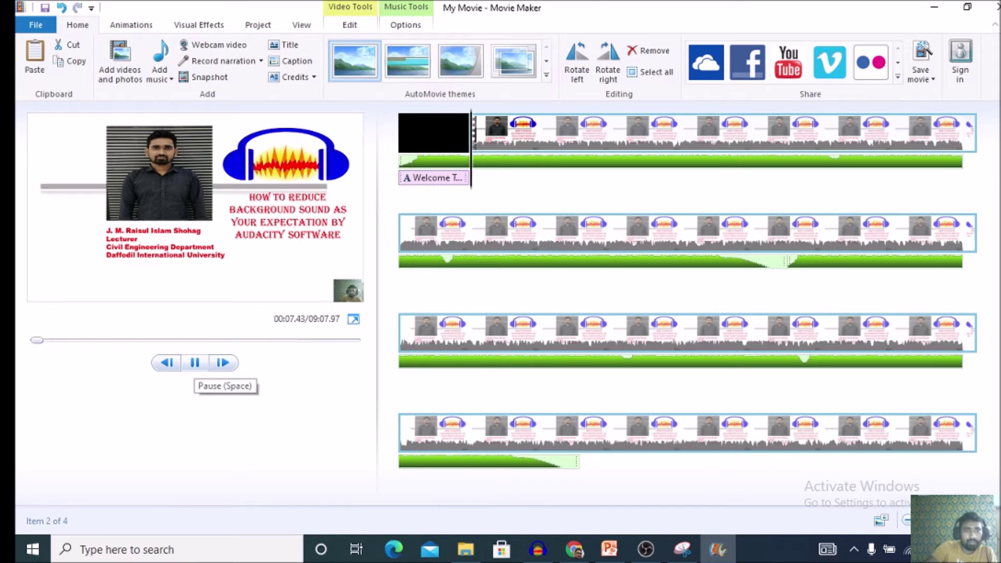
left_click(195, 364)
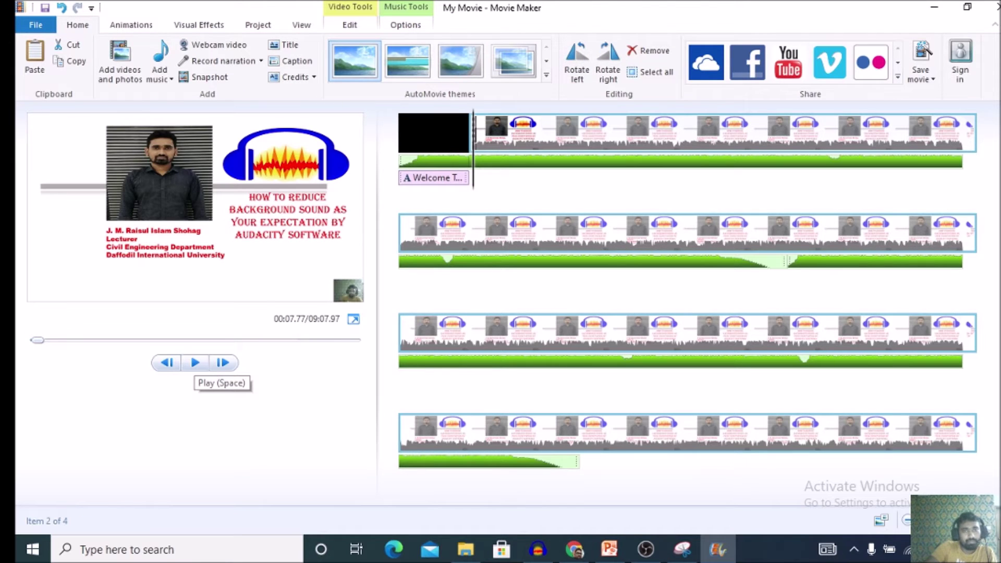
Try an X-shaped diagonal transition between the title and the first video clip
left_click(470, 134)
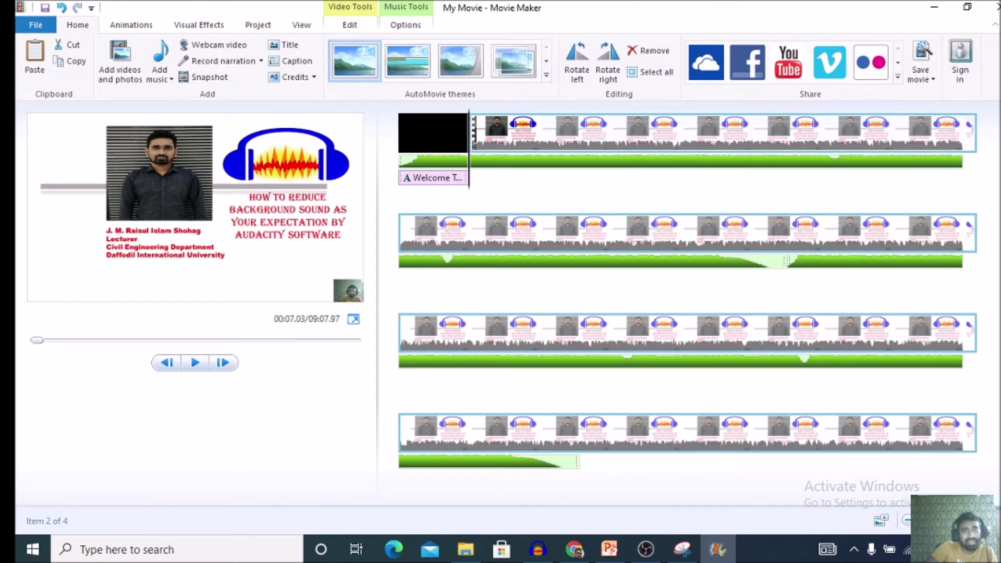
left_click(131, 25)
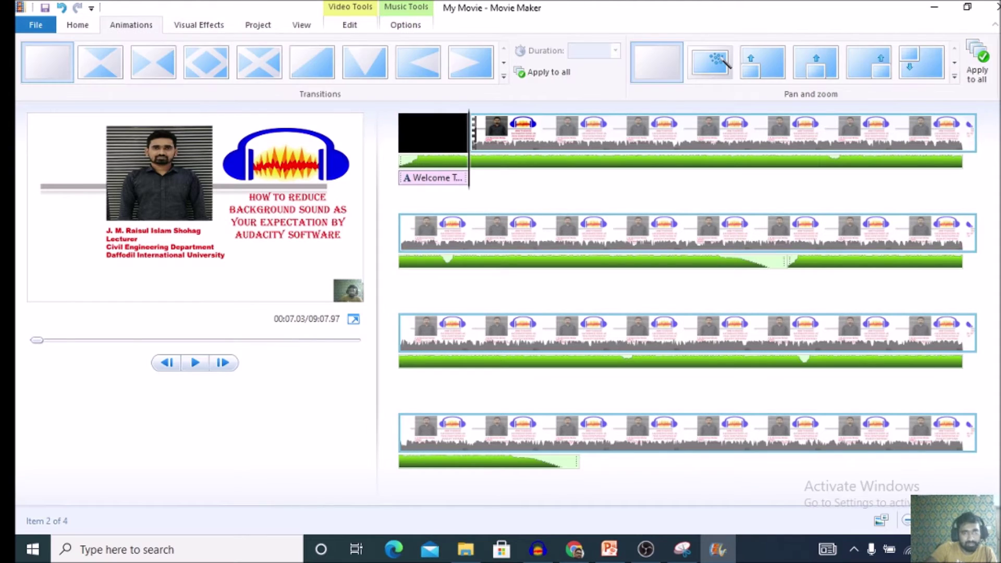
left_click(503, 77)
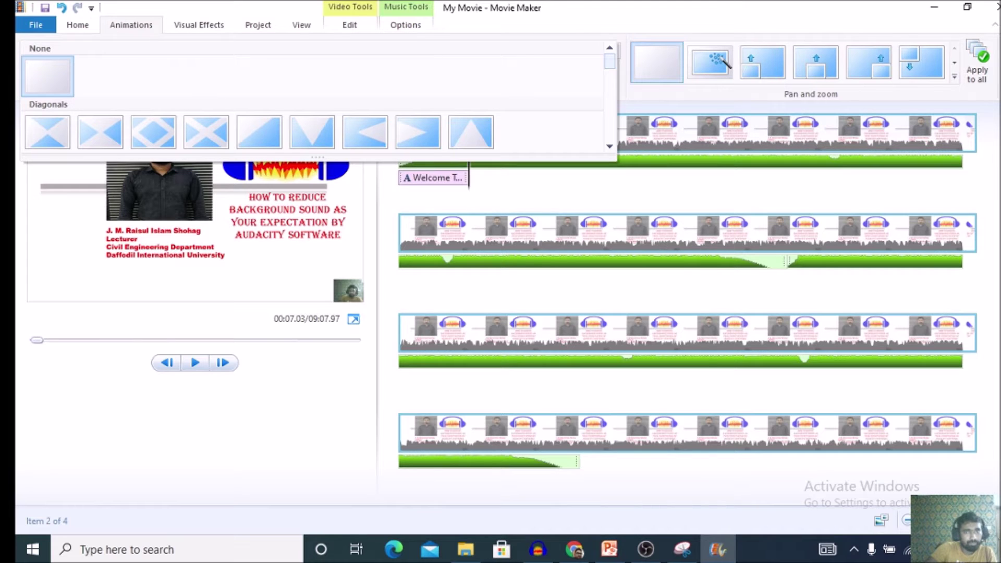
scroll(313, 99, "down", 3)
scroll(728, 63, "down", 1)
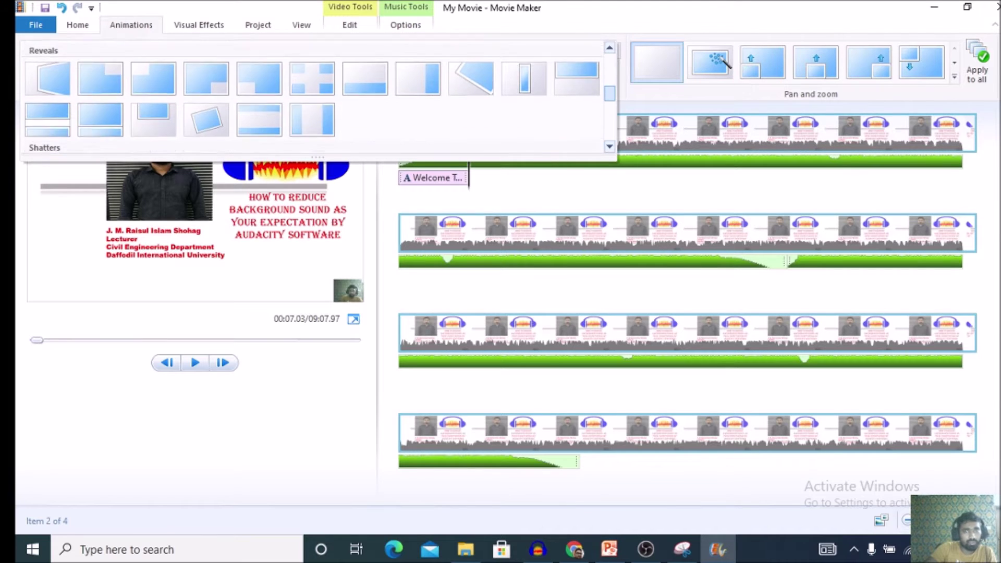
scroll(727, 63, "up", 3)
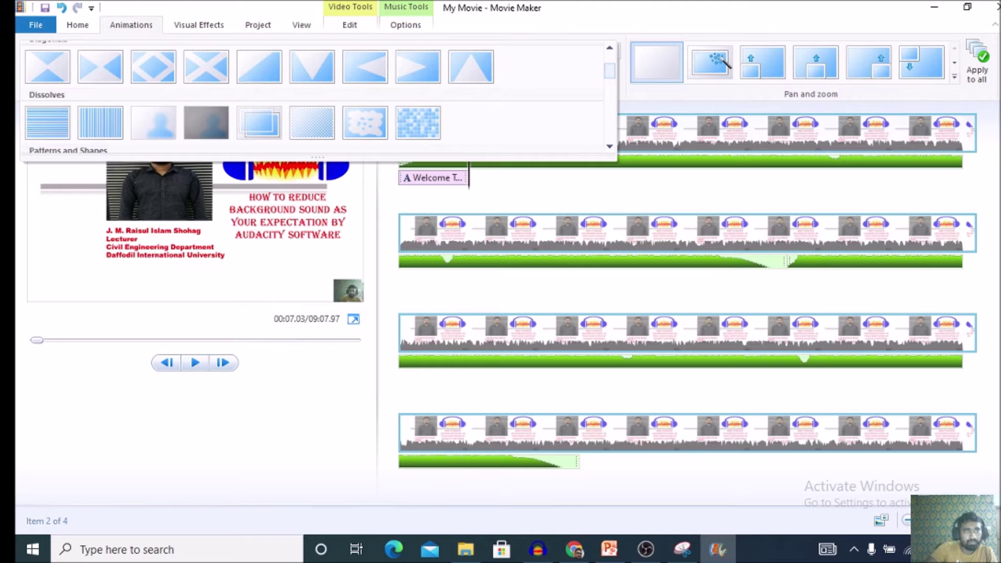
mouse_move(100, 68)
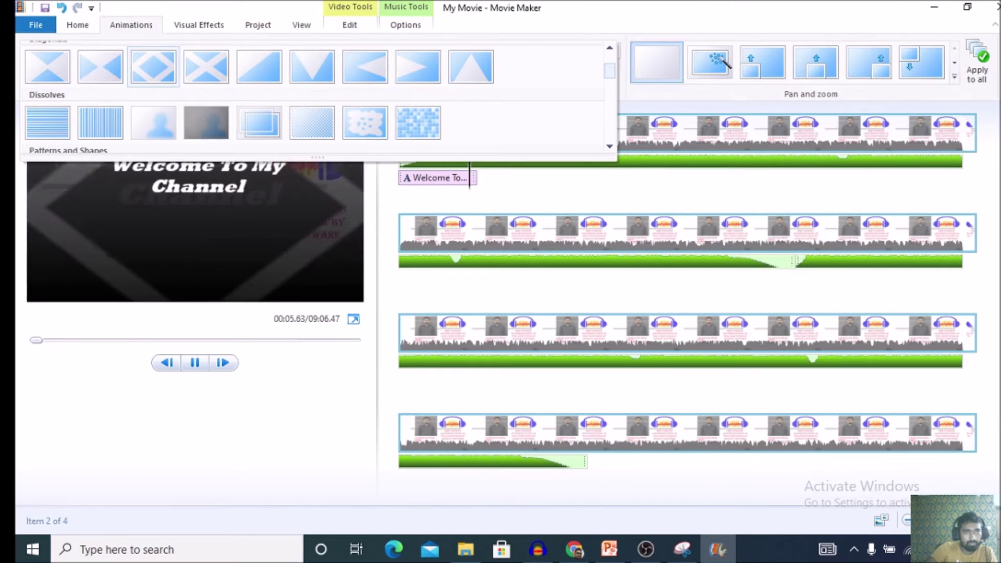
left_click(206, 67)
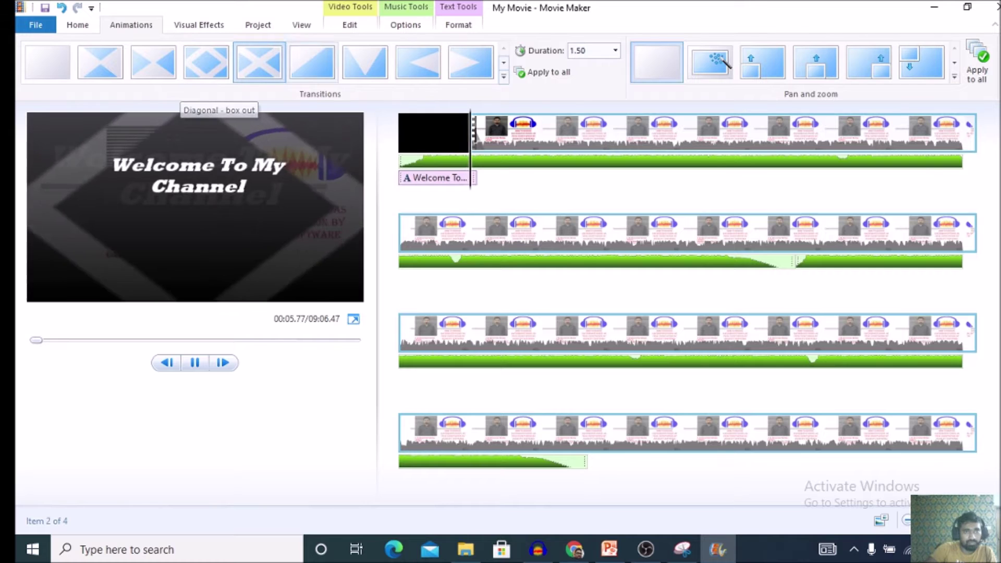
Apply the Bars - vertical transition between the title and the first video clip, and play it back
left_click(504, 77)
scroll(311, 104, "down", 5)
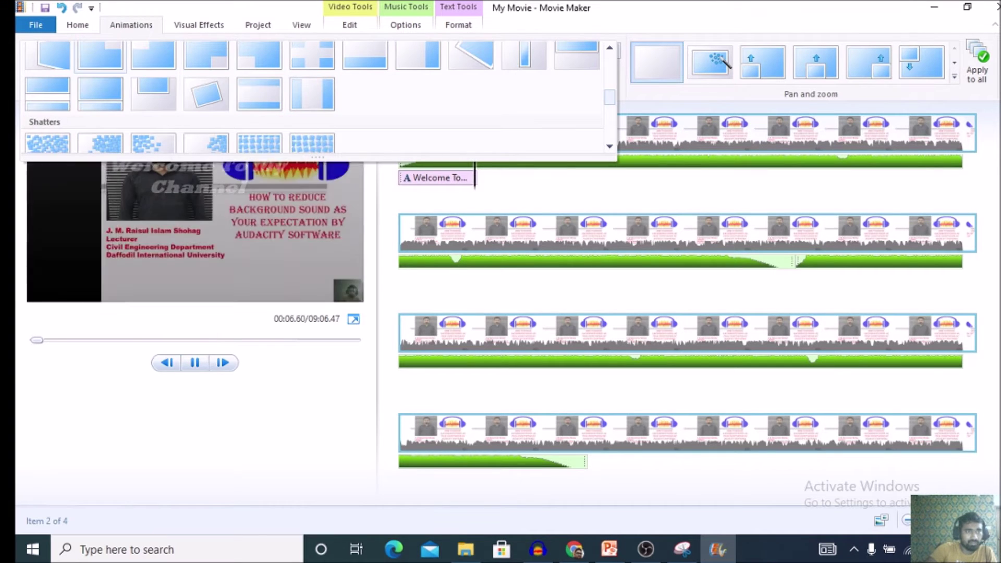
scroll(68, 78, "up", 5)
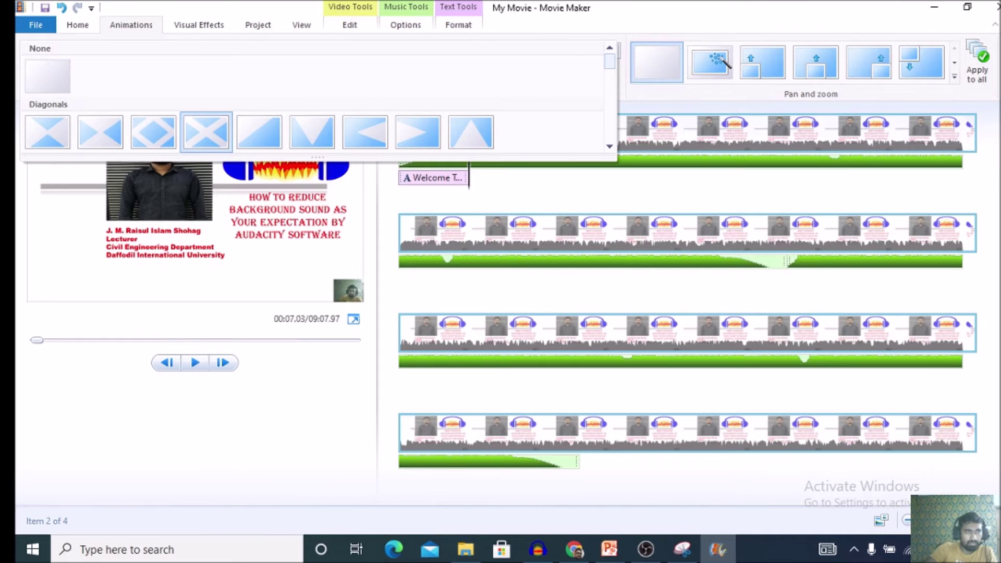
scroll(68, 78, "down", 3)
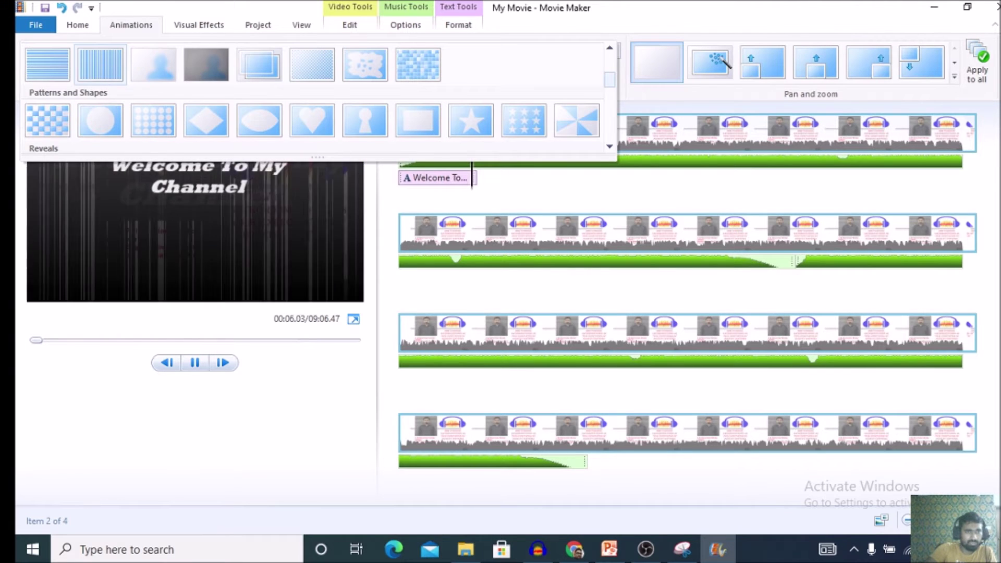
left_click(101, 65)
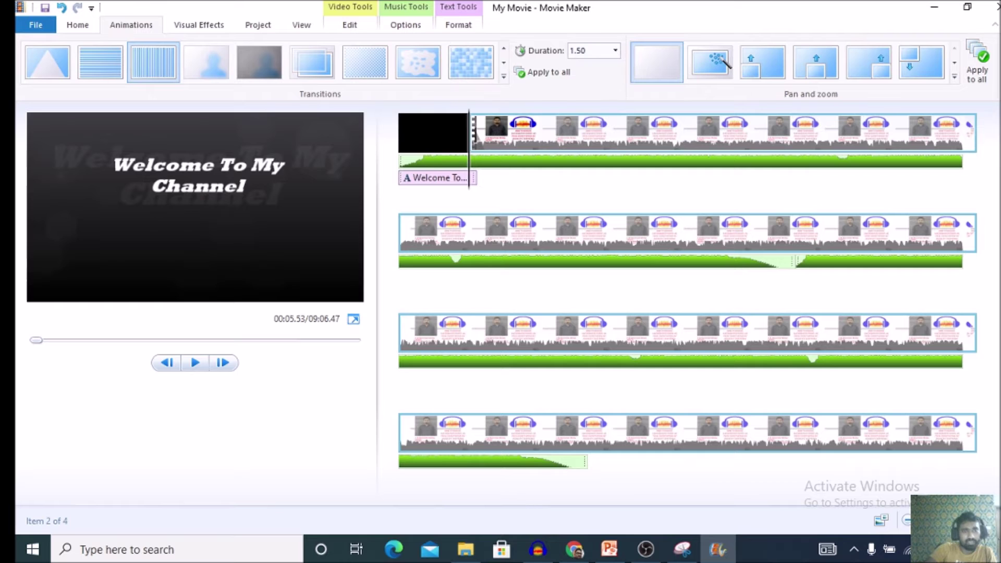
left_click(195, 362)
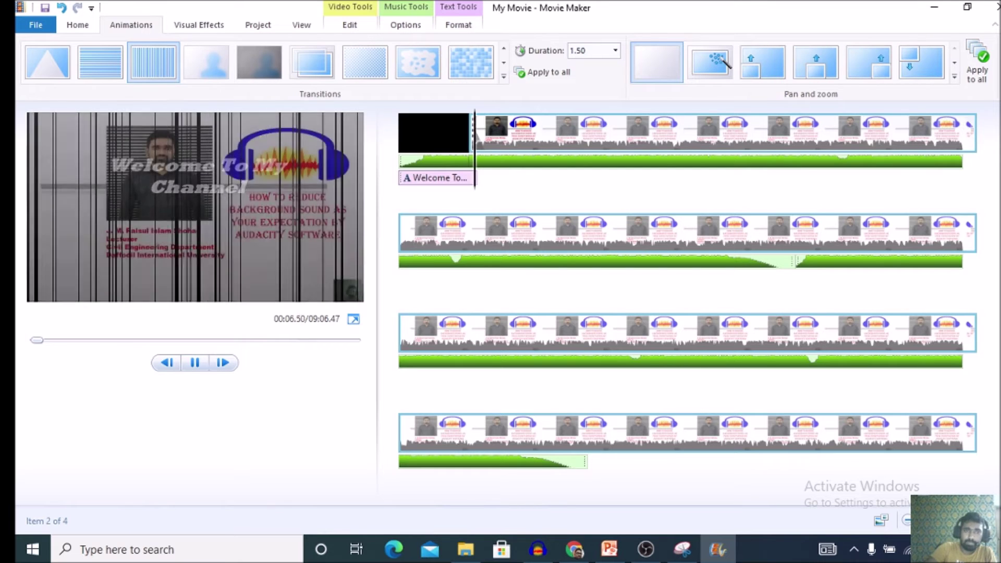
left_click(195, 362)
Insert a caption on the first video clip at about 43.7 seconds into the movie
scroll(230, 251, "down", 4)
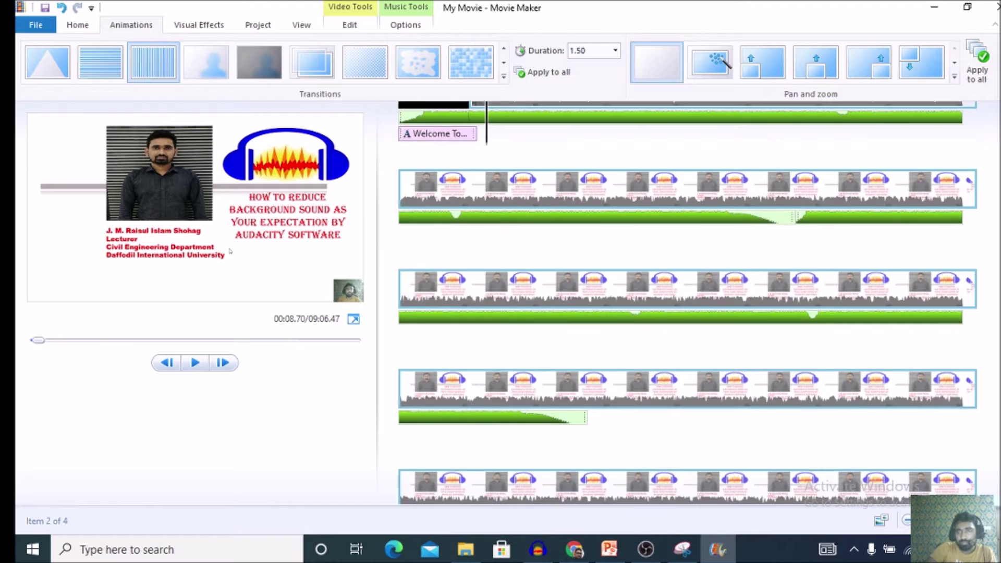
scroll(230, 251, "up", 5)
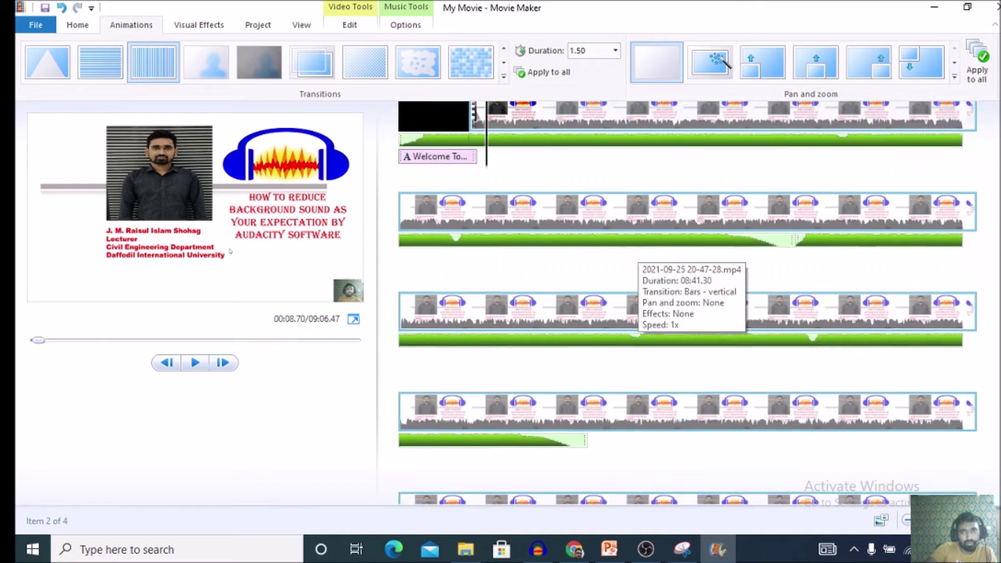
left_click(681, 134)
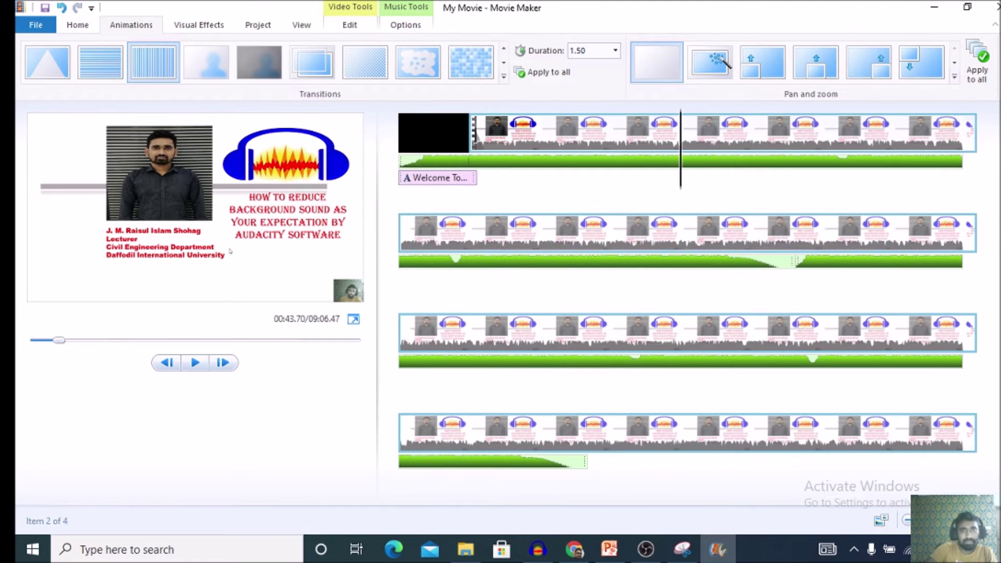
left_click(77, 25)
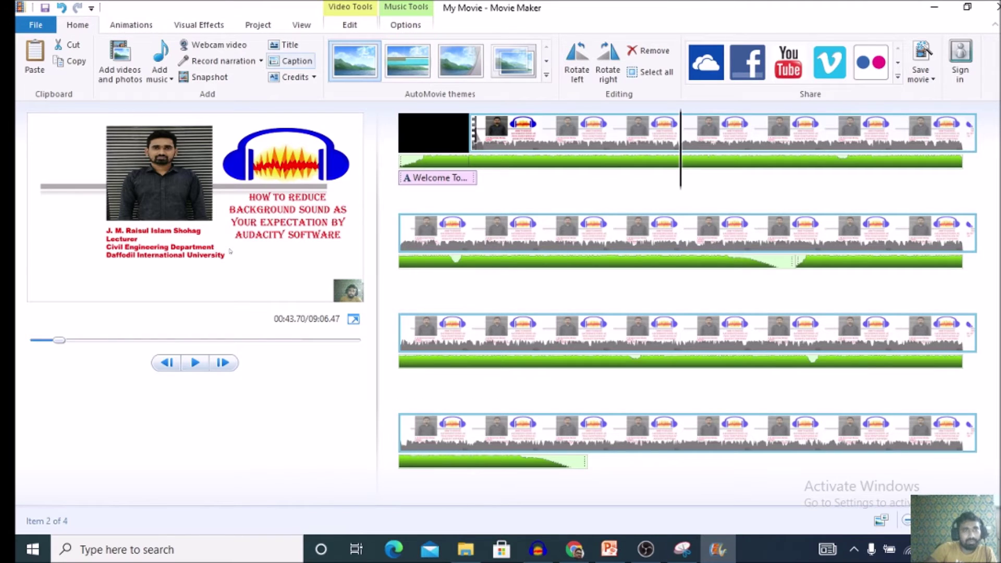
left_click(291, 61)
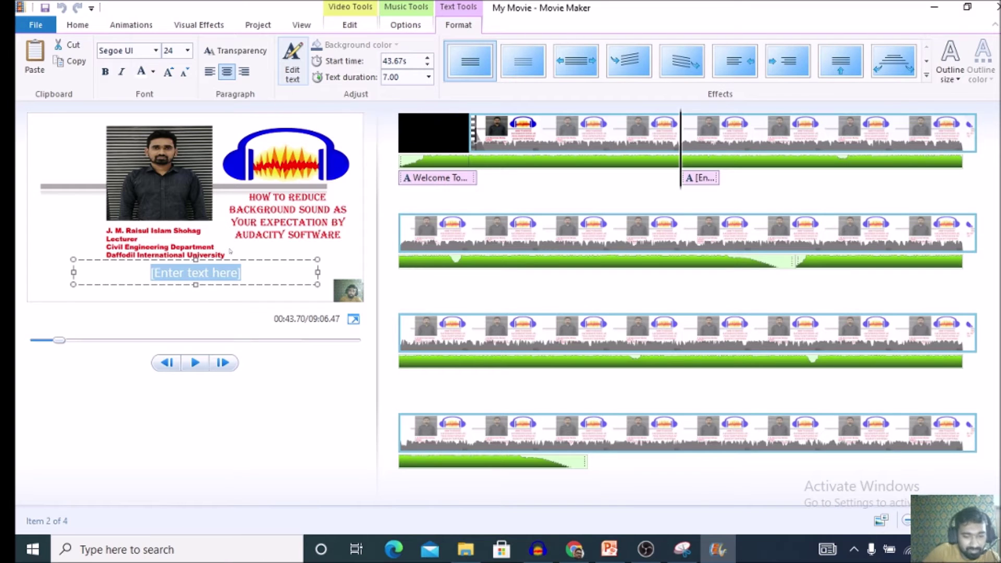
Replace the caption's placeholder text with the presenter's name
key("Delete")
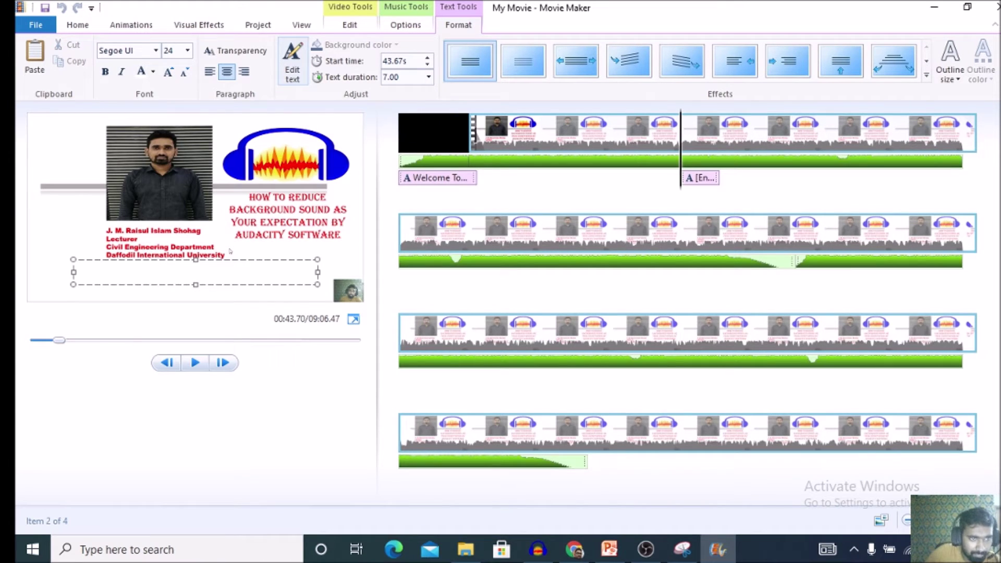
key("ctrl+a")
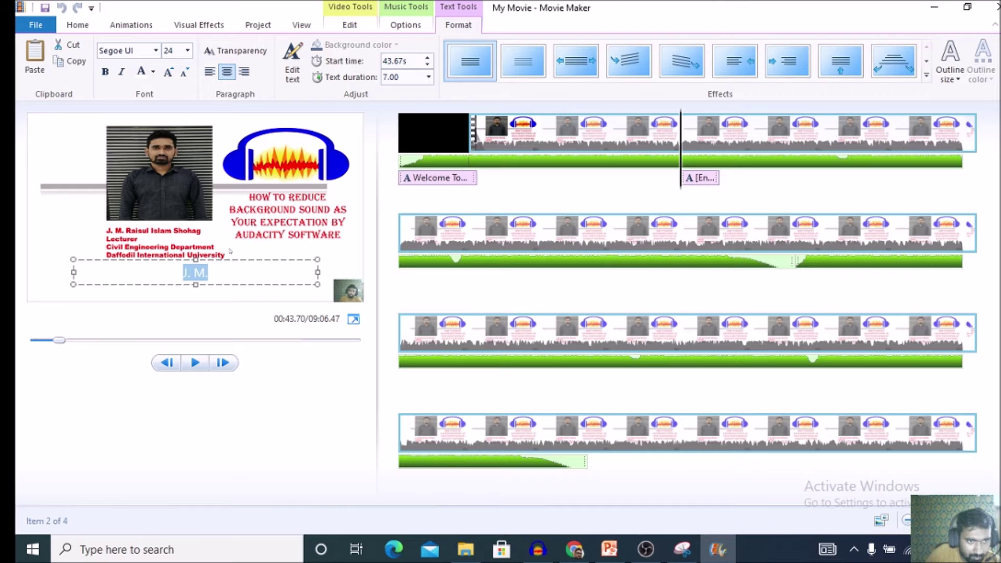
key("Delete")
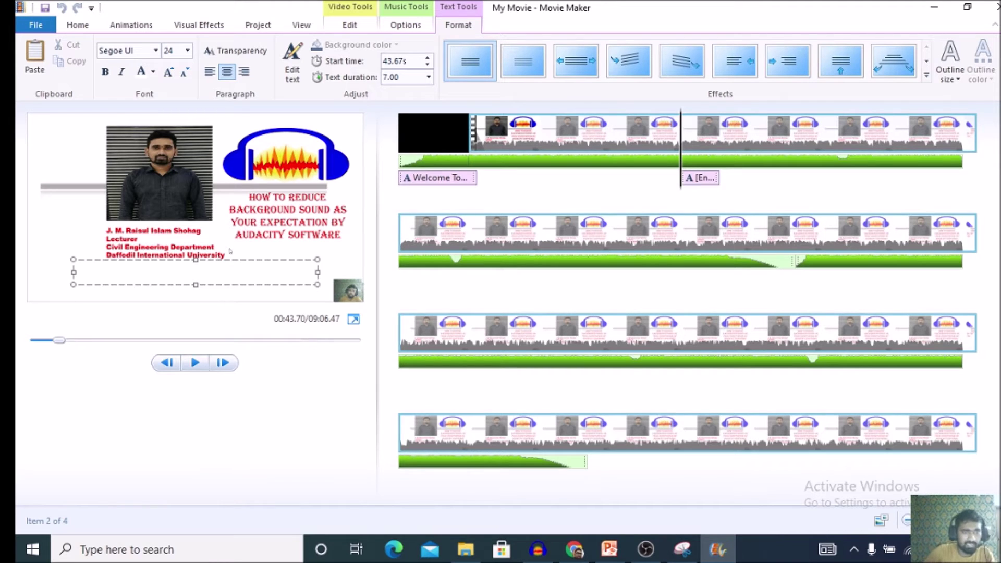
left_click_drag(244, 272, 148, 273)
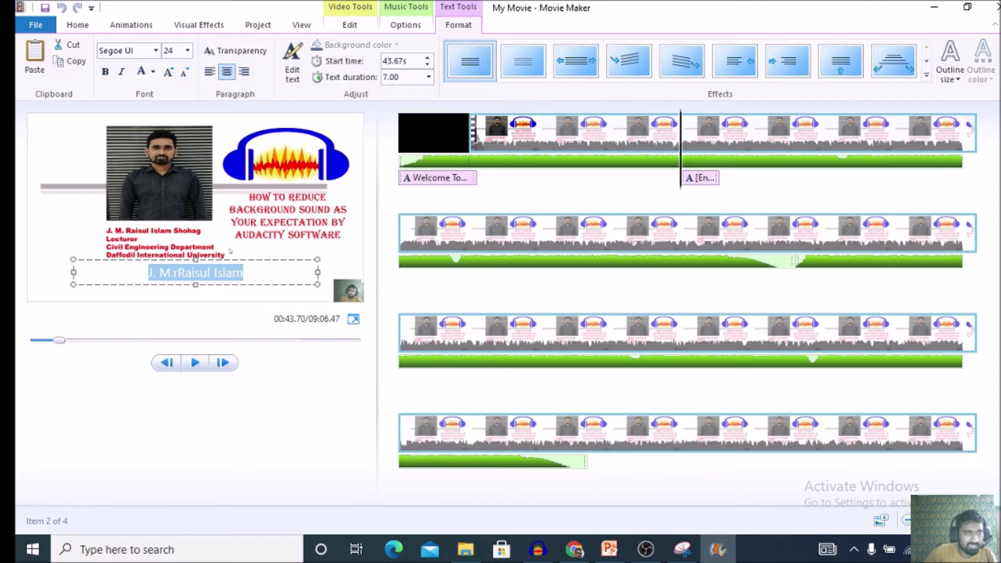
key("Delete")
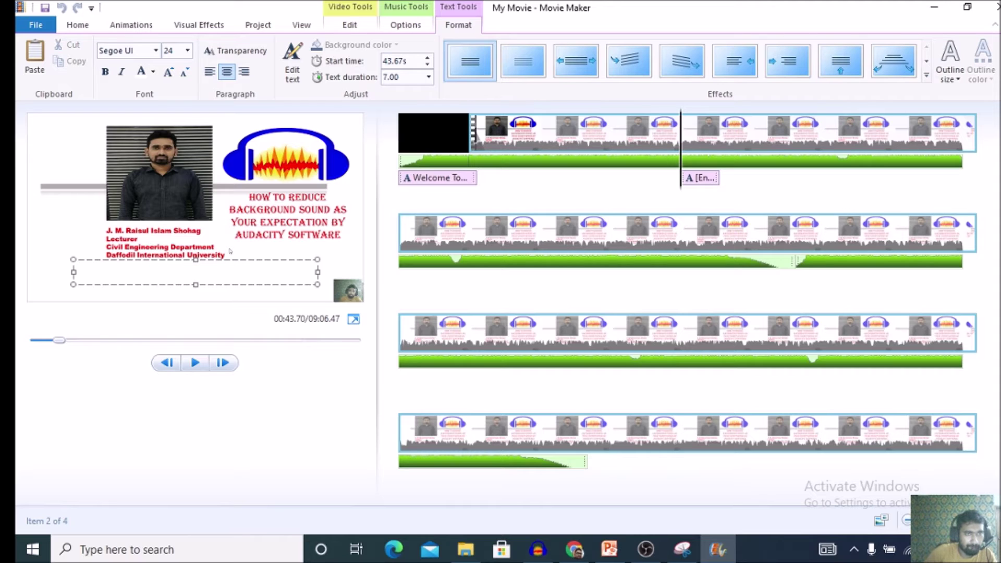
key("ctrl+z")
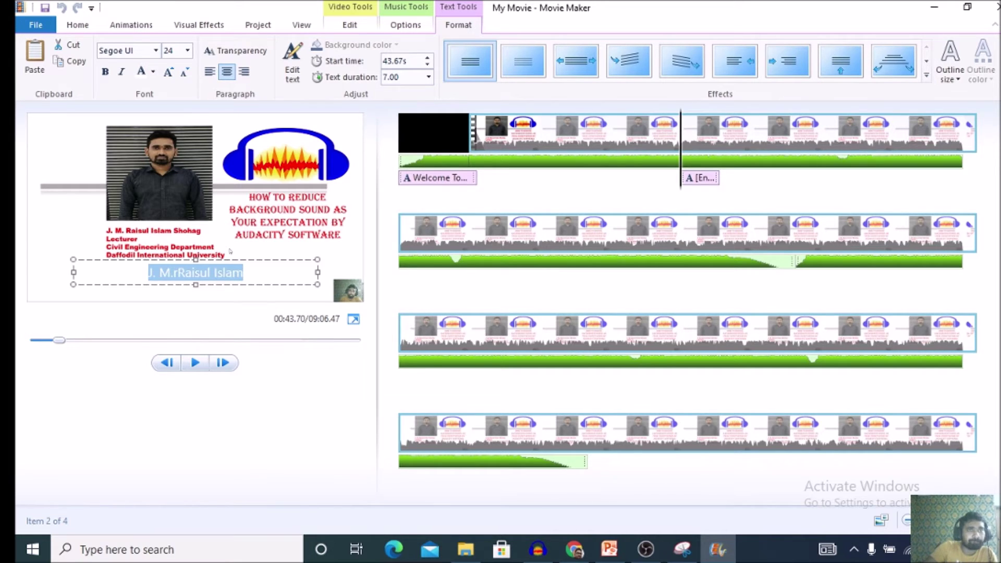
Color the caption text red and delete the stray letter inside the presenter's name
left_click(152, 71)
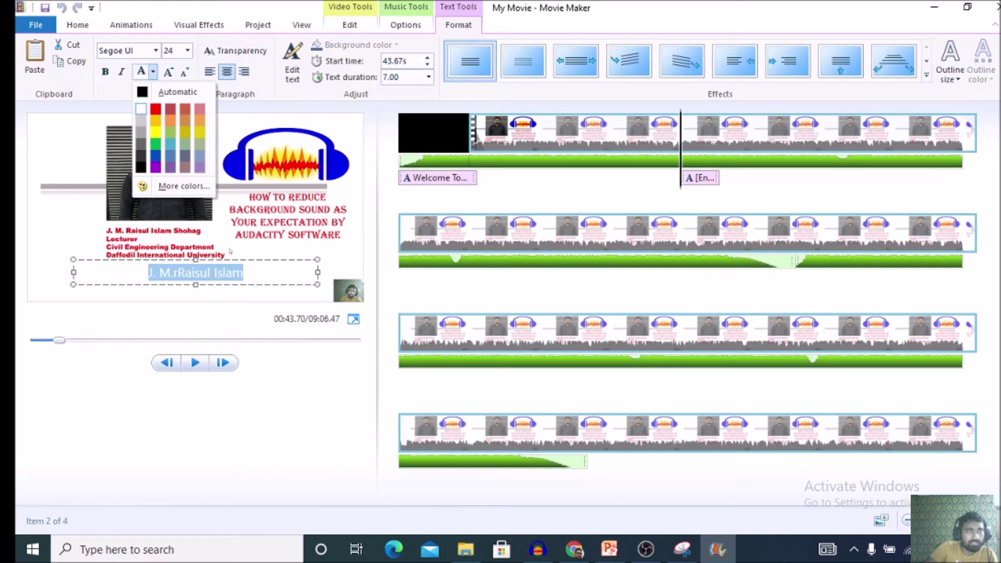
left_click(156, 108)
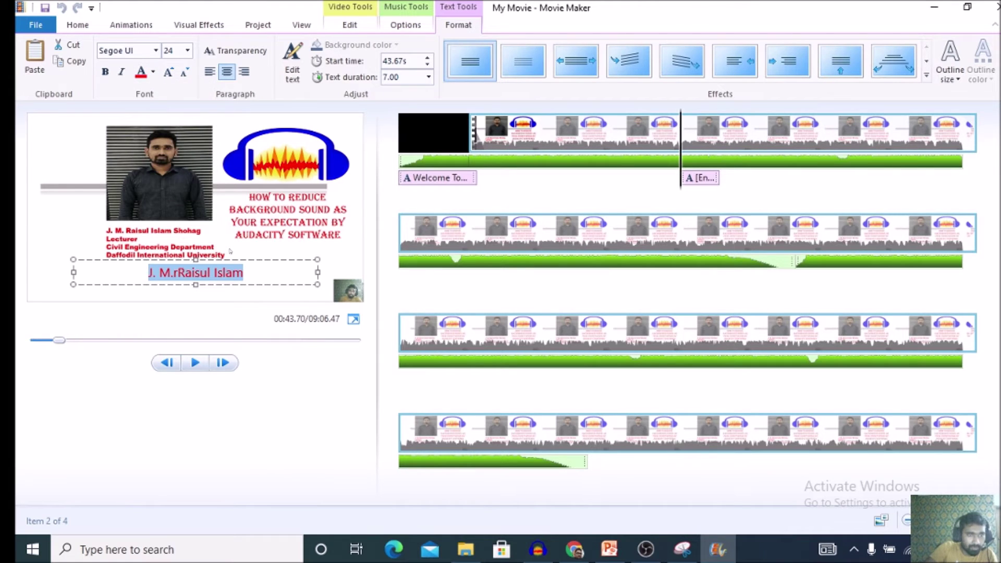
left_click(230, 251)
key("BackSpace")
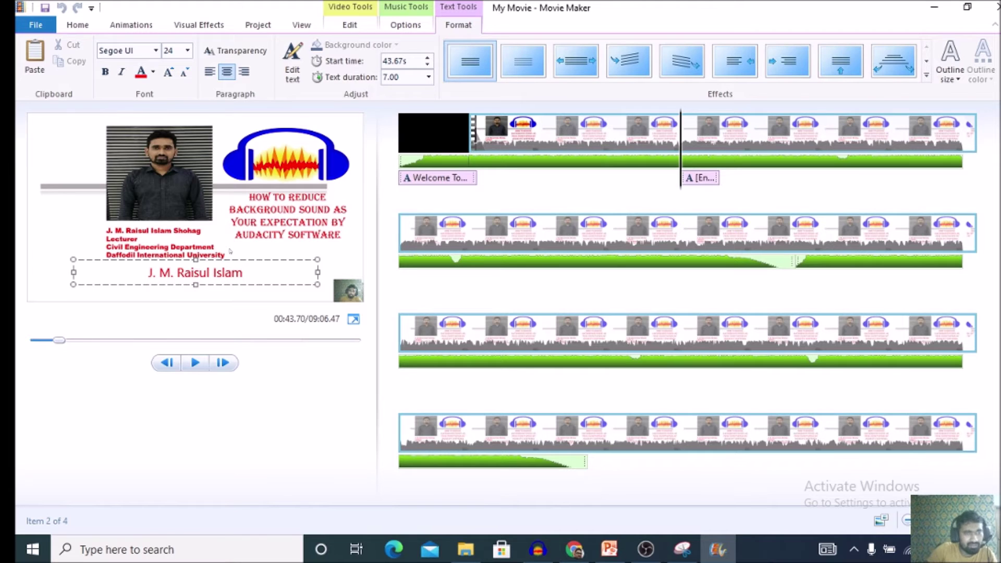
Format the caption text in Rockwell Extra Bold at size 28 and place it slightly lower on the frame
left_click_drag(243, 272, 153, 273)
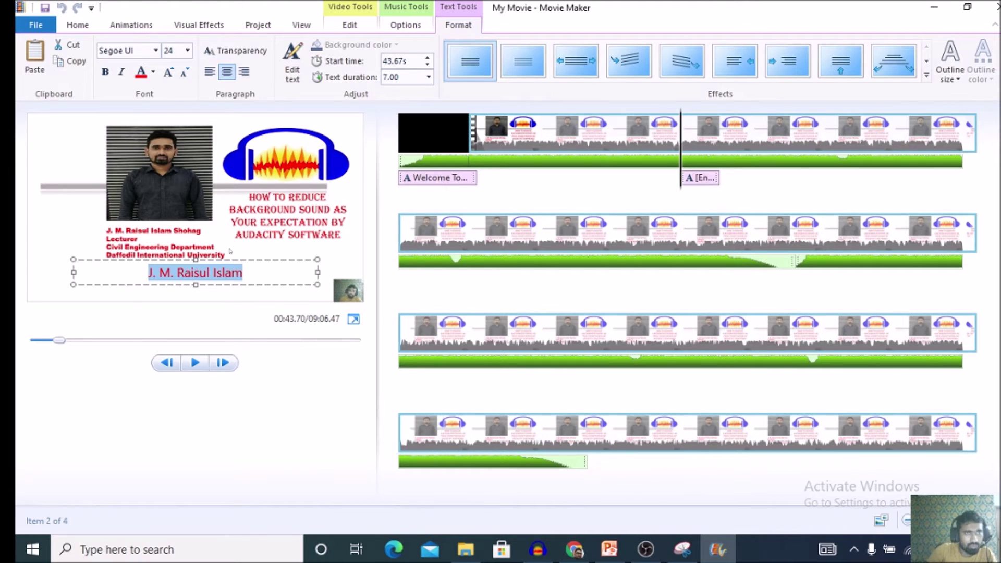
left_click(187, 51)
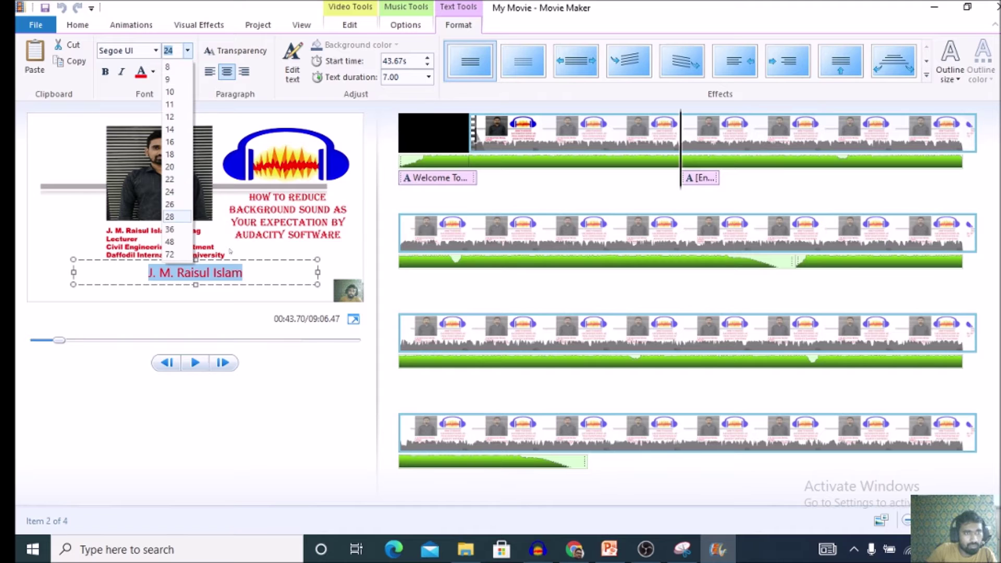
key("Return")
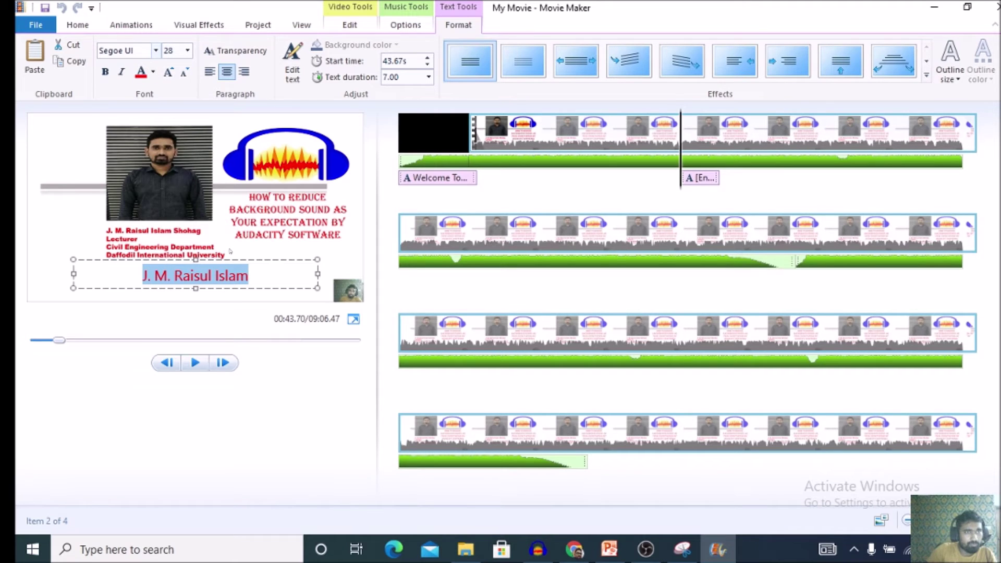
left_click(156, 50)
left_click(152, 171)
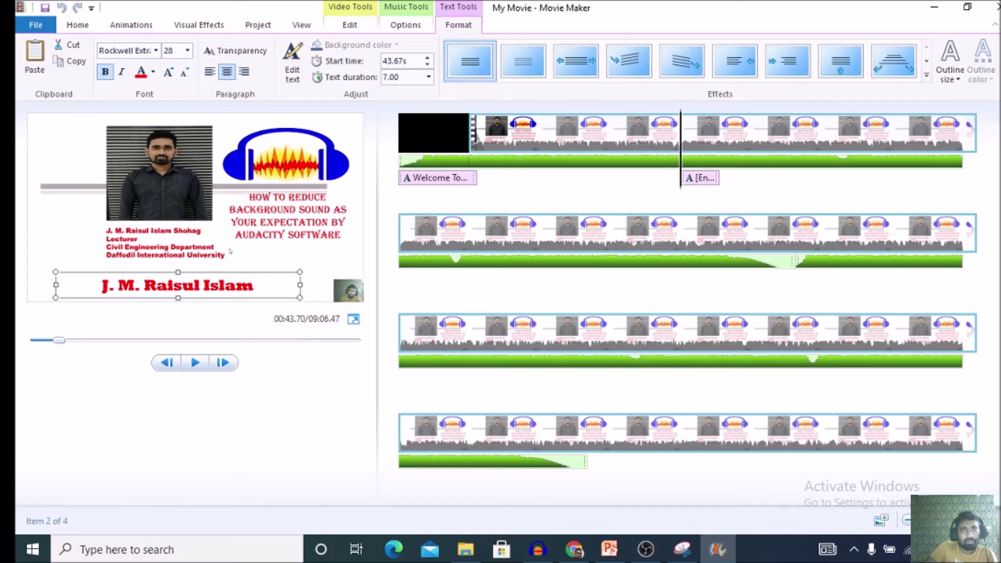
Apply the horizontal stretch effect from the Emphasis group to the caption and preview it
left_click(927, 75)
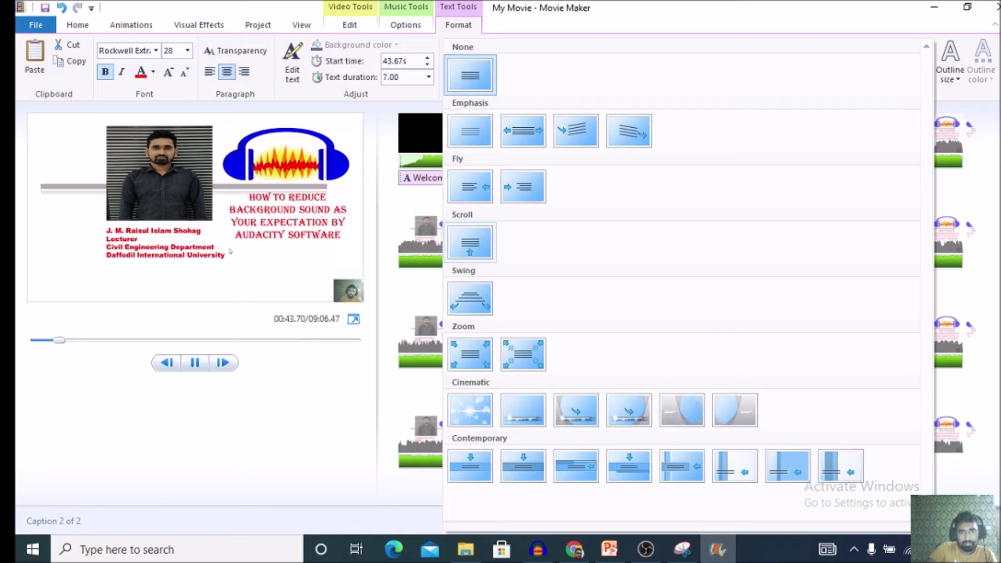
left_click(523, 130)
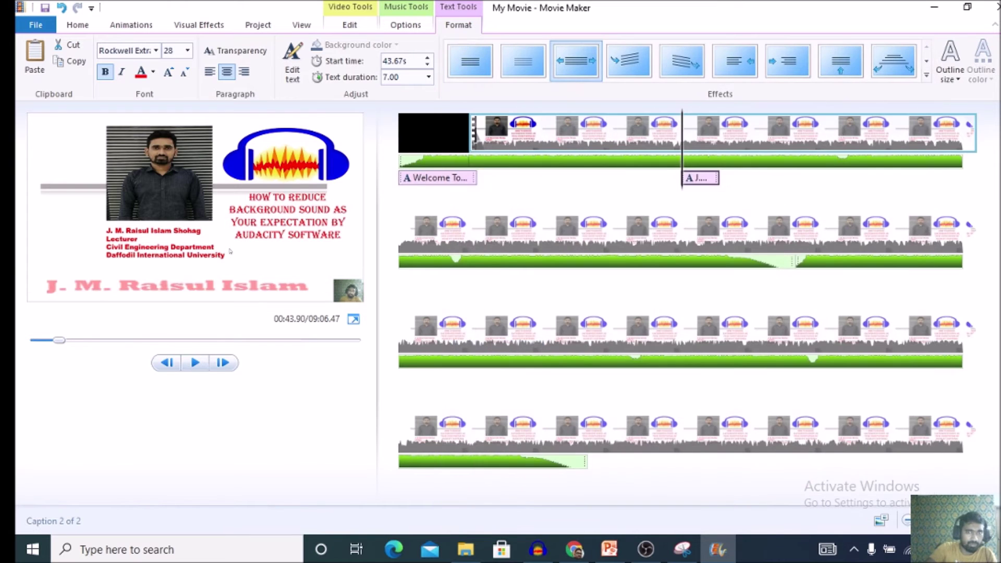
key("space")
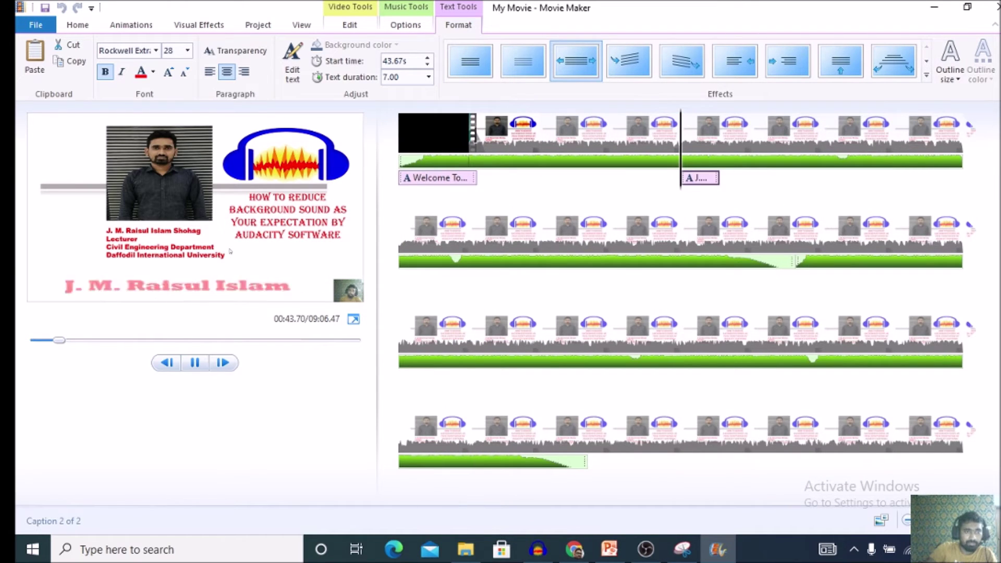
key("space")
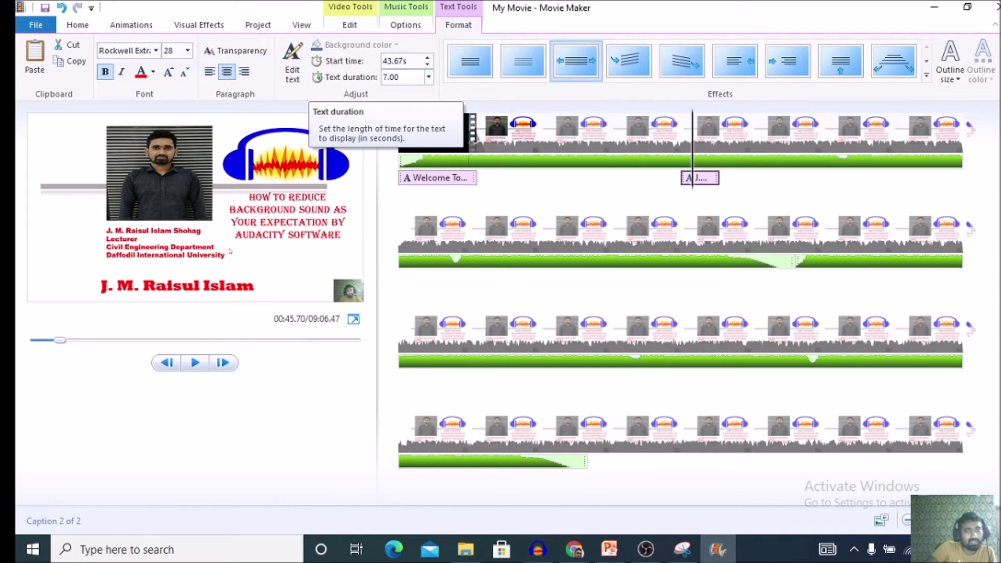
Set the caption's text duration to 10 seconds and play it back
left_click(408, 77)
left_click(408, 78)
double_click(408, 77)
type("10")
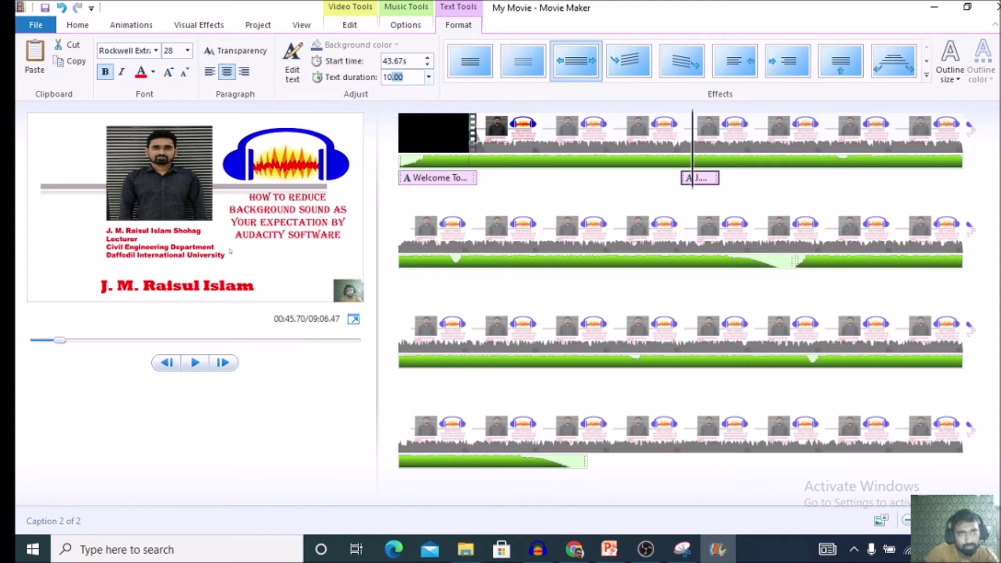
key("Return")
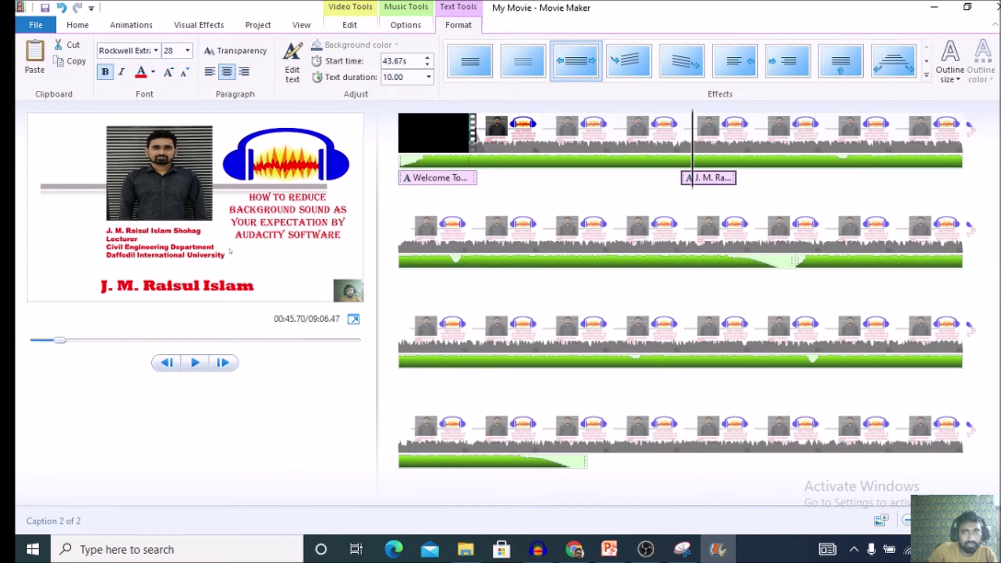
key("space")
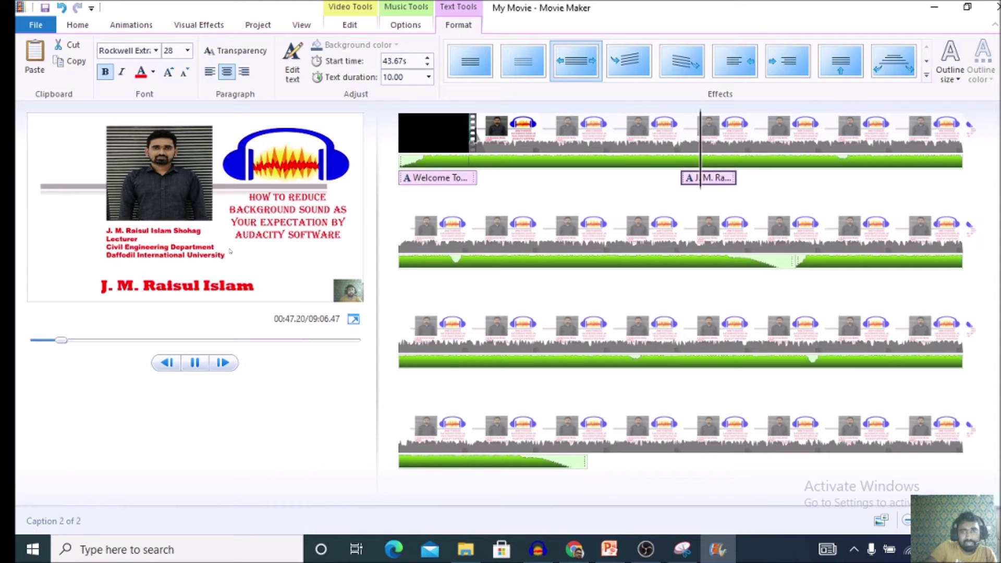
key("space")
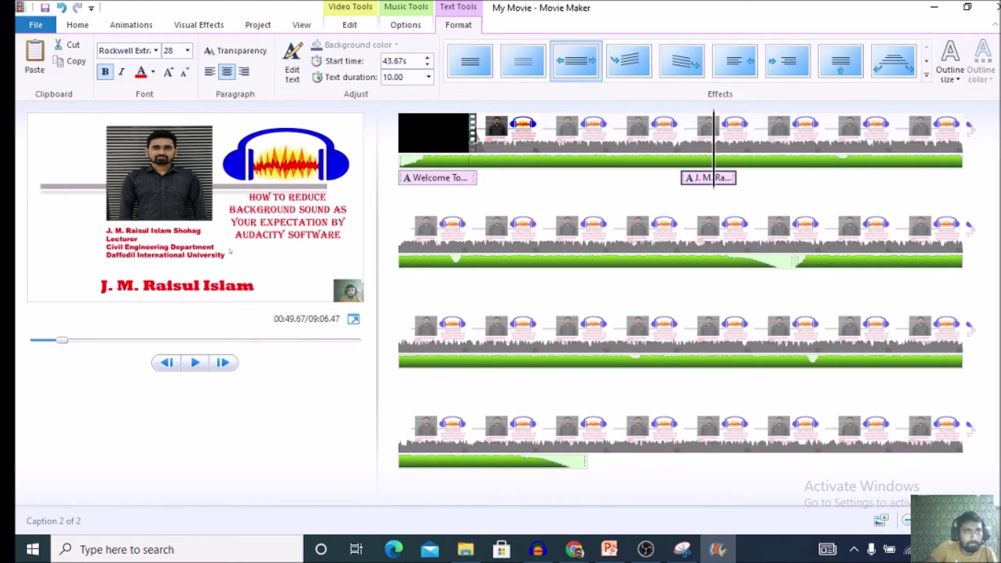
Insert a credits screen at the end of the movie, after the last clip
left_click(78, 25)
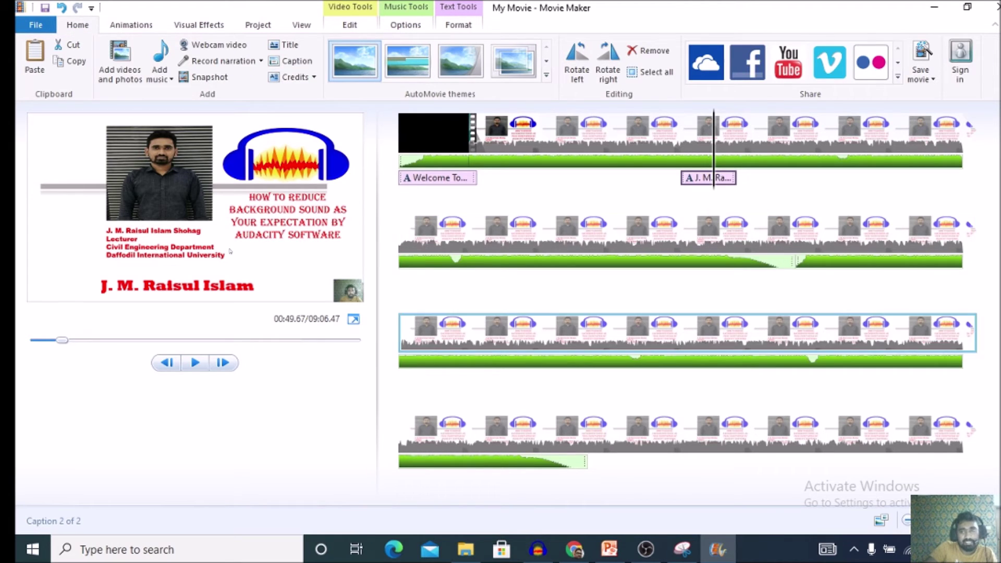
scroll(681, 292, "down", 4)
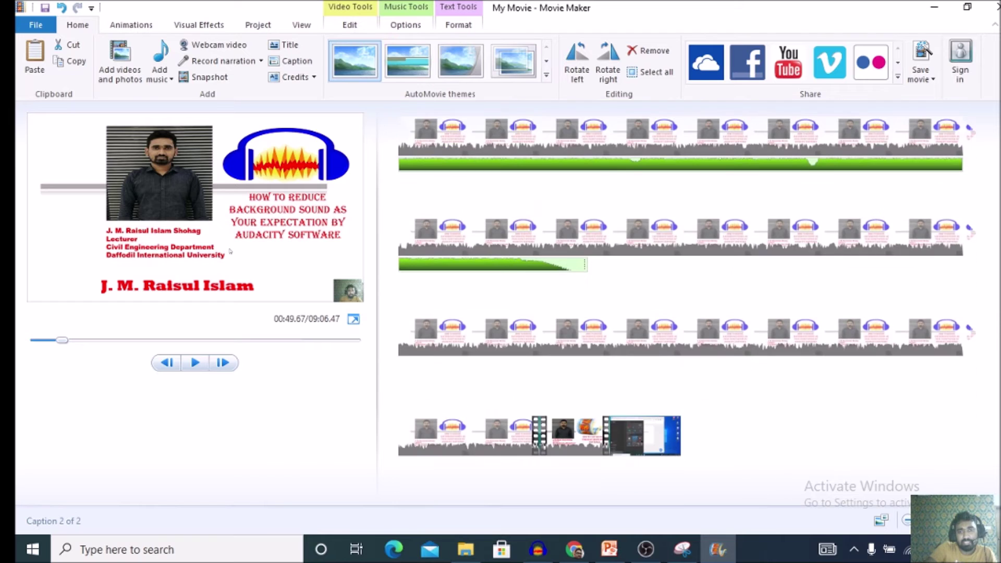
left_click(611, 435)
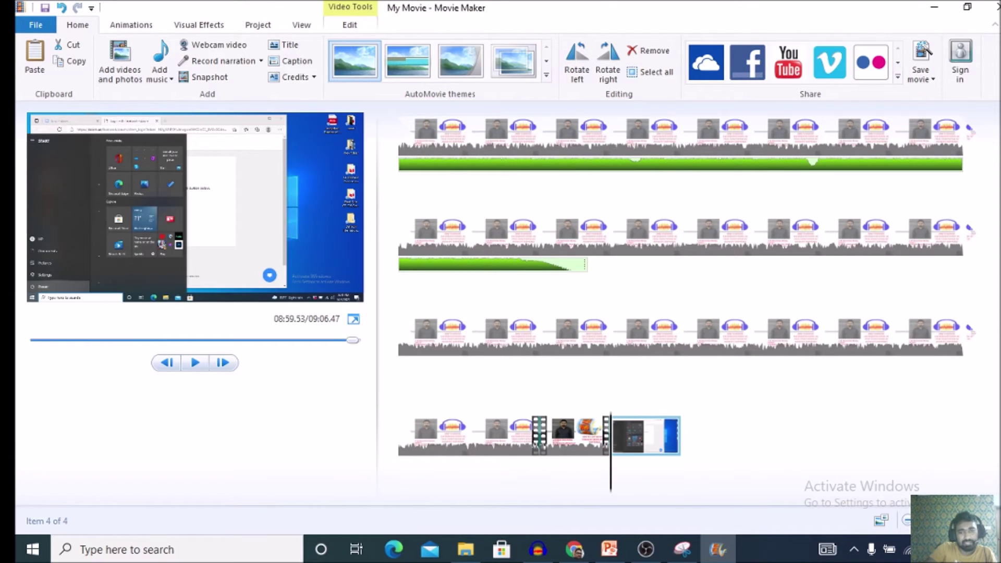
left_click(680, 436)
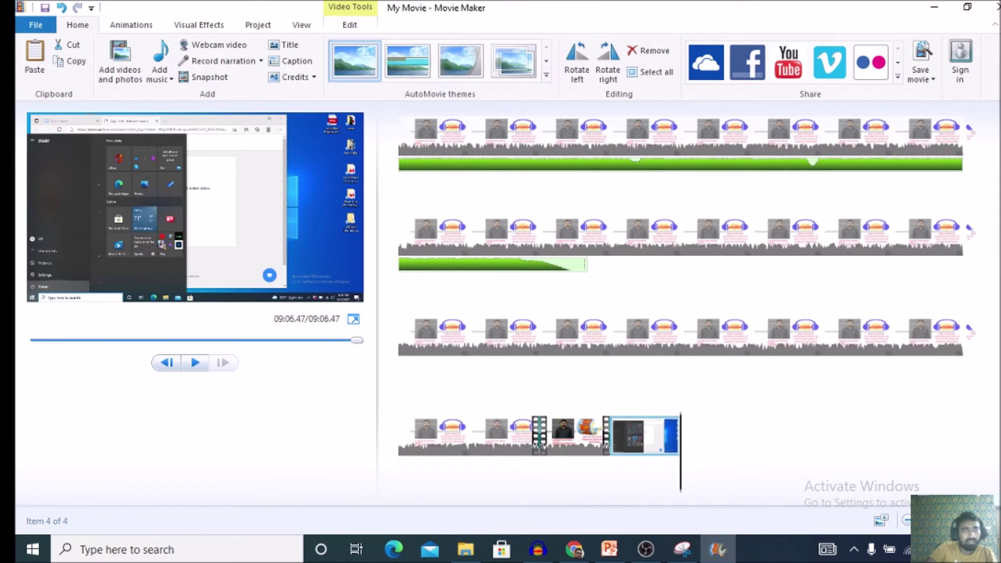
left_click(293, 77)
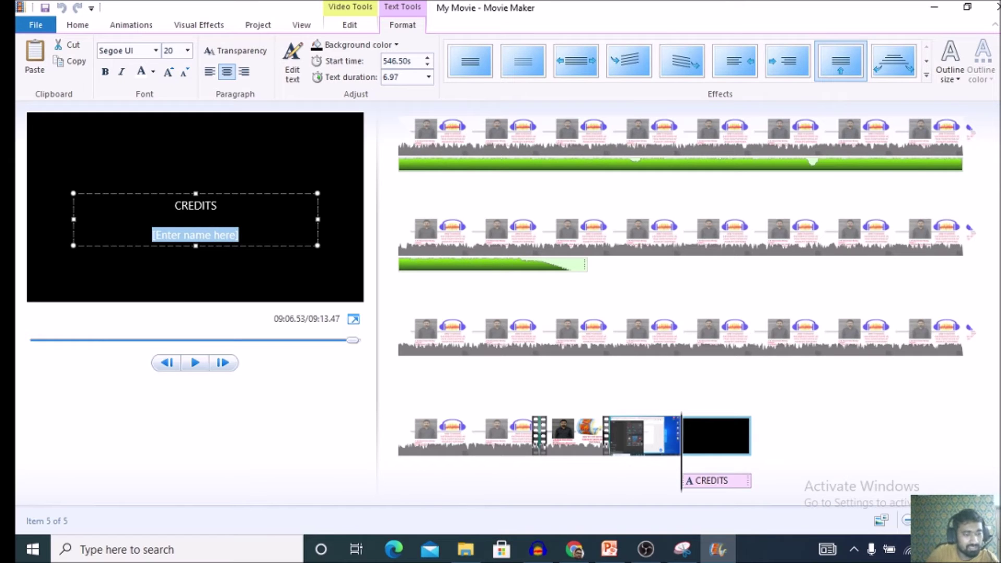
Fill in the presenter's name under the CREDITS heading
type("J")
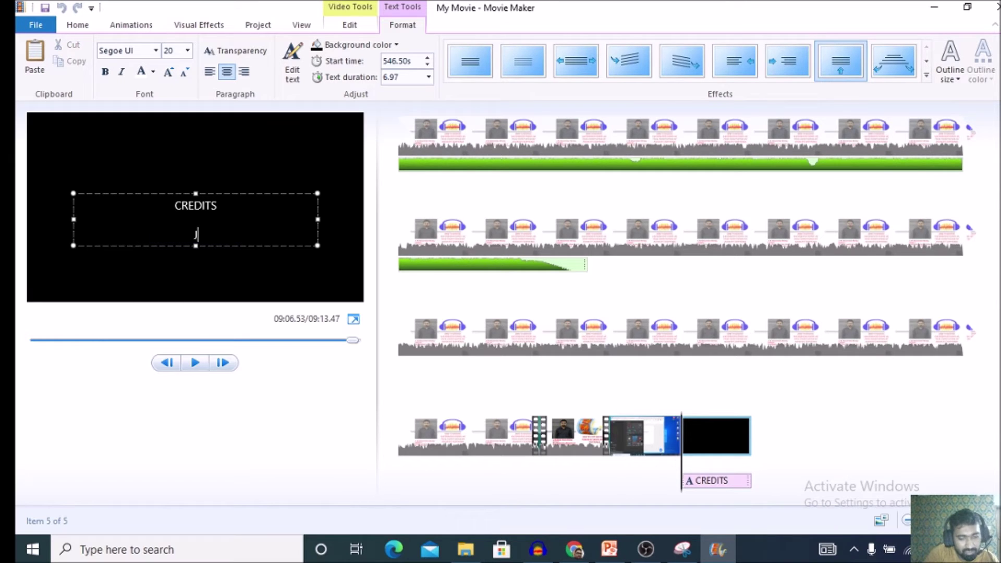
type(". M. ")
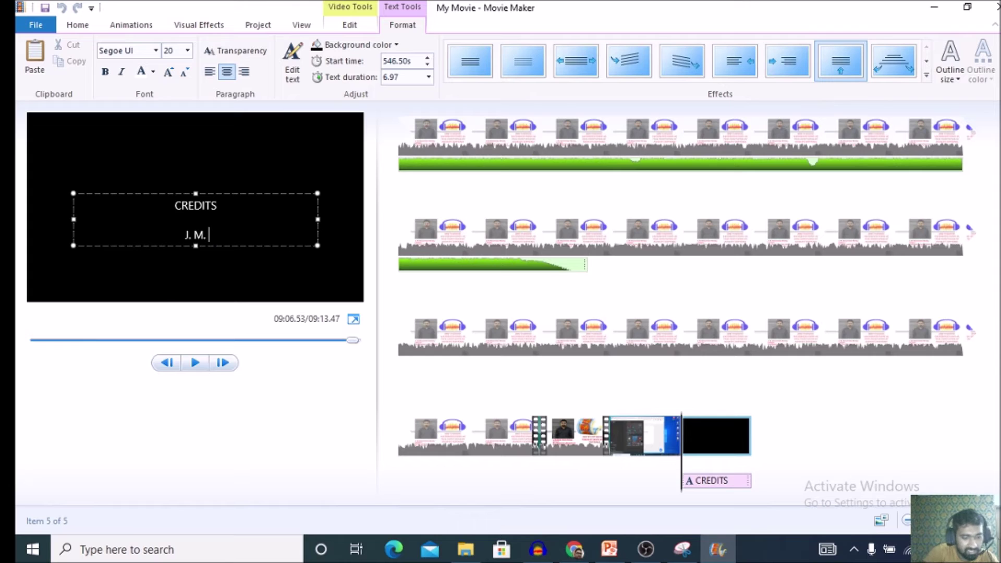
type("Raisul")
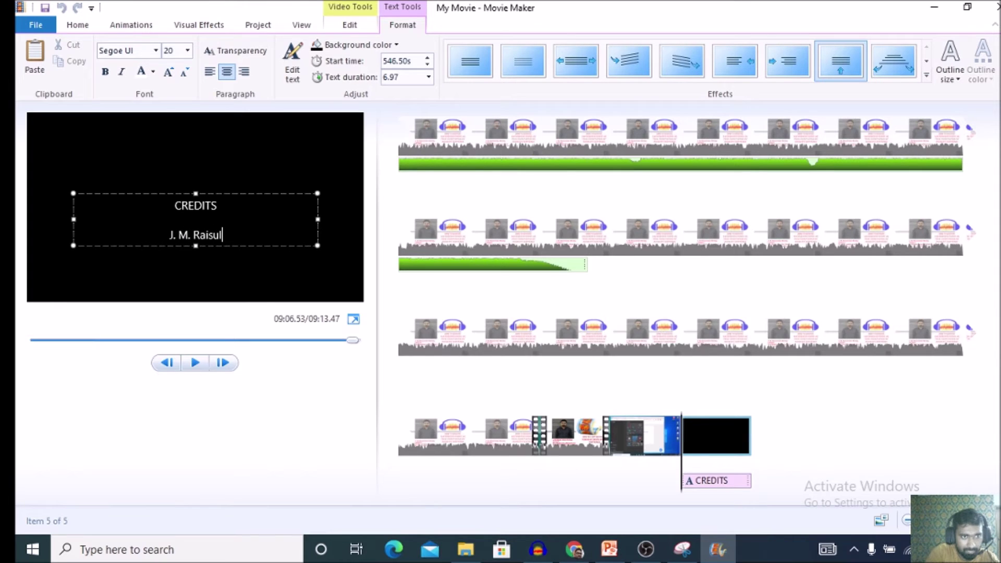
type(" Islam")
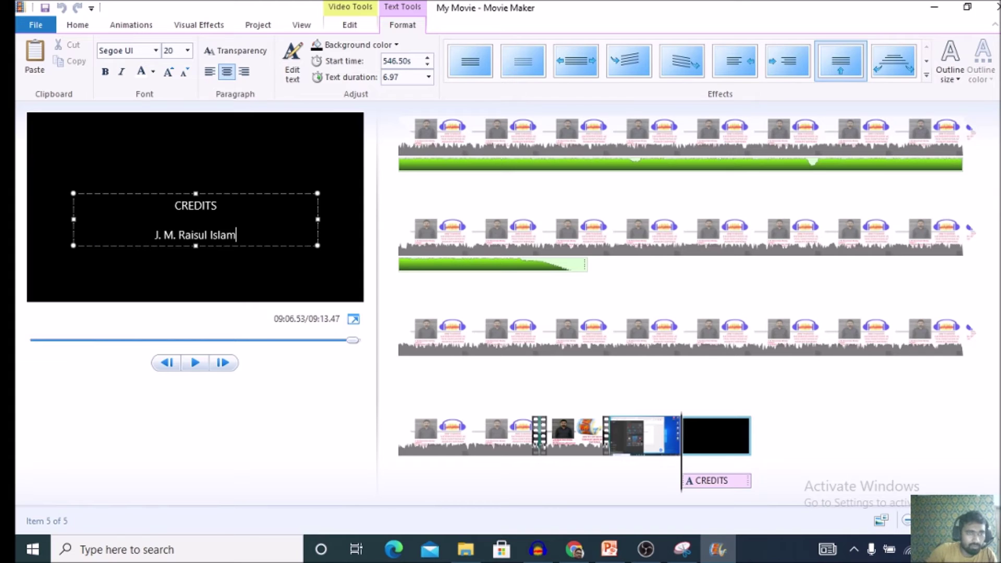
Format all the credits text in Rockwell Extra Bold at size 28 and move its text box slightly up
key("shift+Left")
key("shift+Up")
key("shift+Up")
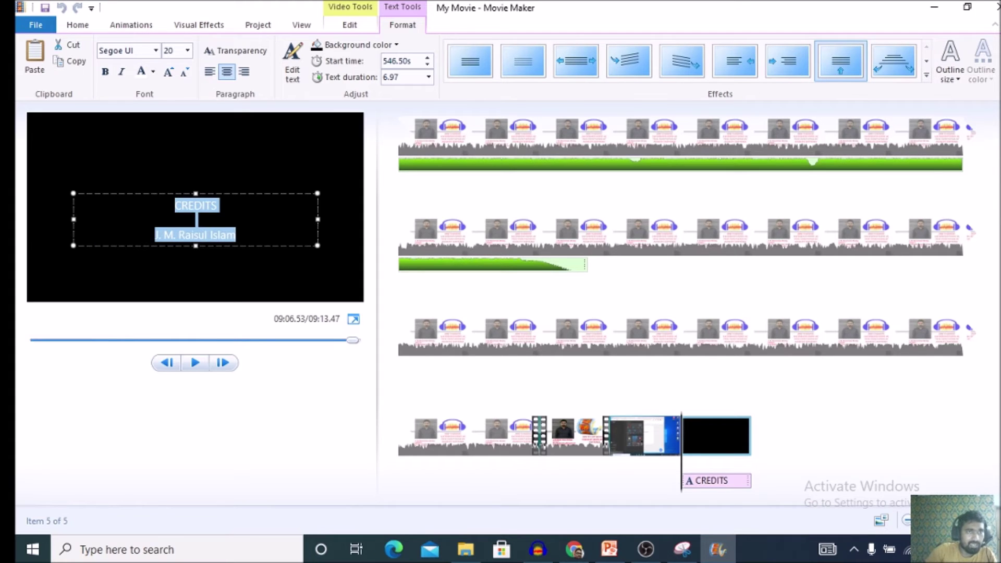
left_click(155, 50)
left_click(157, 167)
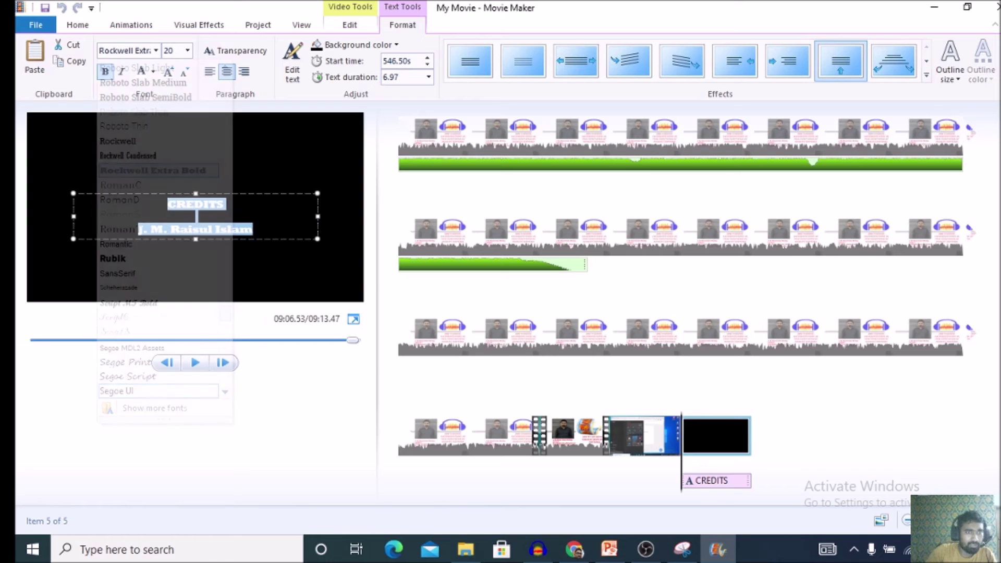
left_click(187, 50)
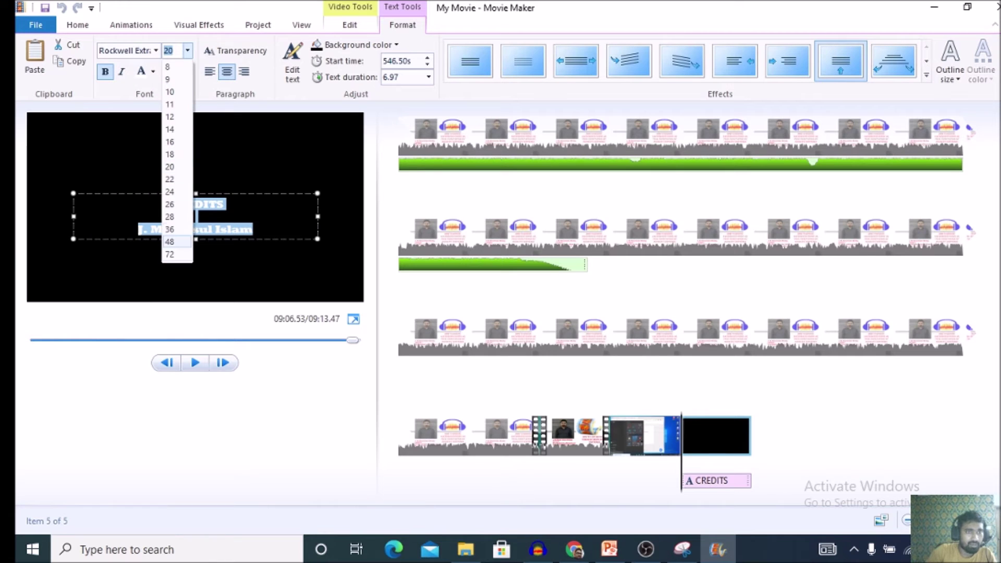
left_click(173, 218)
left_click_drag(172, 194, 173, 174)
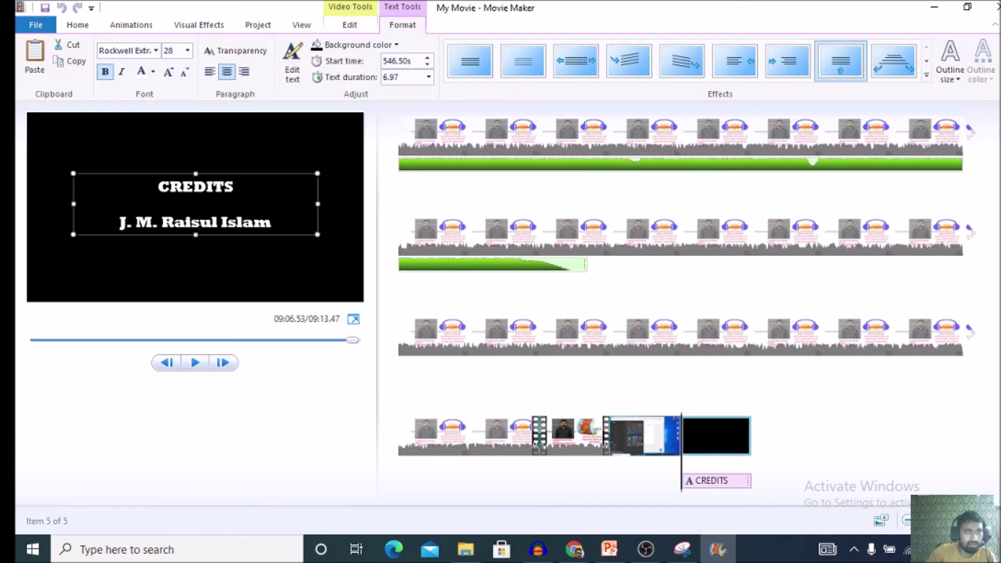
Color all the credits text light red, after trying yellow and orange
double_click(196, 204)
left_click(153, 72)
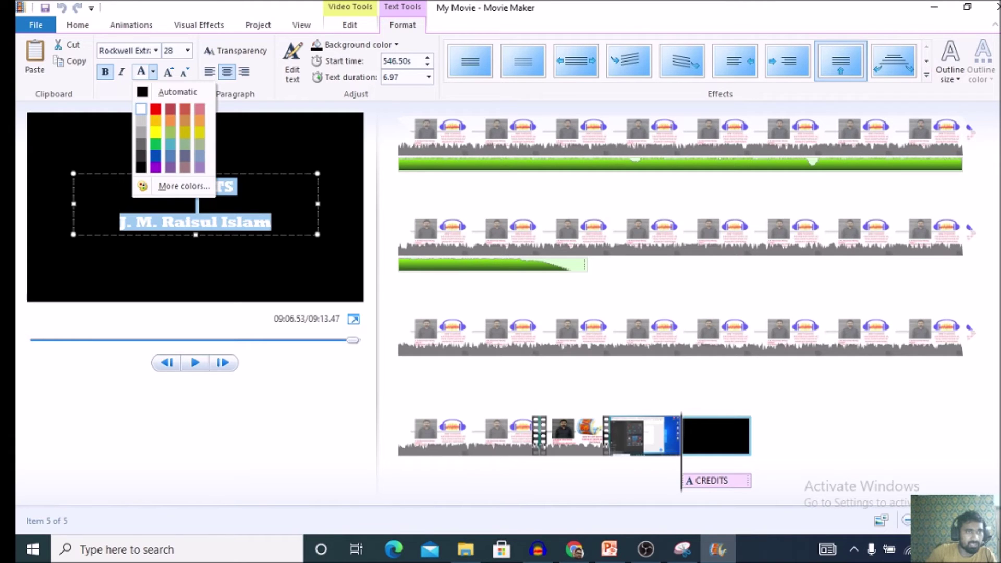
left_click(156, 131)
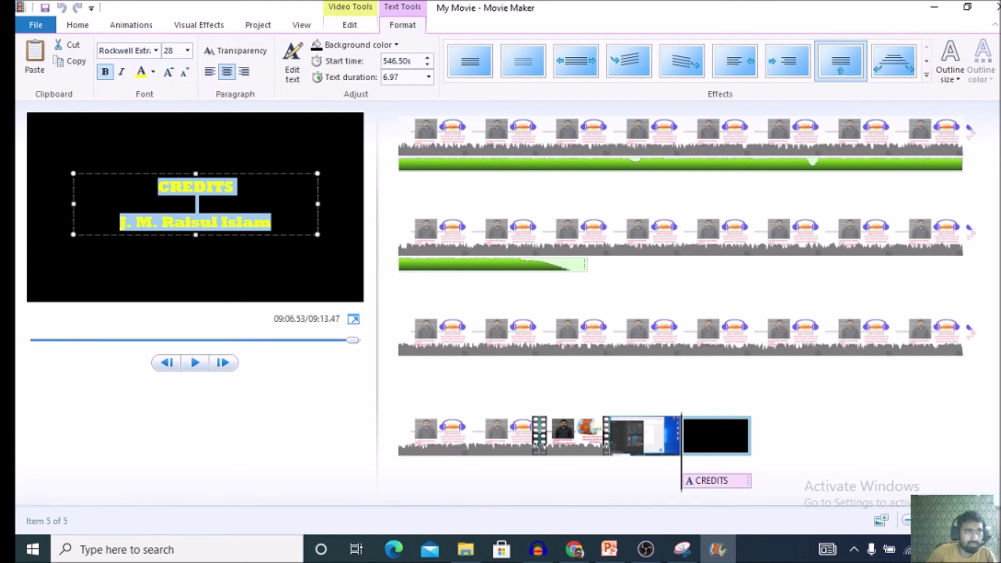
left_click(153, 72)
left_click(156, 123)
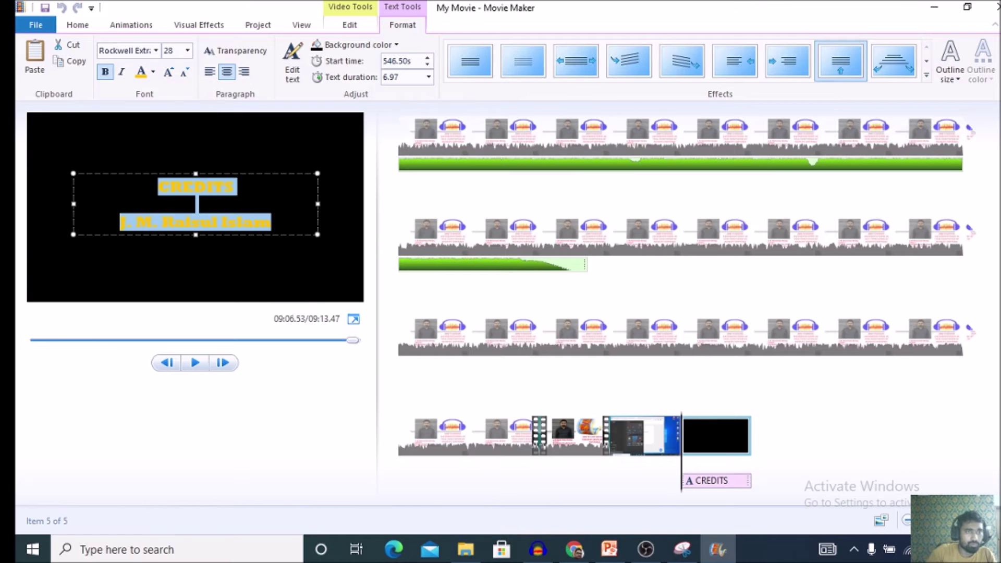
left_click(153, 72)
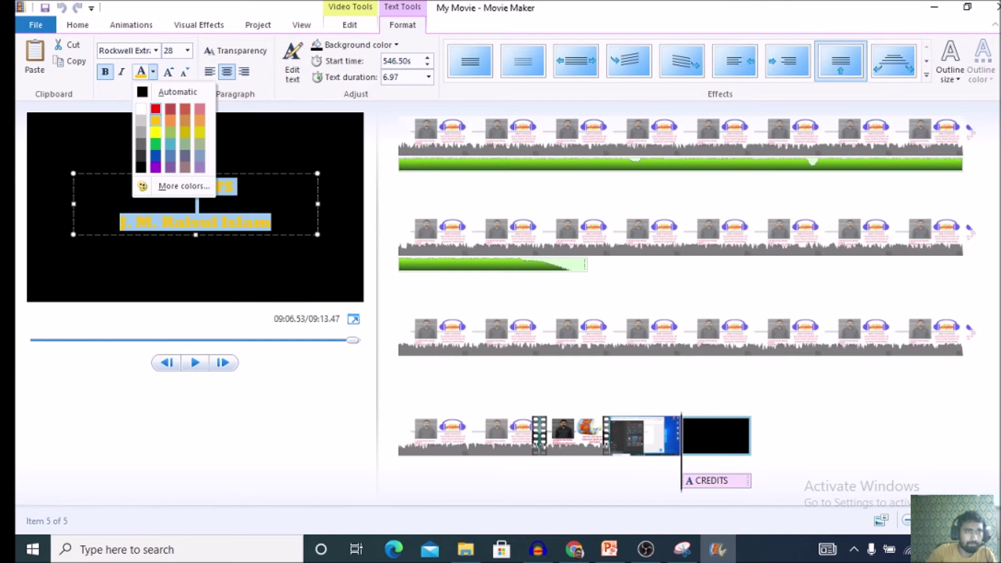
left_click(200, 109)
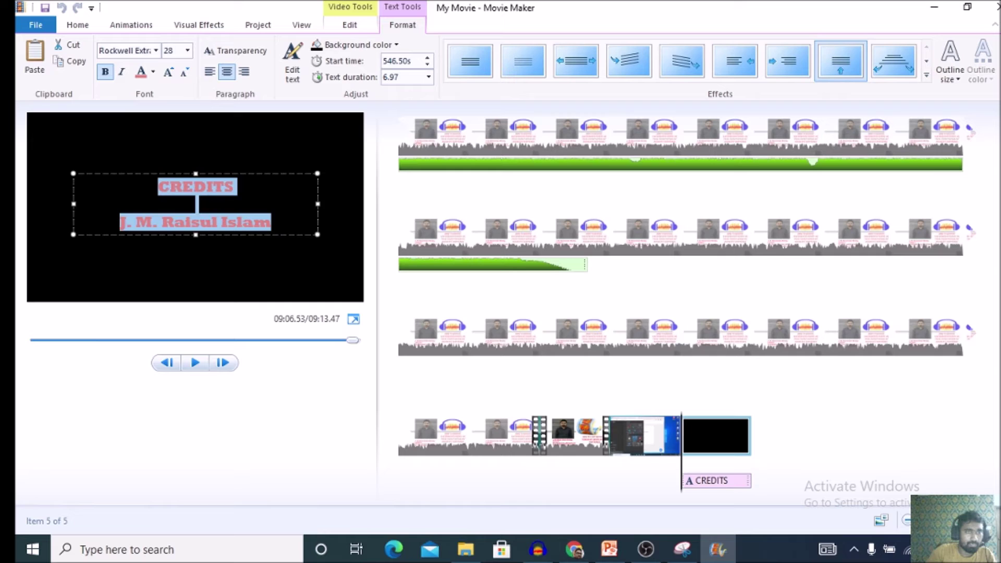
left_click(647, 386)
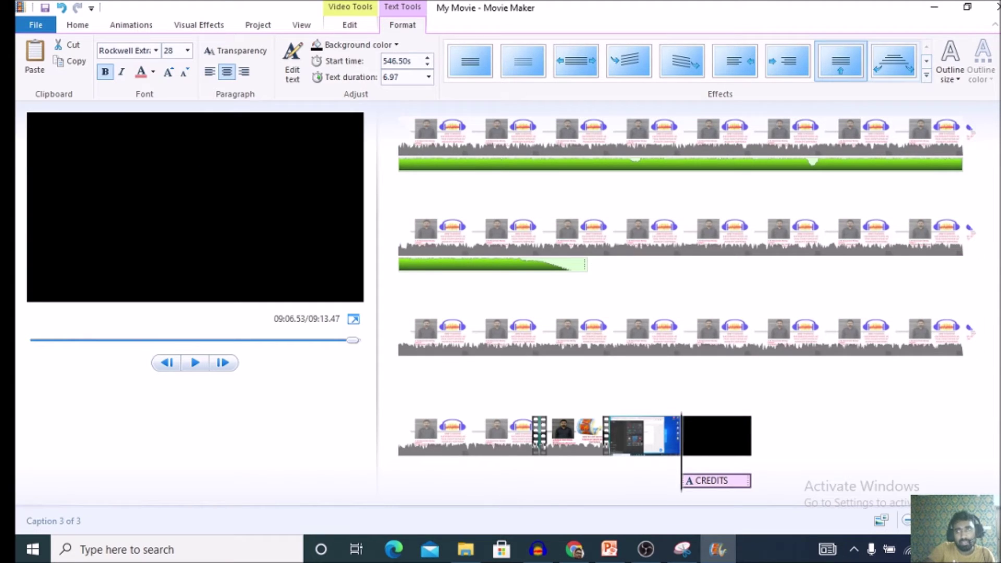
Give the credits text the Cinematic - burst right effect and an 8-second text duration, and play it back
left_click(927, 76)
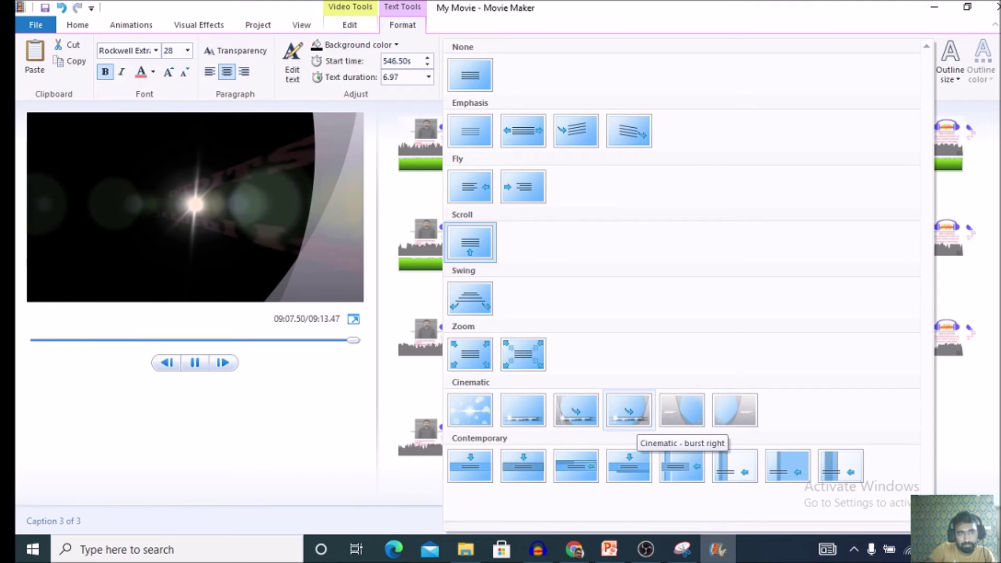
left_click(629, 411)
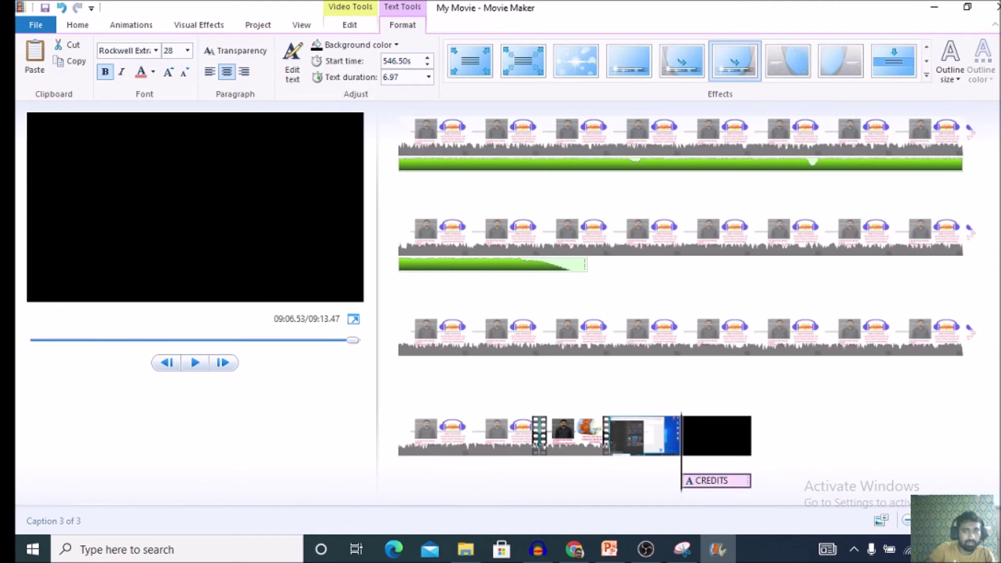
left_click(399, 77)
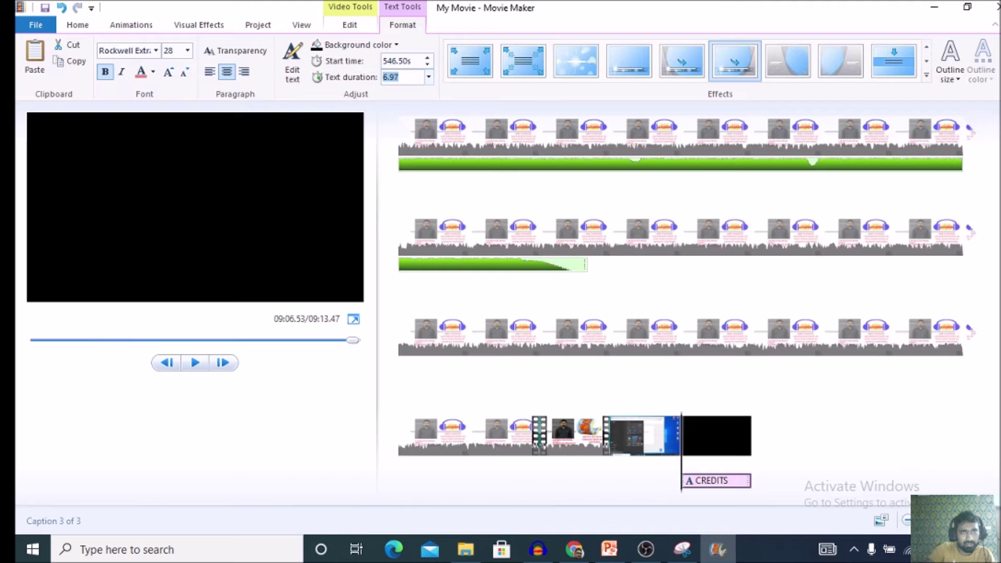
type("8")
key("Return")
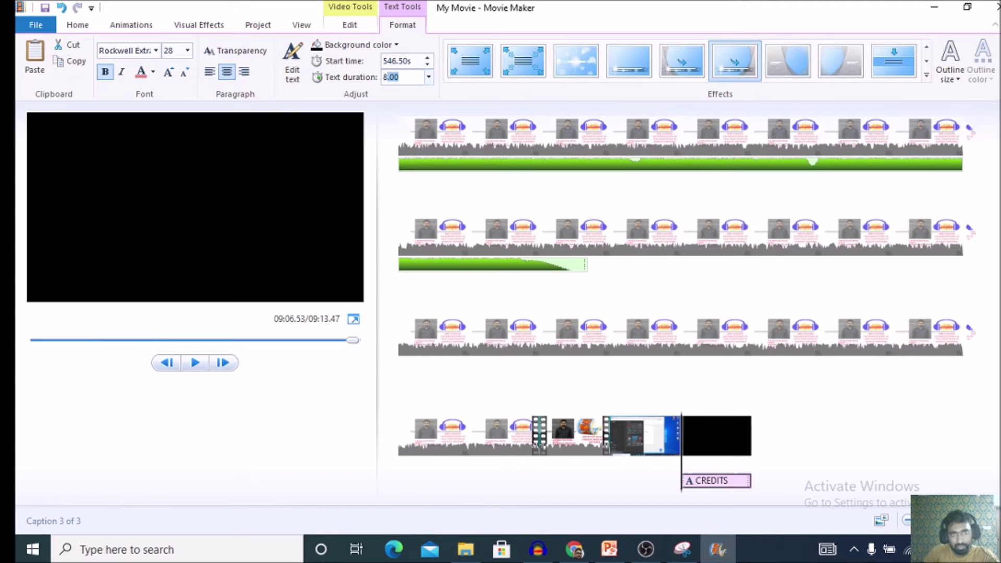
left_click(195, 363)
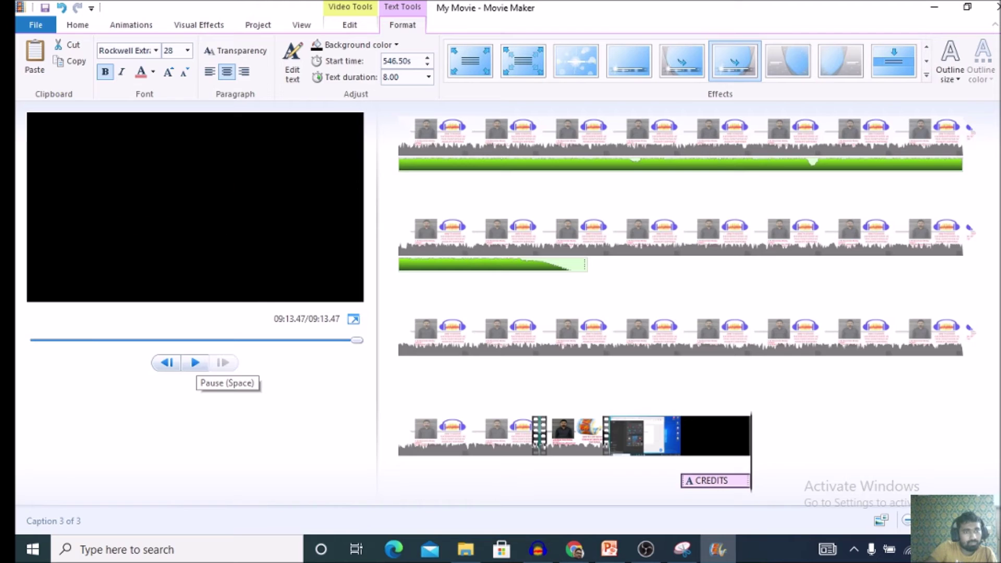
left_click(77, 25)
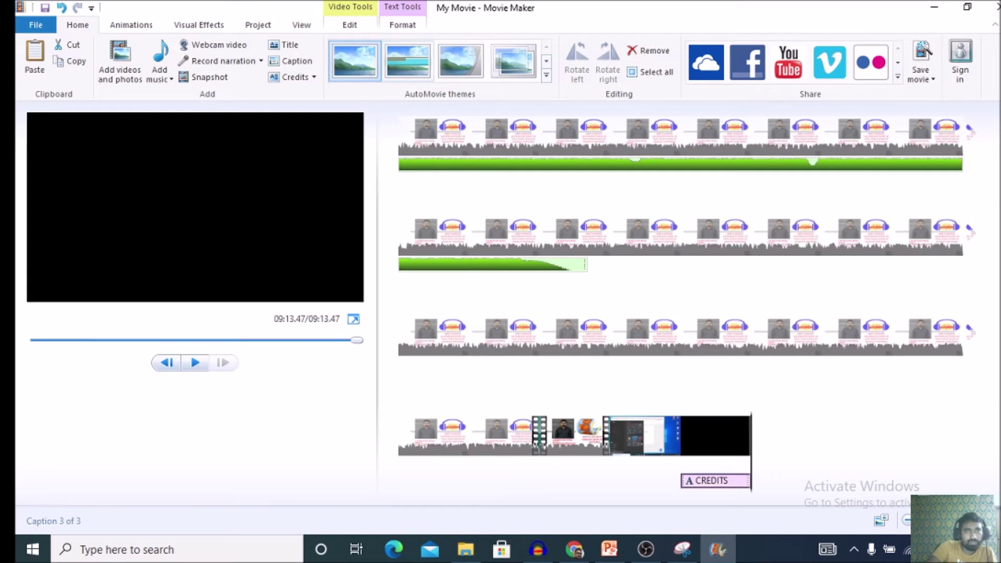
left_click(402, 25)
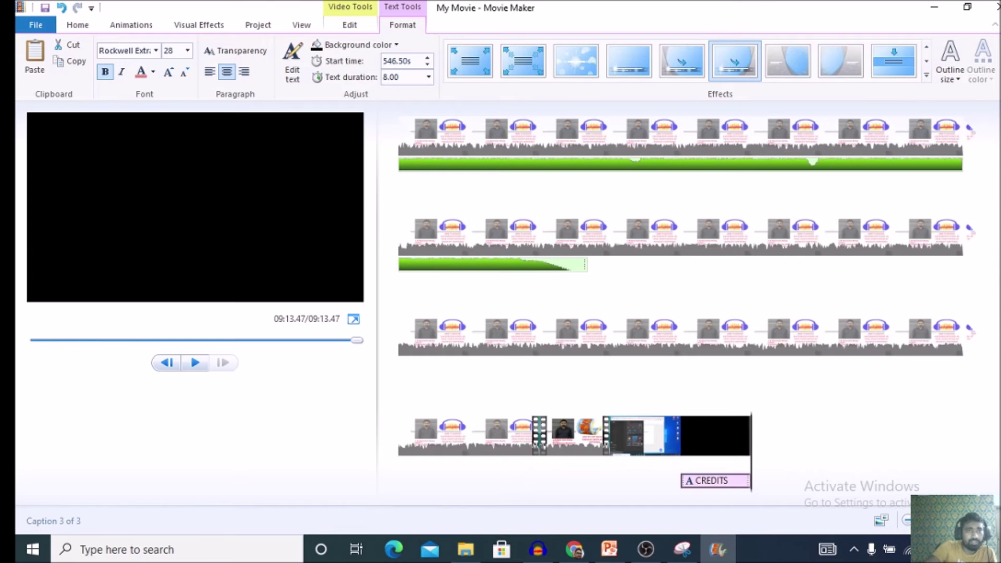
left_click(350, 24)
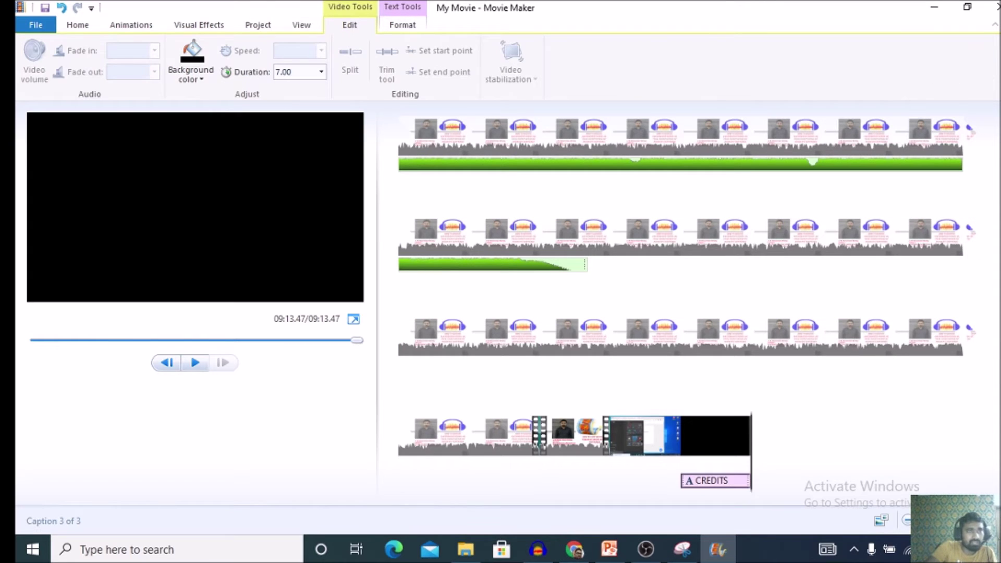
Set the music at the start of the movie to fade in at Medium and fade out at Fast speed
scroll(678, 287, "up", 3)
key("Home")
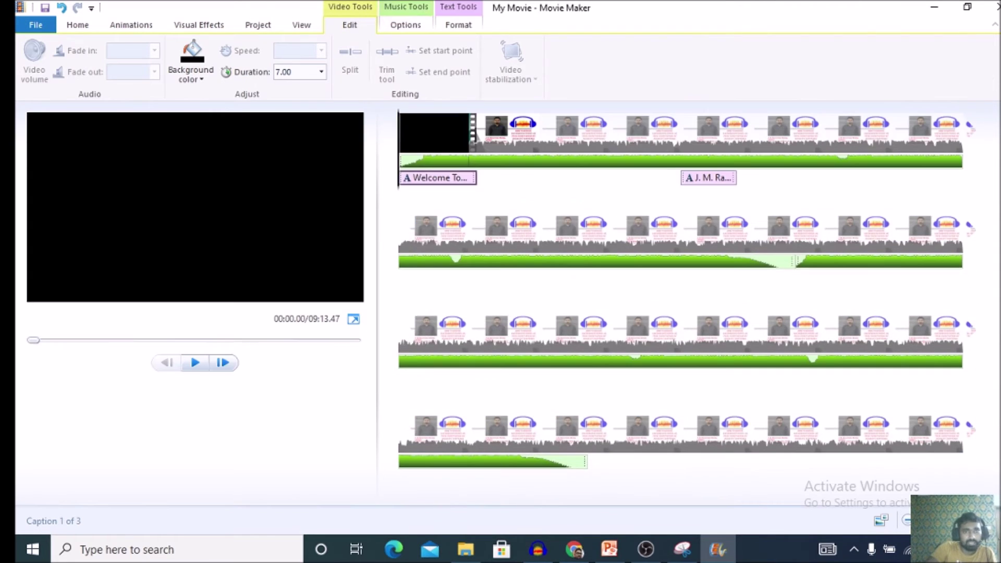
left_click(406, 24)
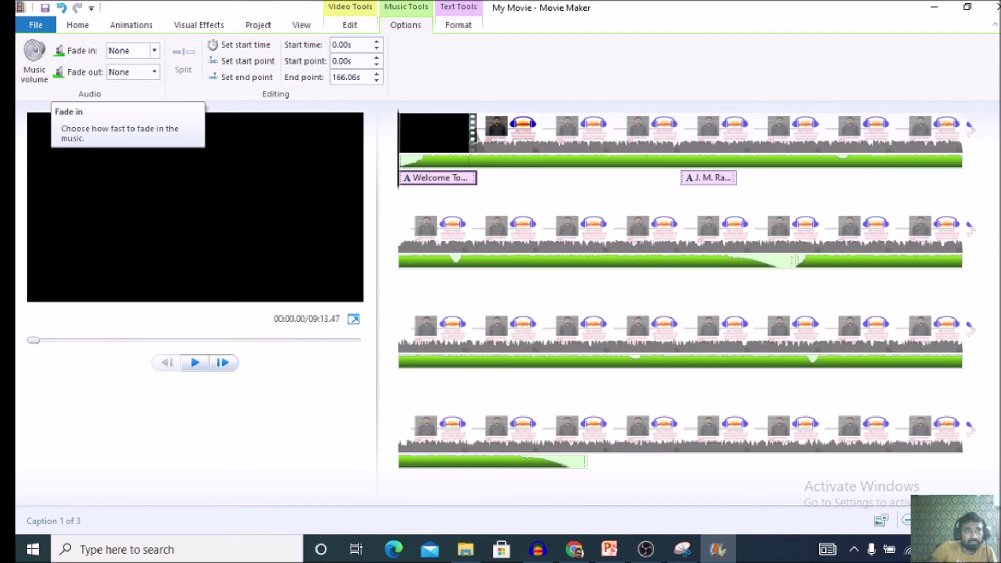
left_click(154, 50)
left_click(125, 92)
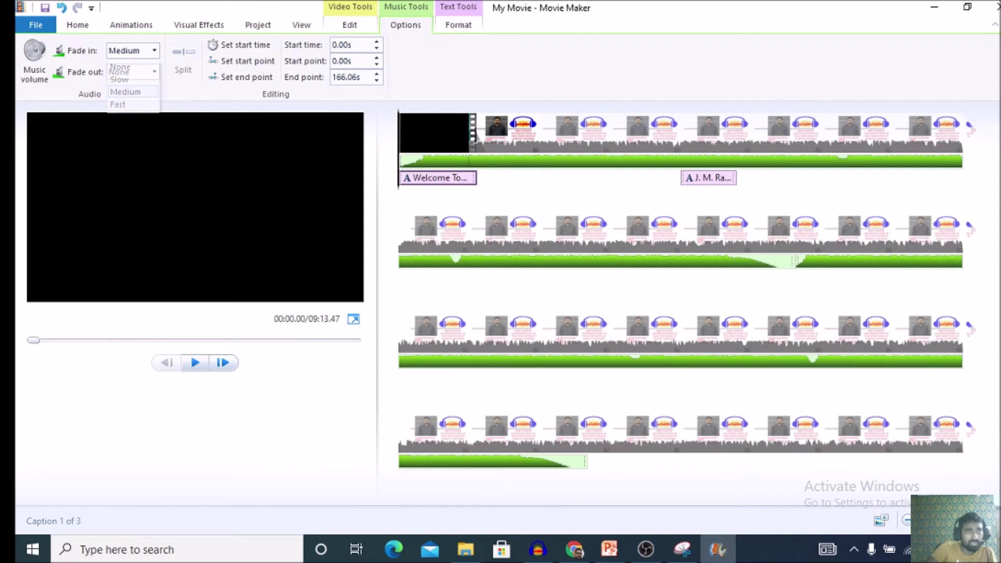
left_click(155, 71)
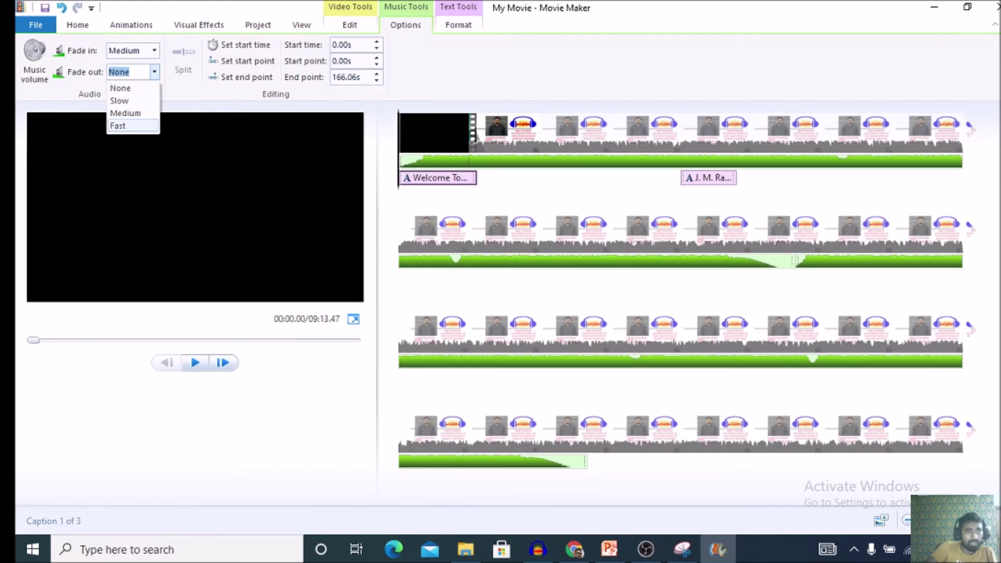
left_click(118, 126)
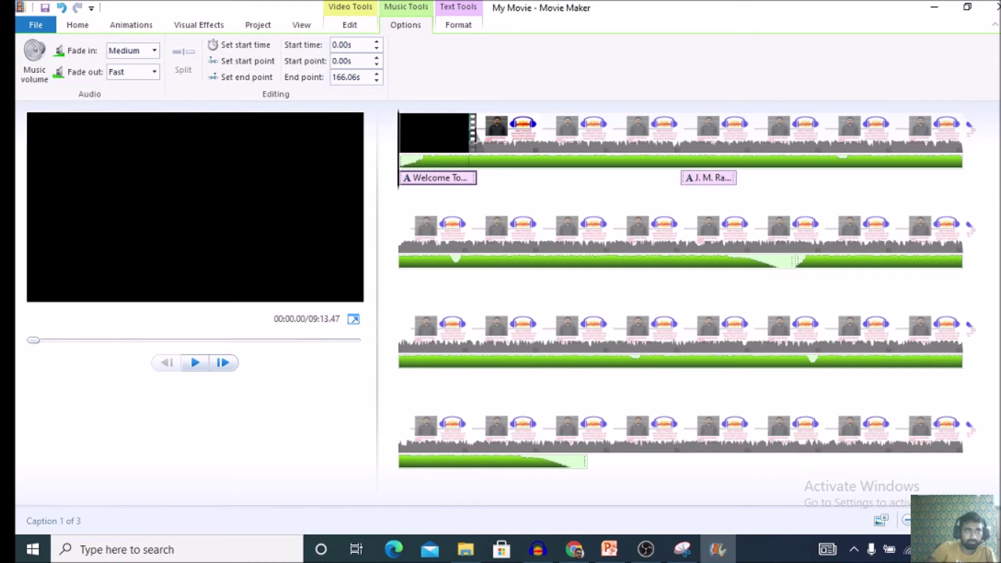
Raise the volume of the opening music slightly above its middle level
left_click(35, 58)
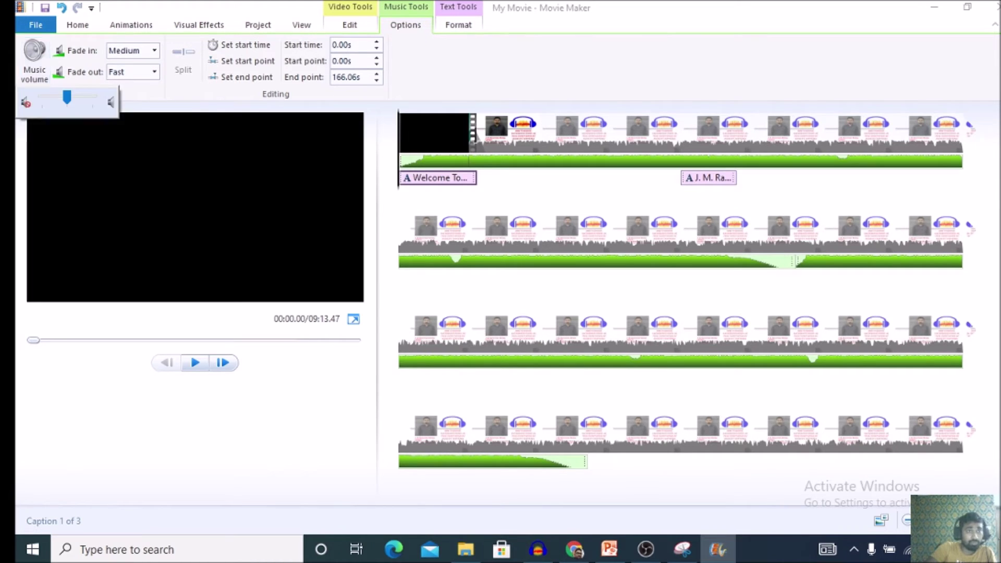
mouse_move(66, 98)
left_mouse_down()
mouse_move(42, 97)
mouse_move(89, 98)
mouse_move(52, 98)
mouse_move(88, 98)
mouse_move(80, 98)
left_mouse_up()
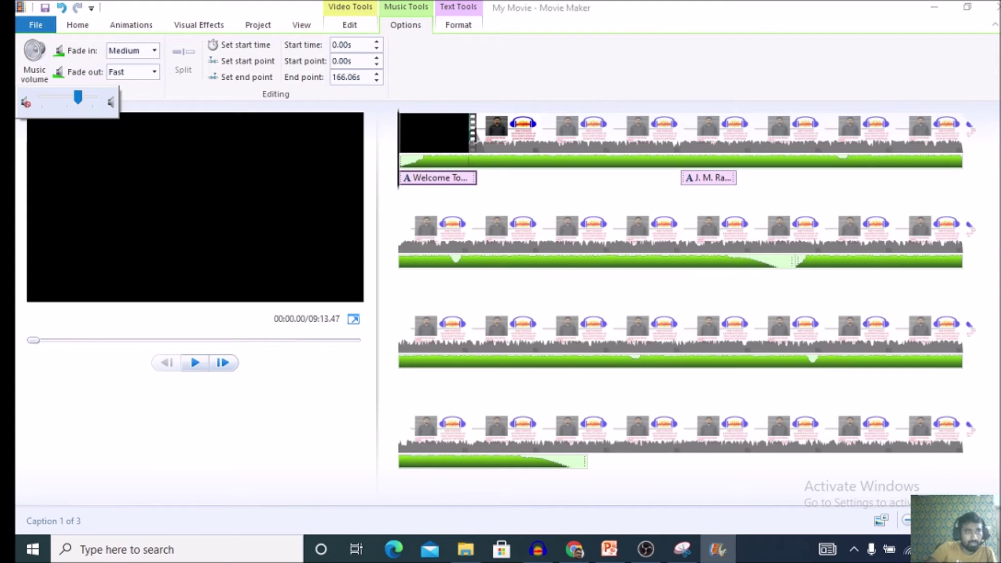
key("Escape")
Set the audio of the first video clip after the title to fade in Slow and fade out Fast
left_click(459, 25)
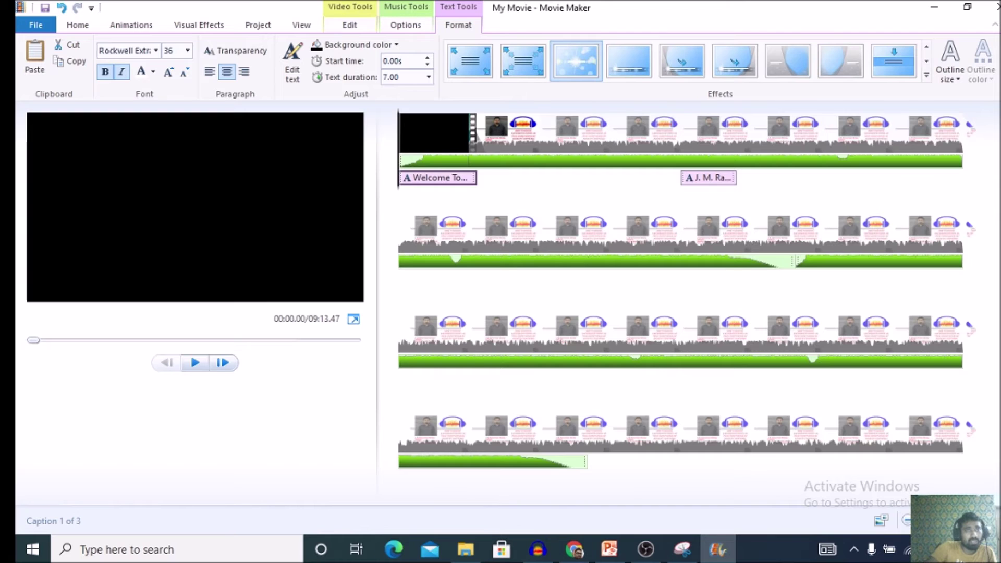
left_click(350, 25)
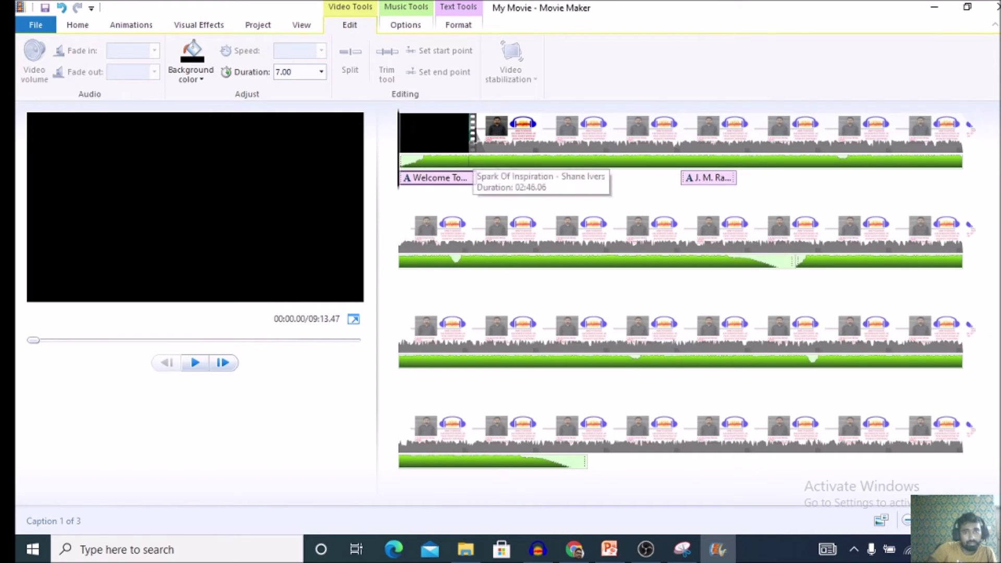
left_click(475, 137)
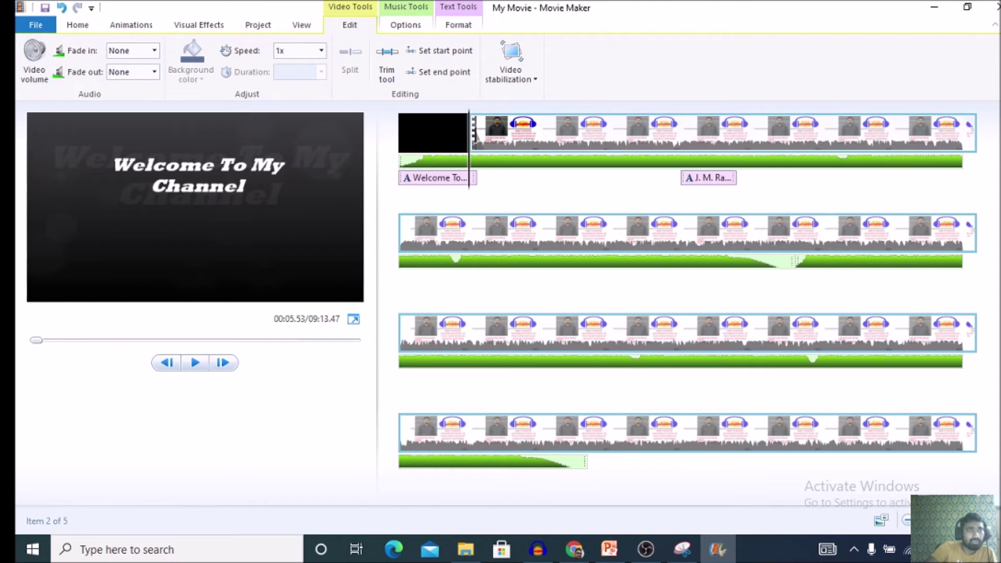
left_click(155, 51)
left_click(119, 79)
left_click(154, 72)
left_click(119, 126)
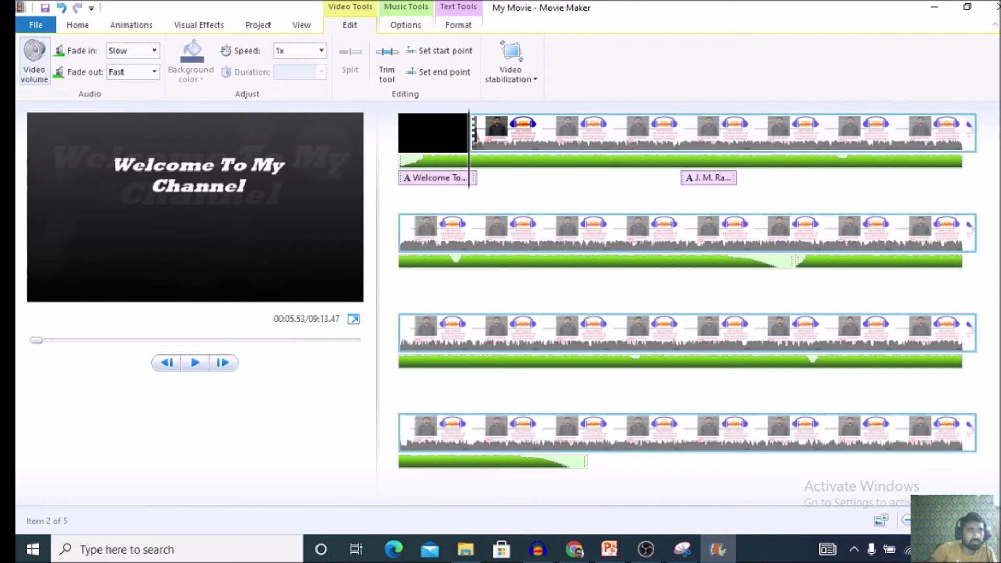
Raise the volume of the first video clip after the title
left_click(34, 60)
left_click_drag(69, 97, 93, 98)
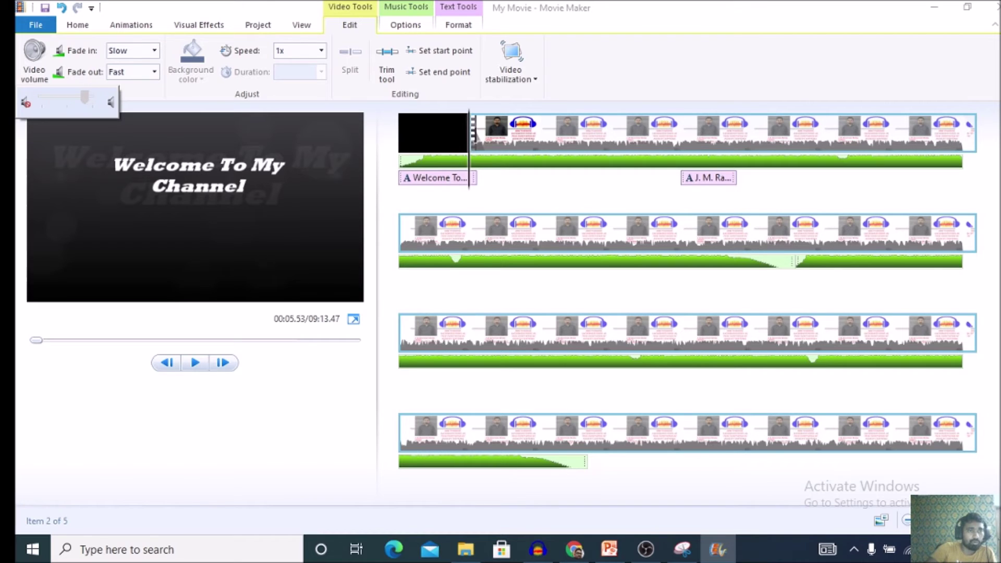
key("Escape")
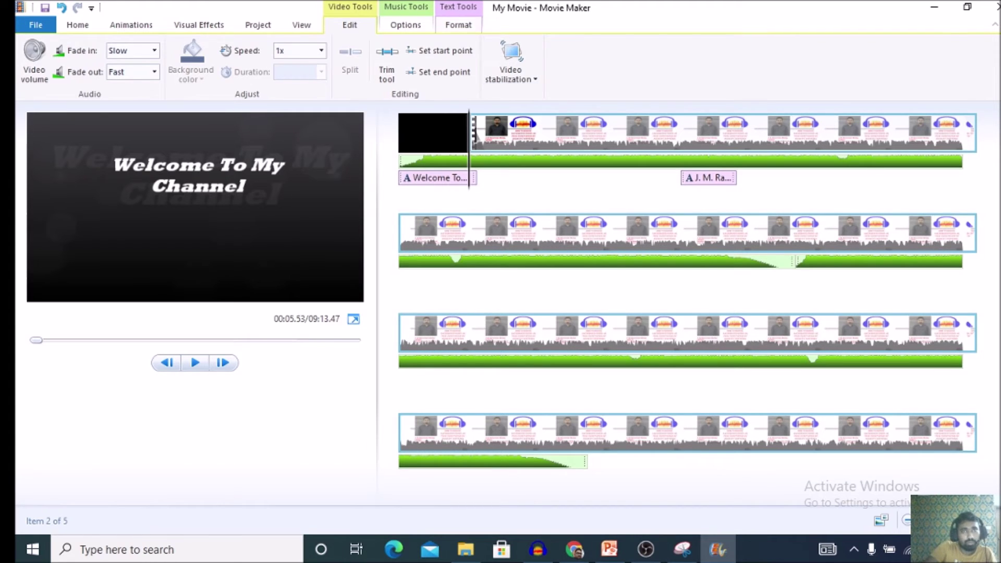
Give the "Welcome To My Channel" title text an extra thick orange outline and play it back
left_click(459, 24)
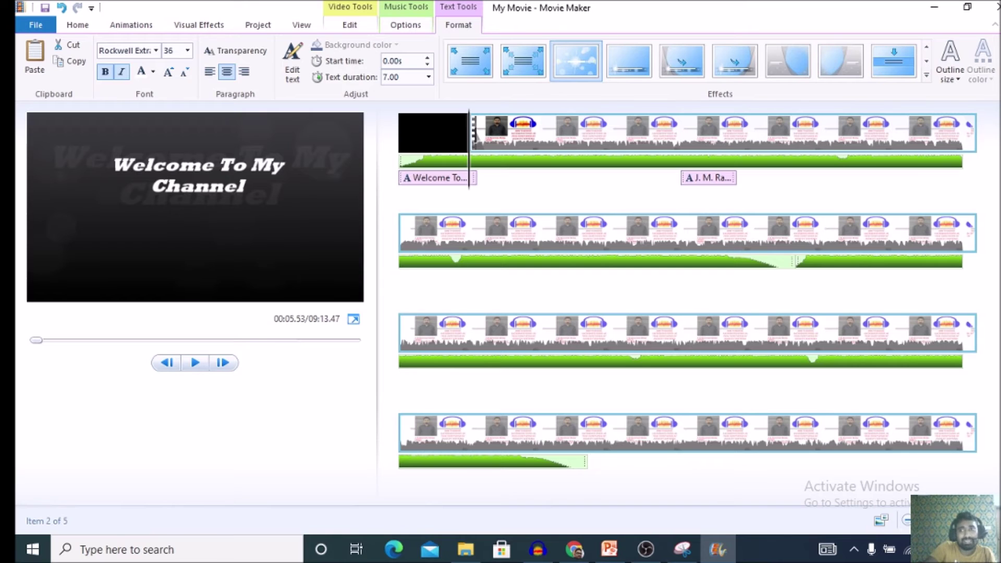
double_click(208, 179)
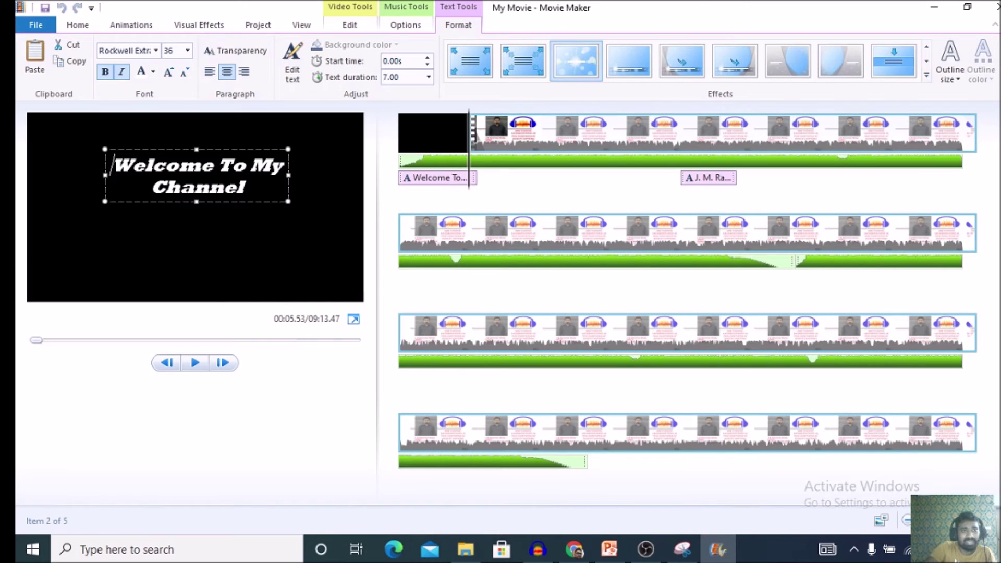
left_click_drag(245, 188, 113, 166)
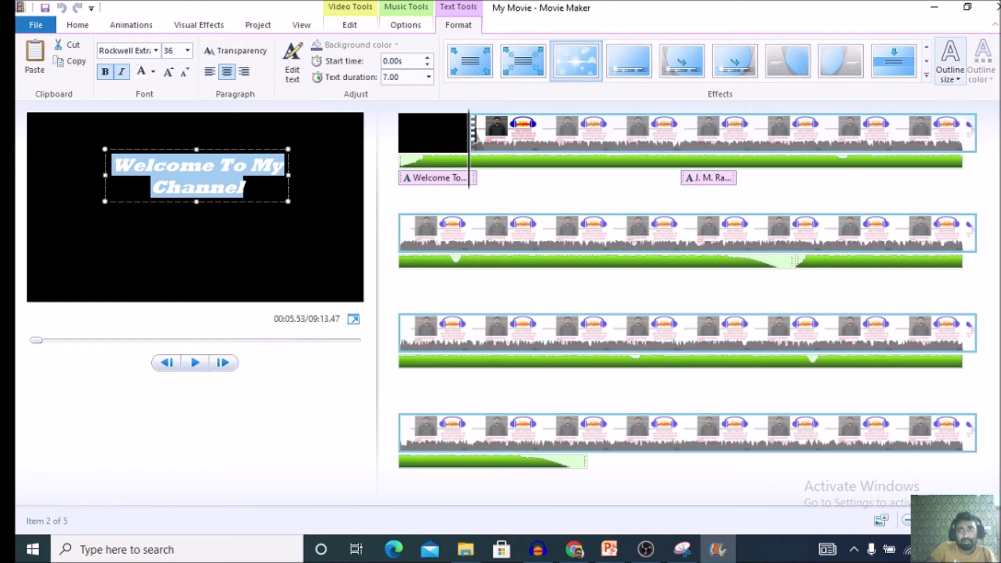
left_click(950, 61)
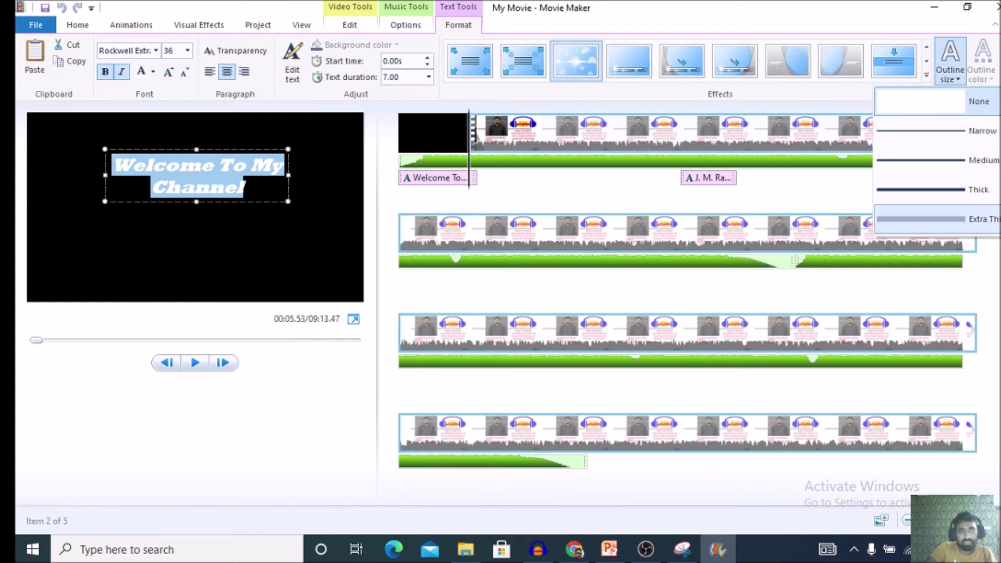
left_click(912, 219)
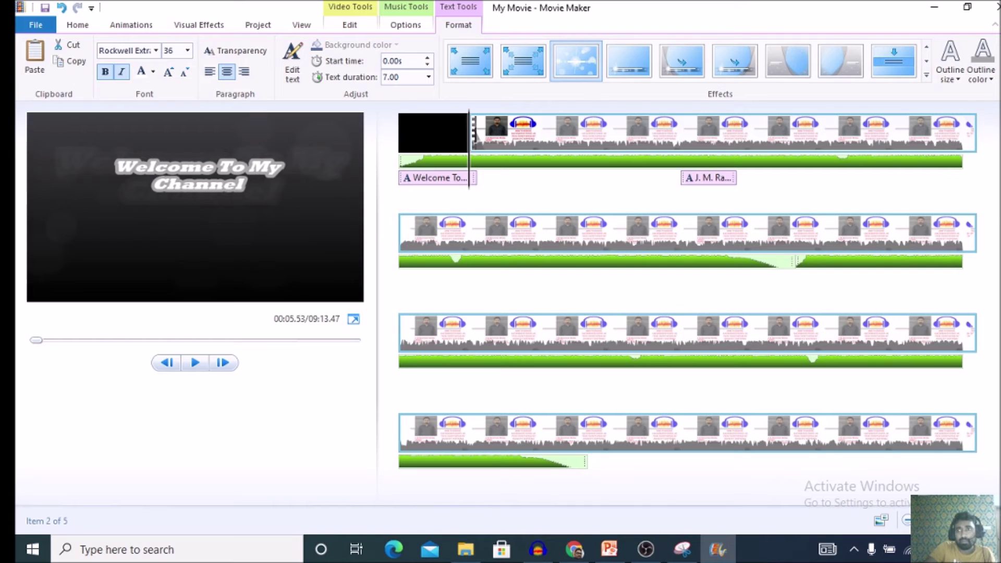
left_click(982, 70)
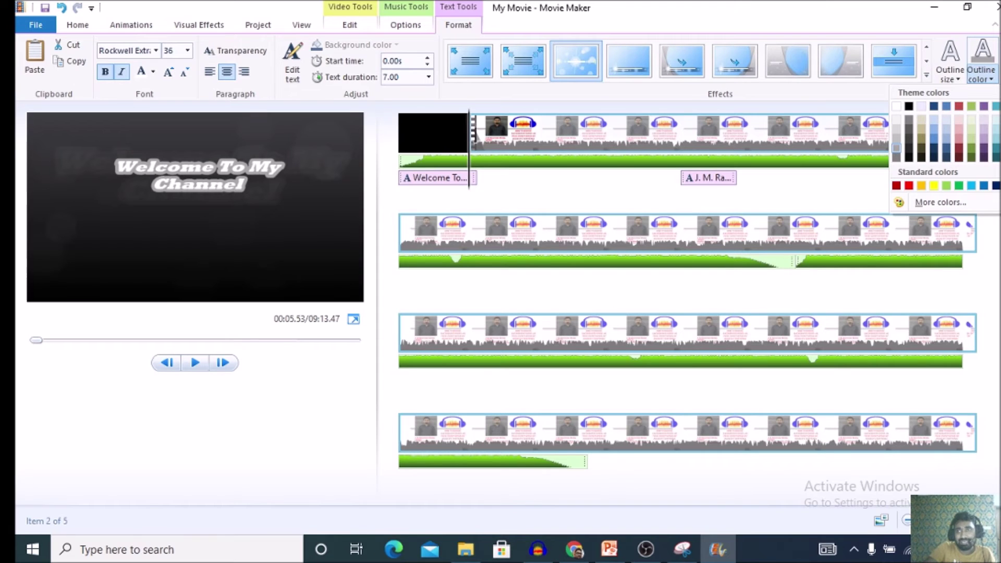
left_click(921, 185)
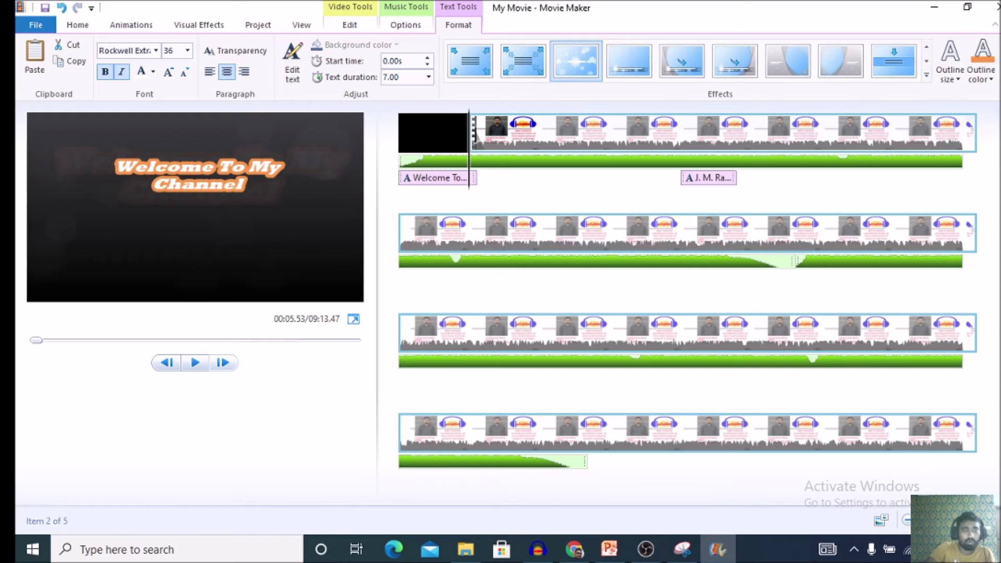
left_click(195, 362)
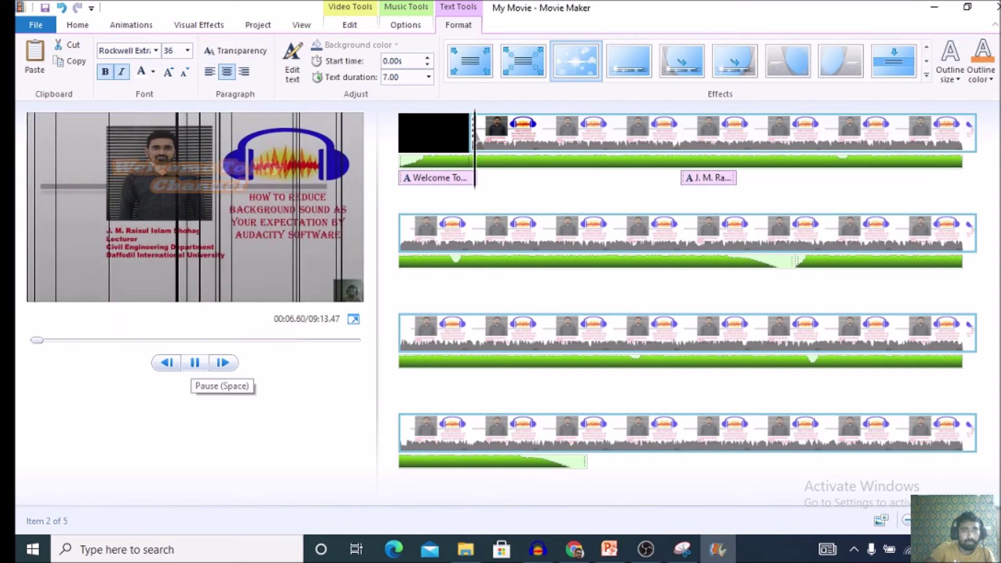
Replay the opening "Welcome To My Channel" title from its start and pause it
left_click(195, 363)
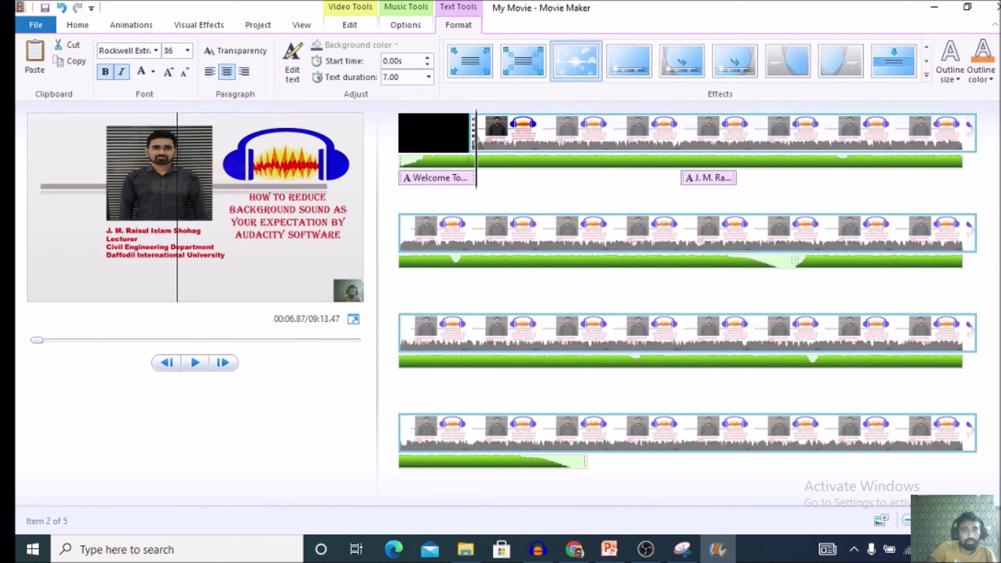
left_click(437, 177)
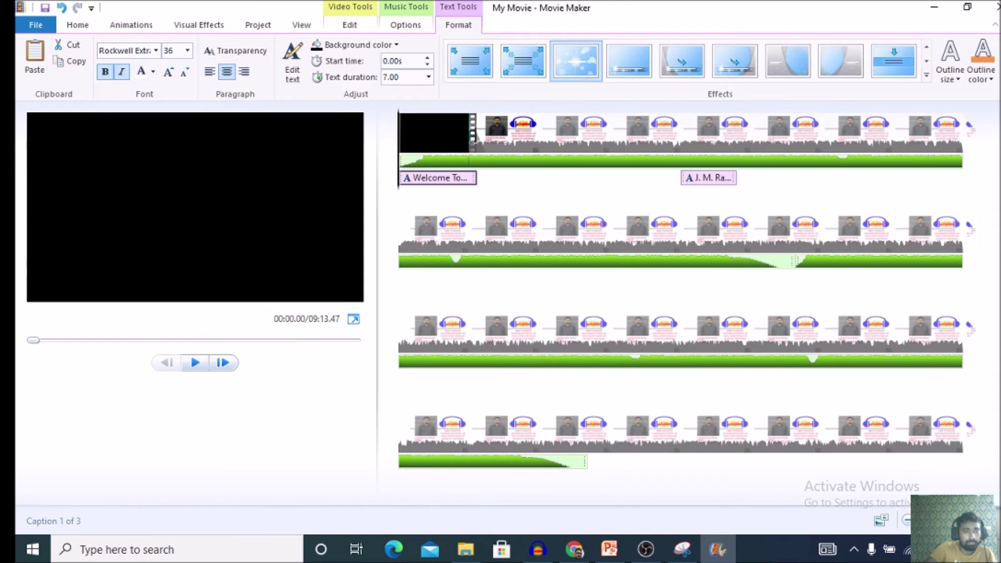
left_click(195, 363)
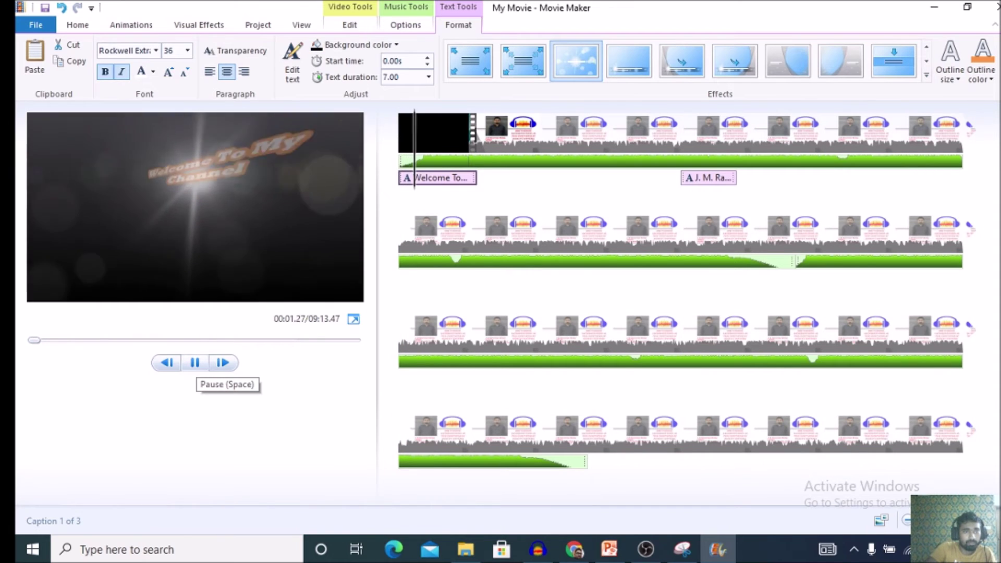
left_click(195, 362)
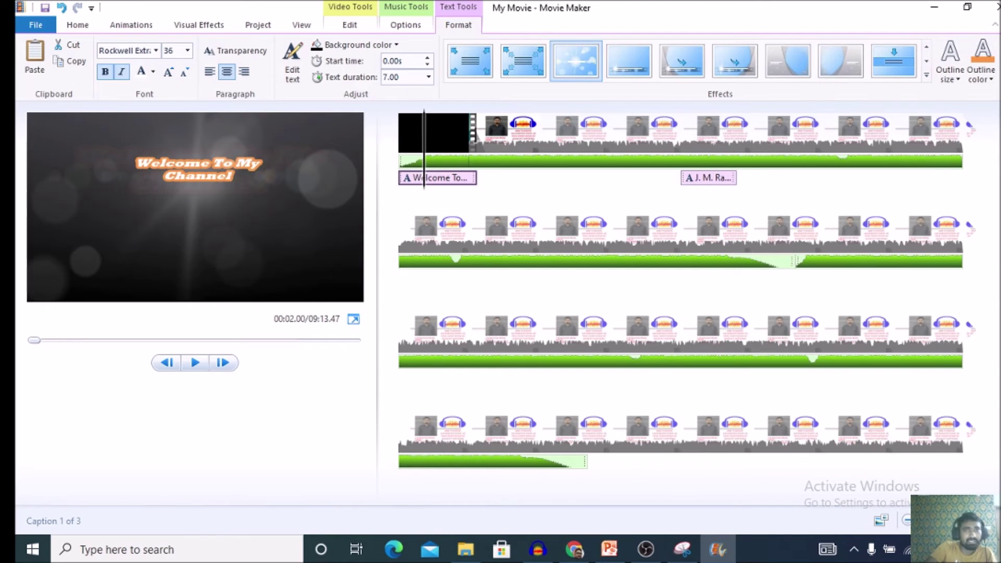
left_click(406, 24)
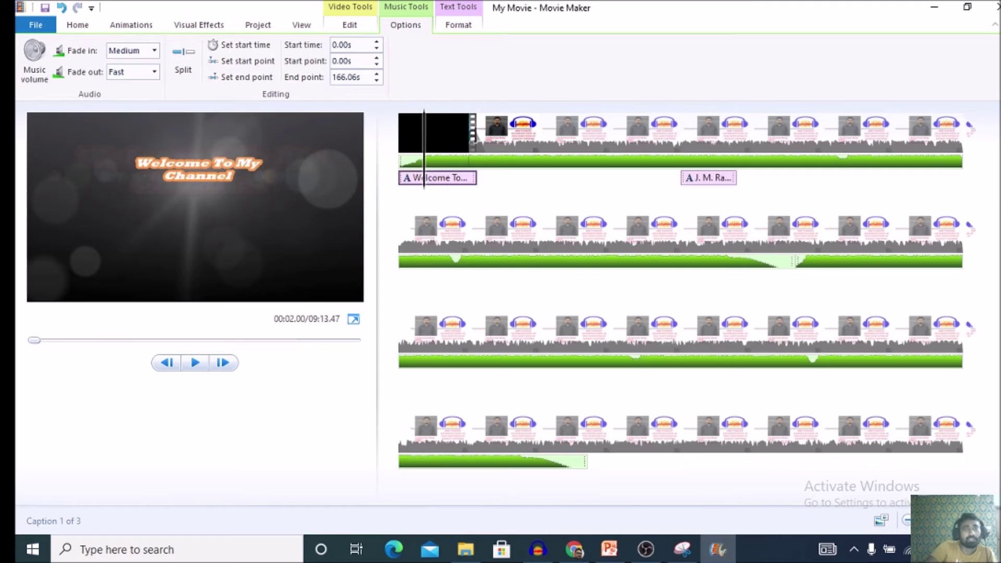
left_click(350, 25)
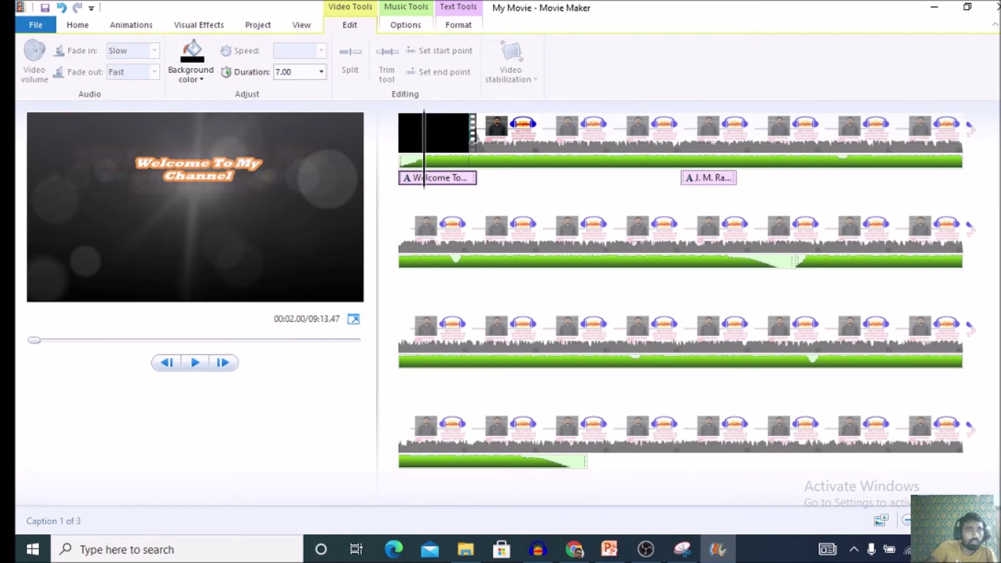
left_click(301, 24)
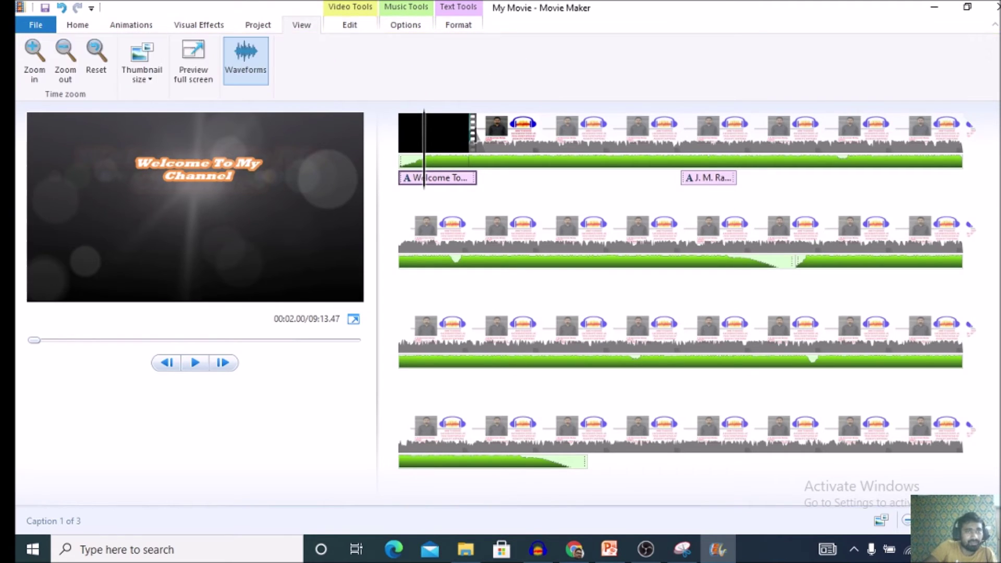
left_click(258, 25)
Try a black and white visual effect on the first video clip after the title and preview it
left_click(199, 25)
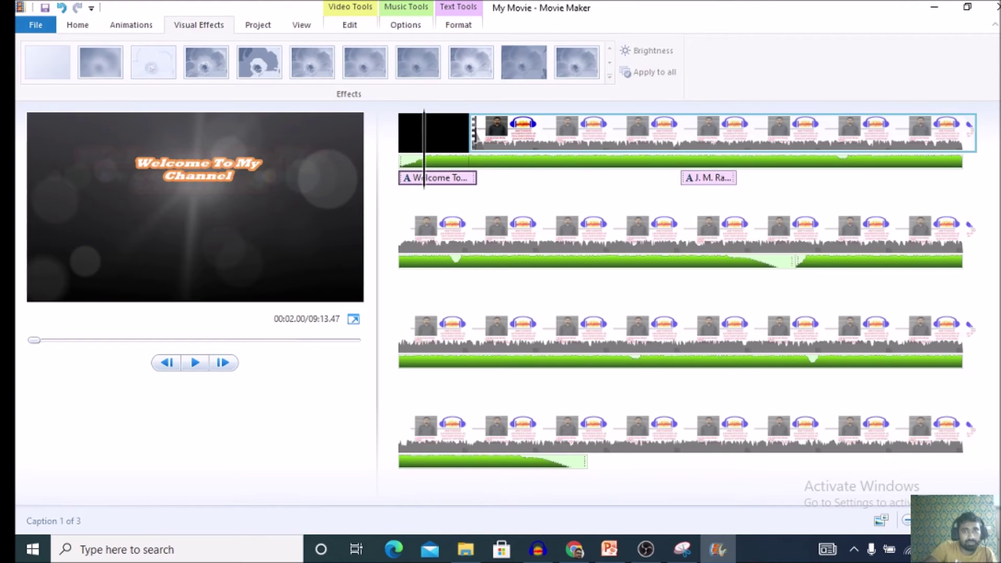
left_click(472, 134)
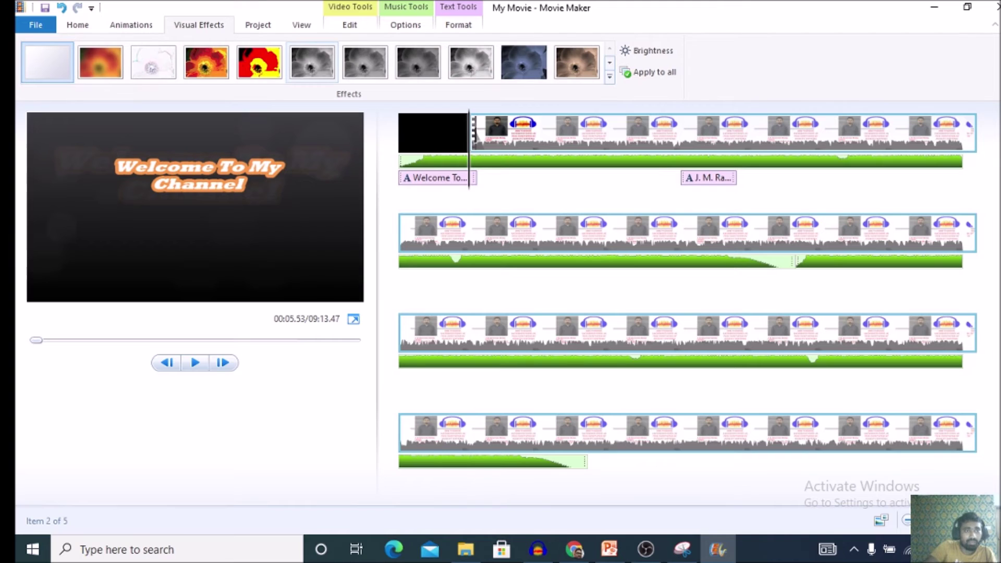
left_click(313, 62)
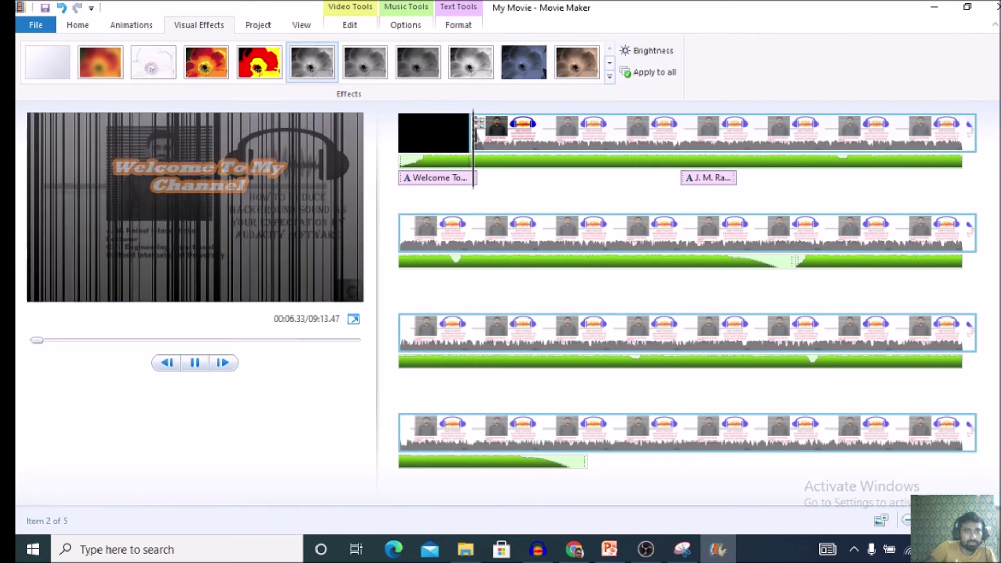
left_click(195, 363)
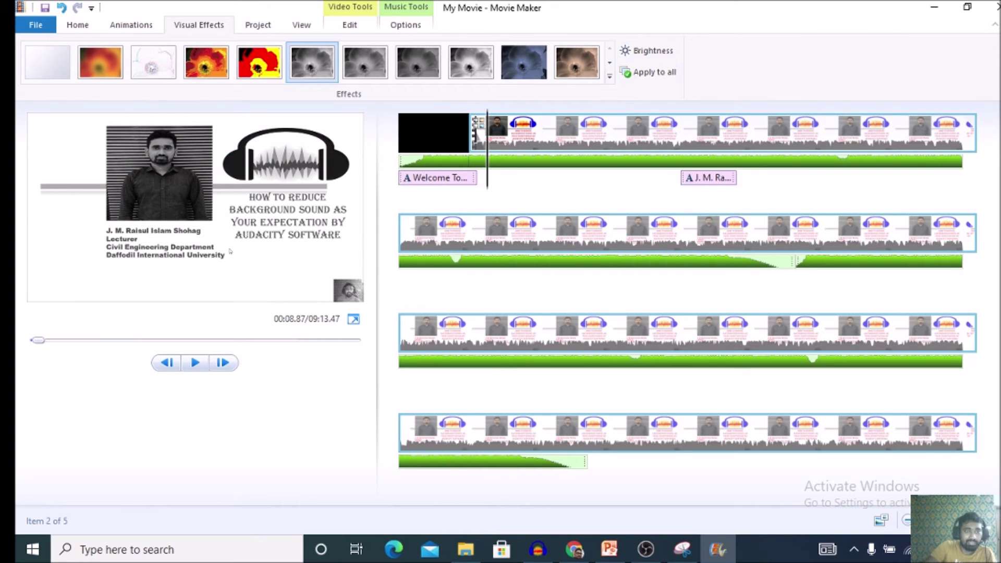
Remove the black and white visual effect from the first video clip after the title
left_click(465, 134)
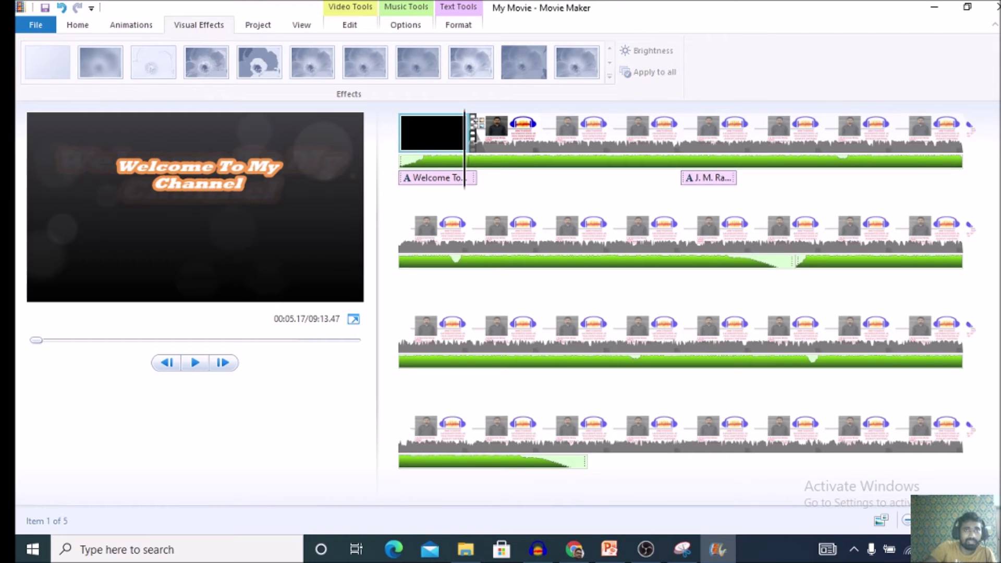
left_click(474, 134)
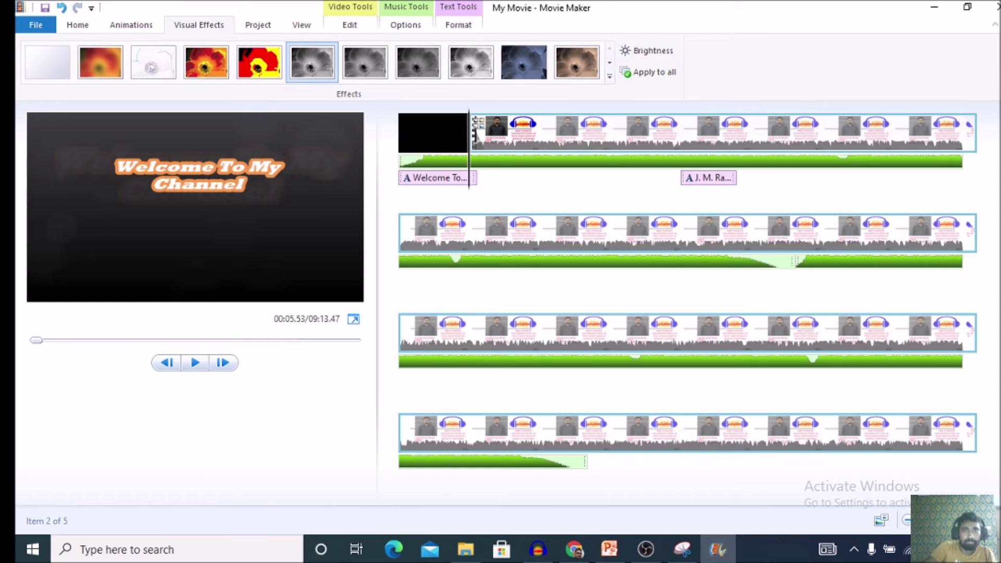
left_click(610, 63)
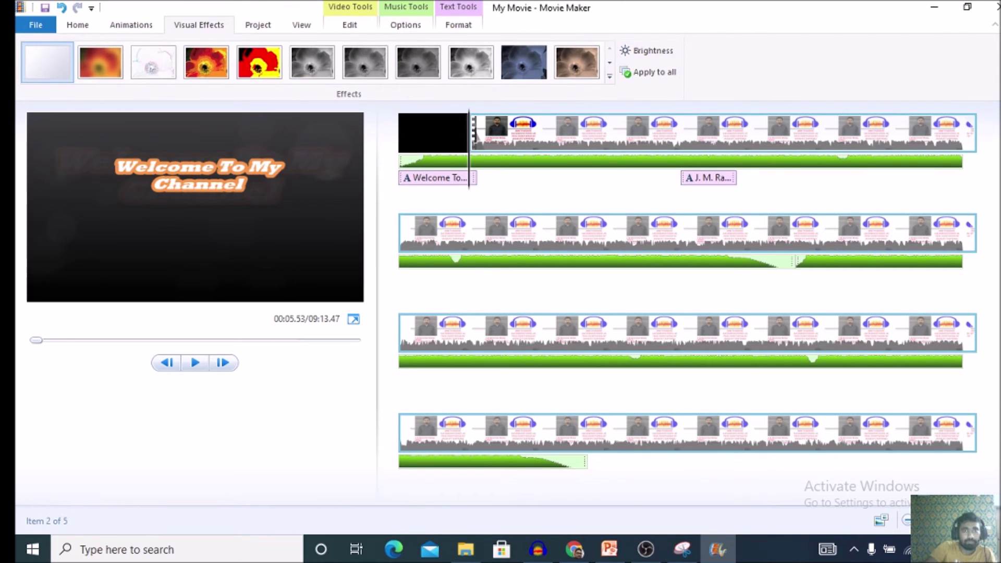
left_click(131, 25)
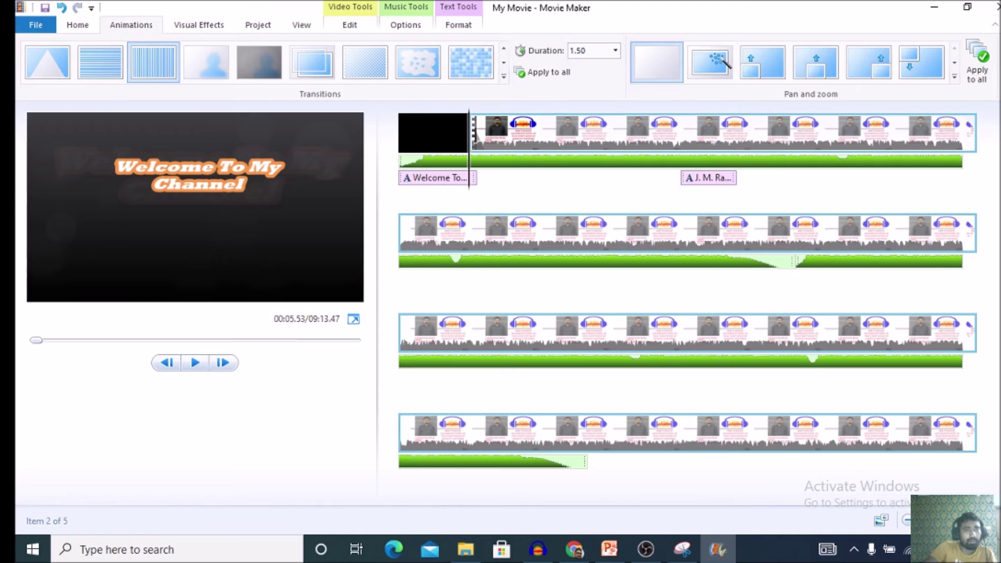
left_click(504, 76)
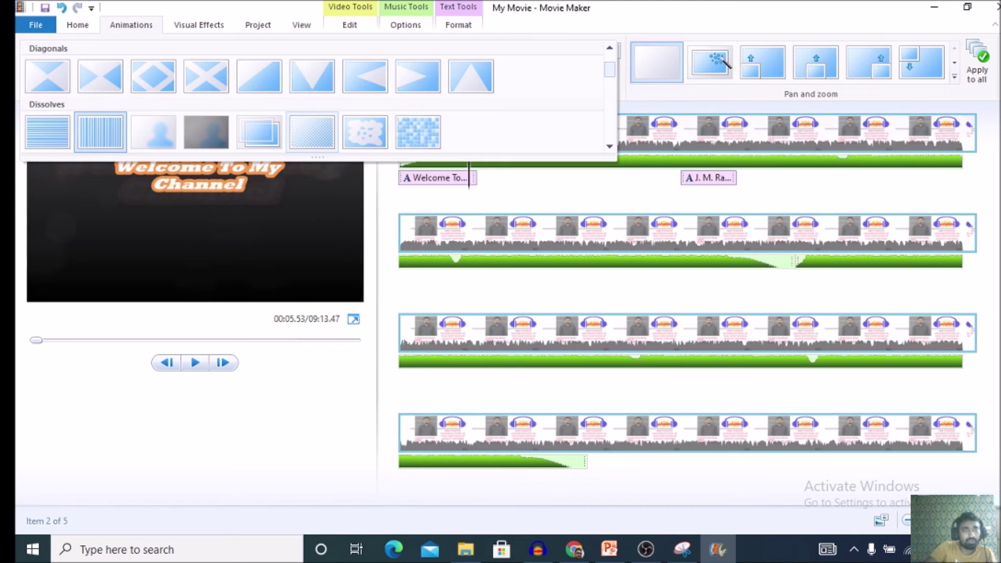
left_click_drag(610, 70, 610, 61)
key("Escape")
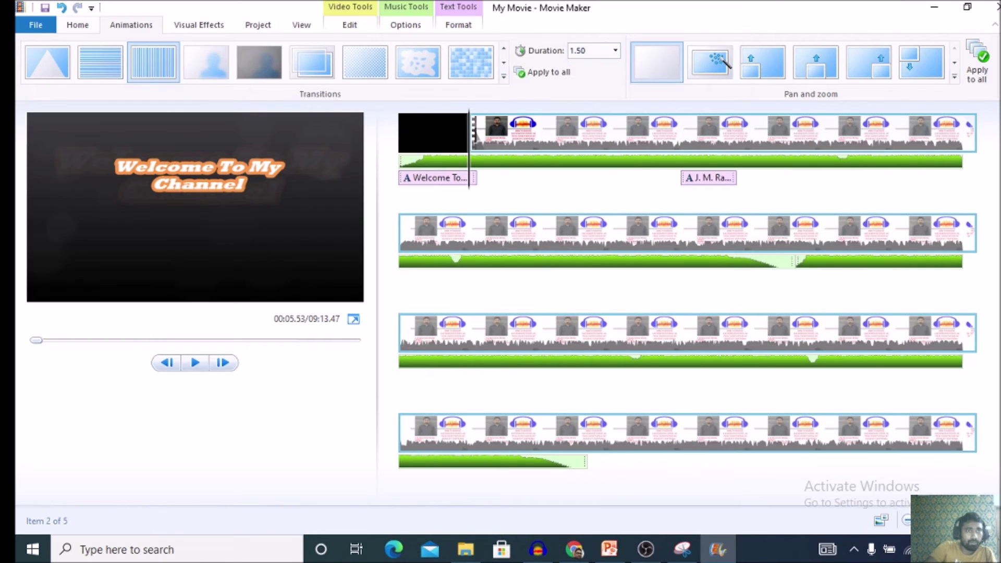
Play the first video clip after the title briefly and rotate it left in quarter turns until it is upright again
left_click(77, 25)
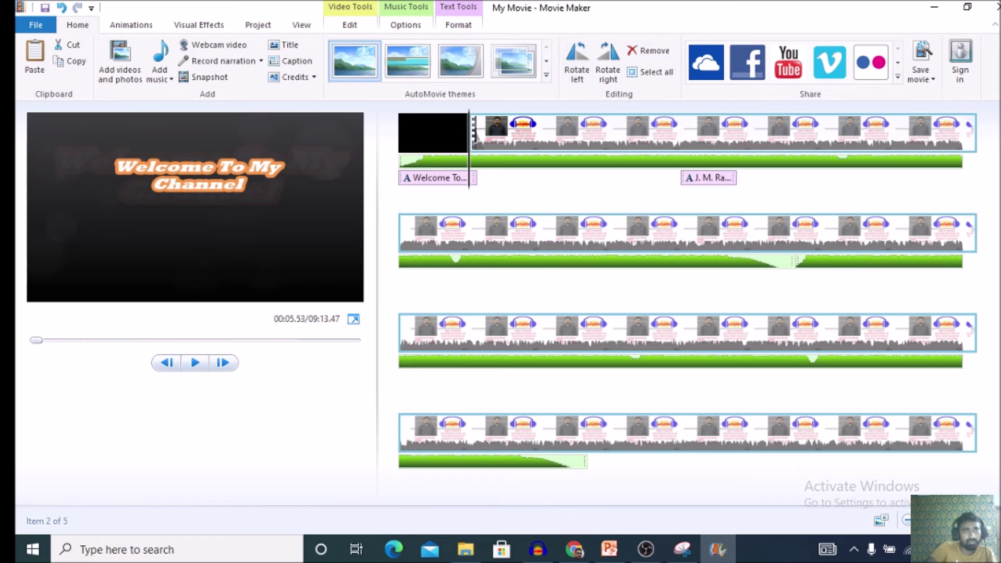
left_click(195, 363)
left_click(195, 362)
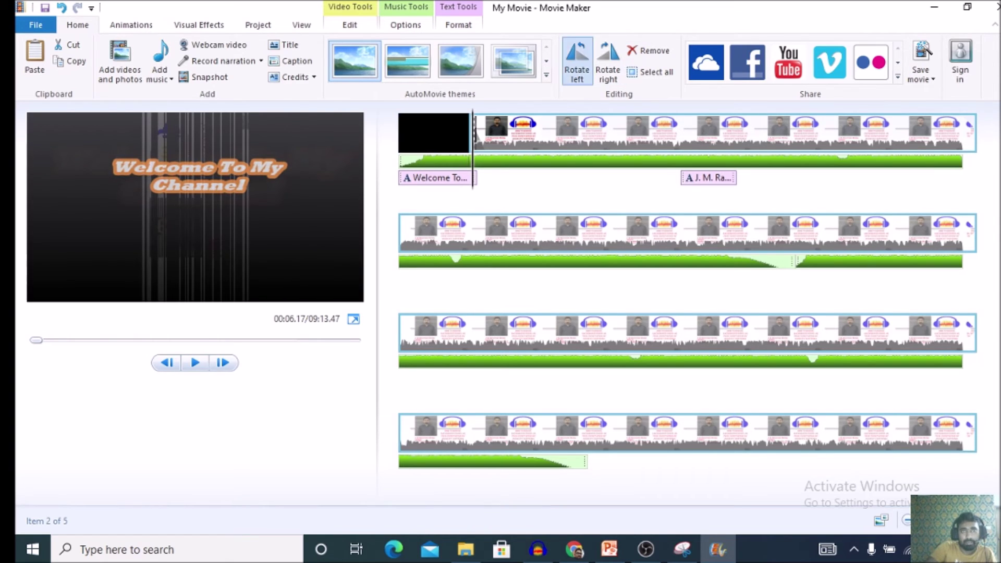
key("space")
key("space")
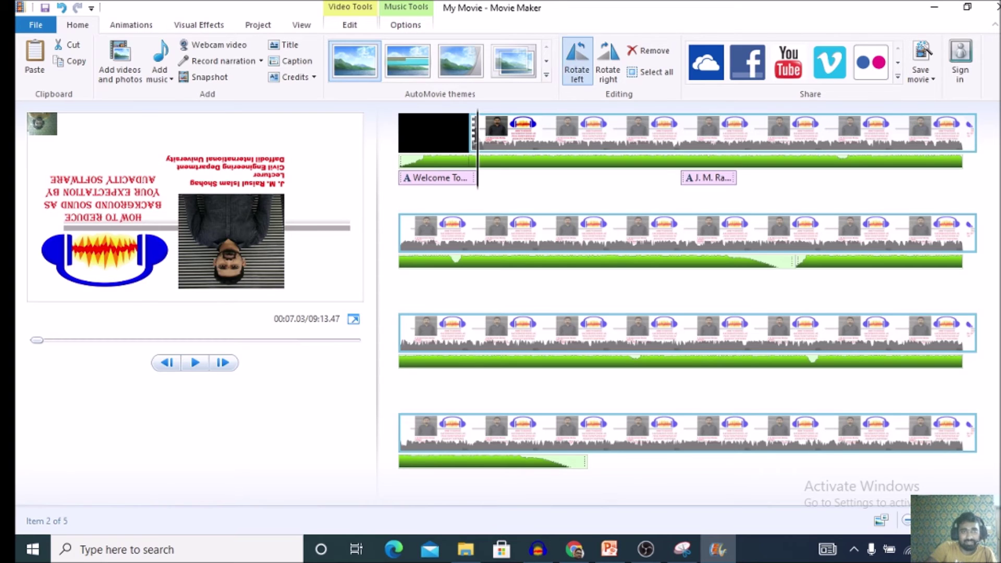
left_click(577, 55)
left_click(577, 55)
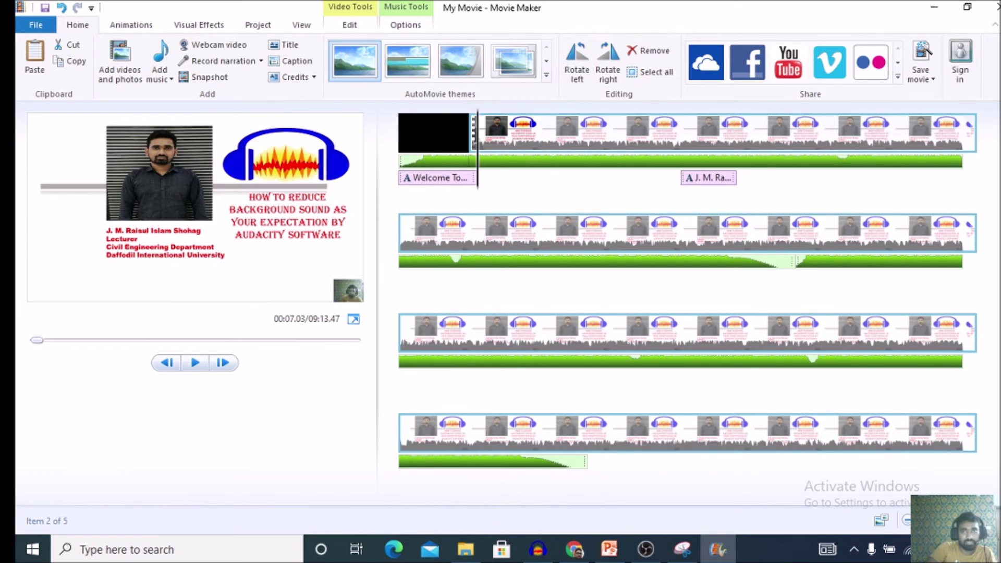
Rotate the first video clip after the title right through a full turn, back to upright
left_click(608, 55)
left_click(609, 54)
left_click(608, 54)
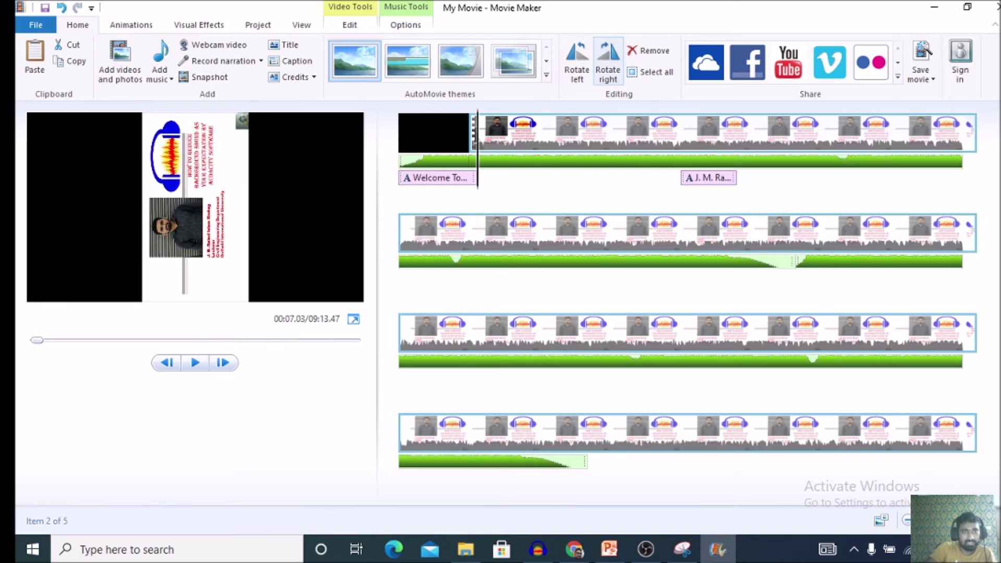
left_click(608, 55)
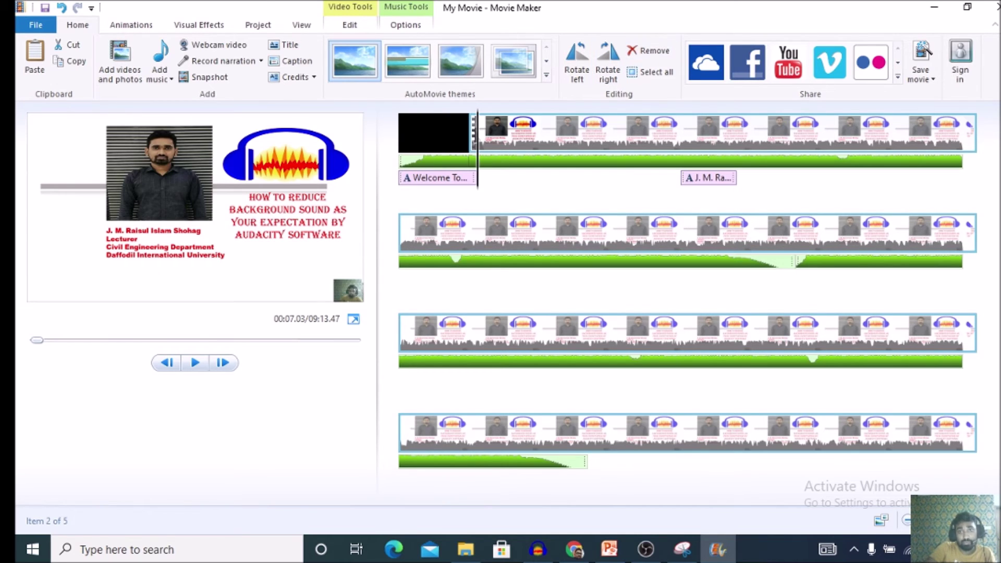
Try to take a snapshot of the frame where the second caption starts, as a PNG on the Desktop
left_click(709, 178)
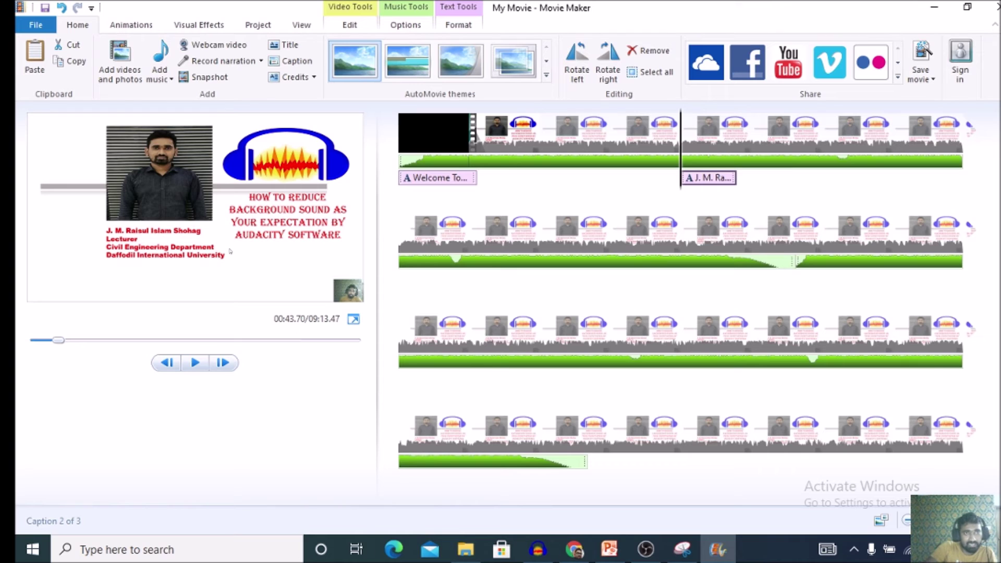
left_click(204, 78)
left_click(204, 76)
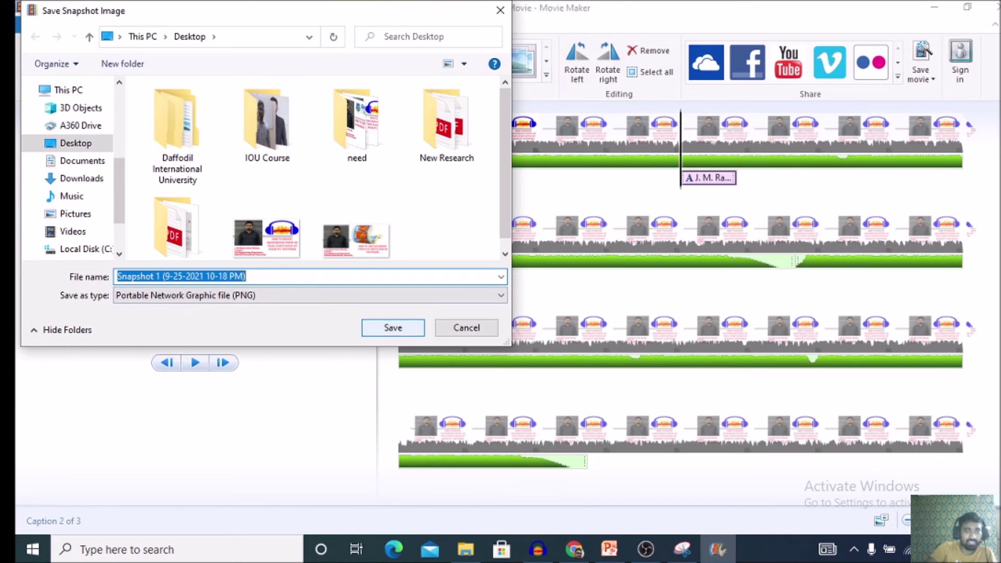
key("Return")
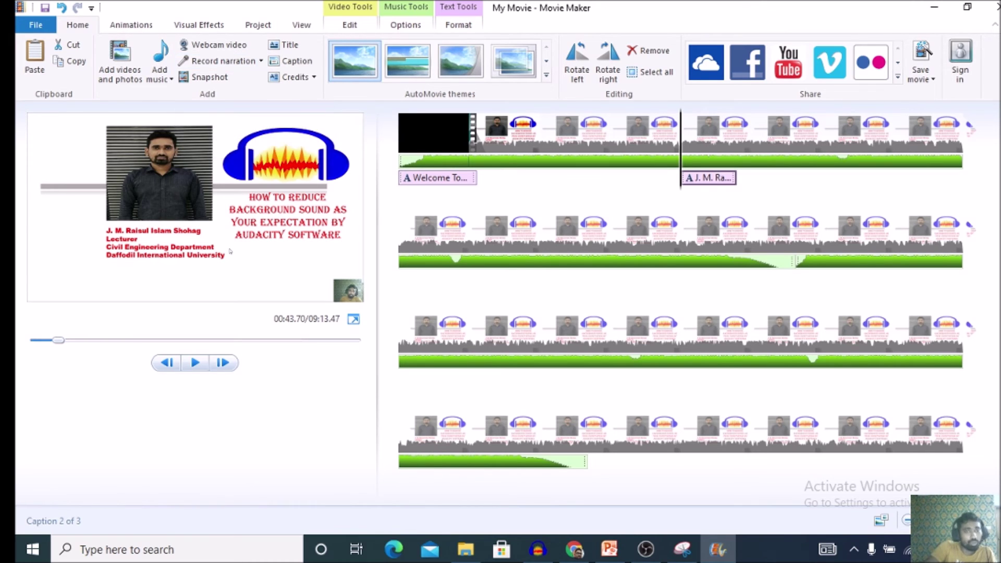
Check the volume setting of the opening music
left_click(458, 25)
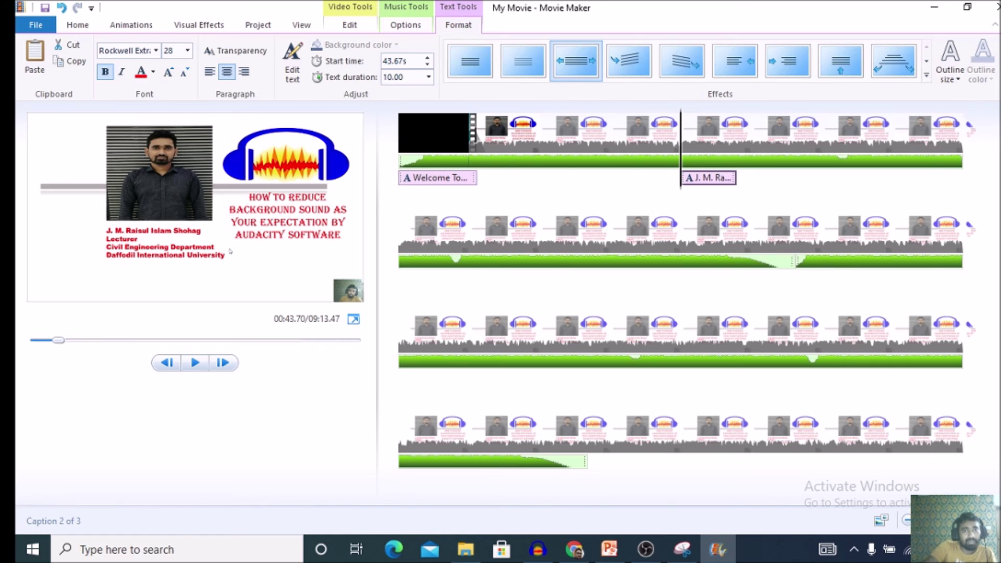
left_click(406, 25)
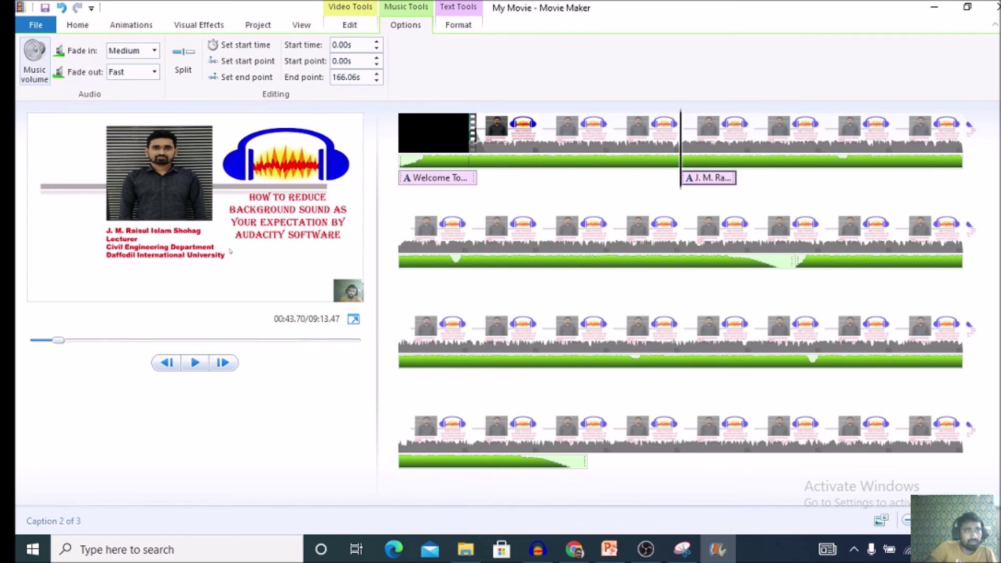
left_click(34, 62)
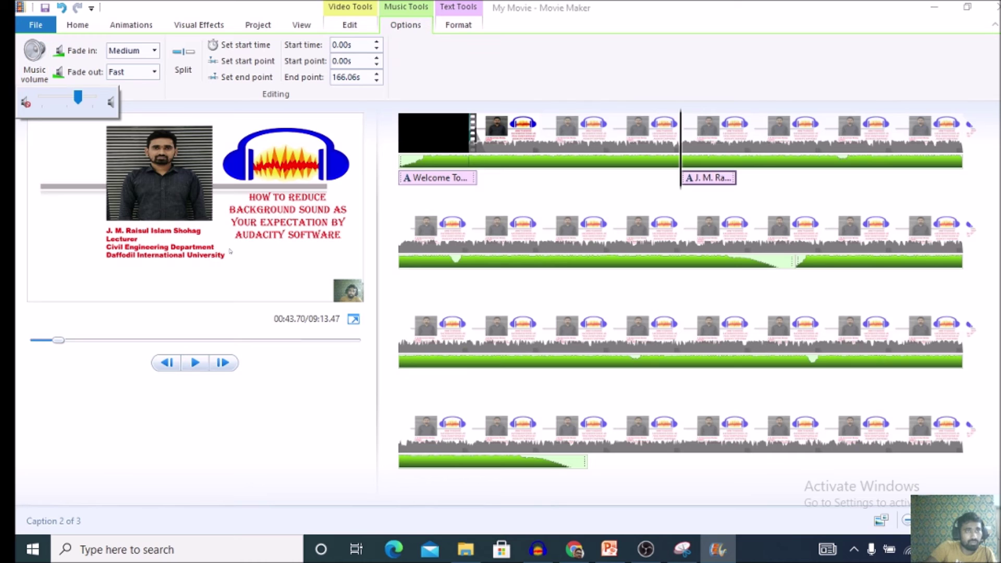
left_click(462, 65)
Lower the volume of the first video clip after the title to its minimum
left_click(350, 25)
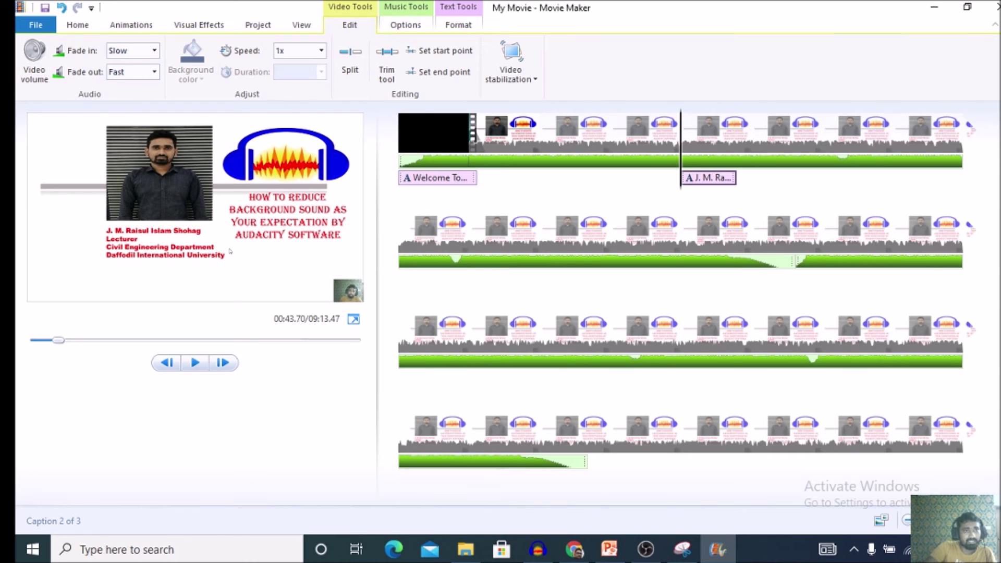
left_click(34, 61)
left_click_drag(82, 97, 41, 97)
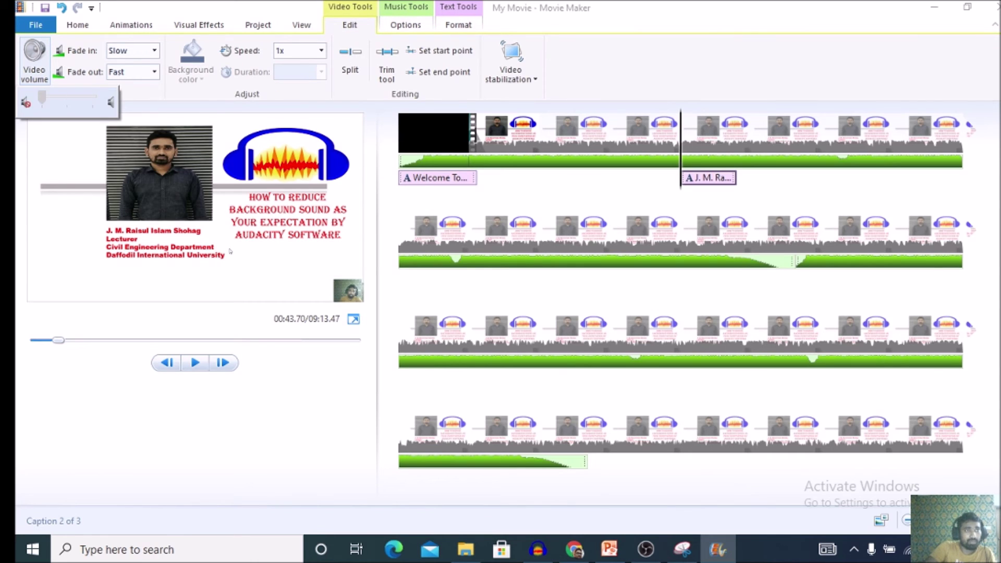
left_click(230, 252)
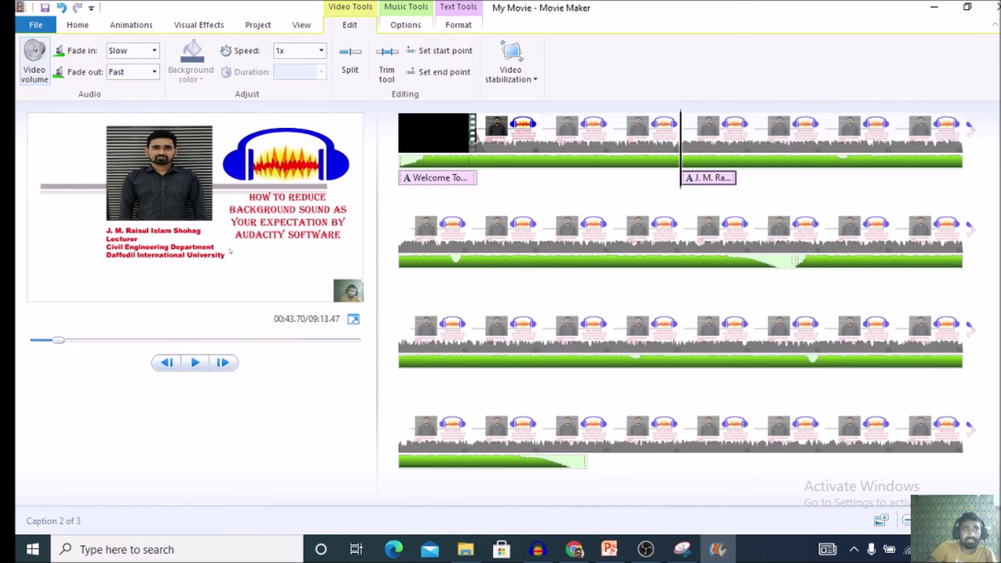
Browse the Downloads and Videos folders for an audio file that could be added as music
left_click(78, 25)
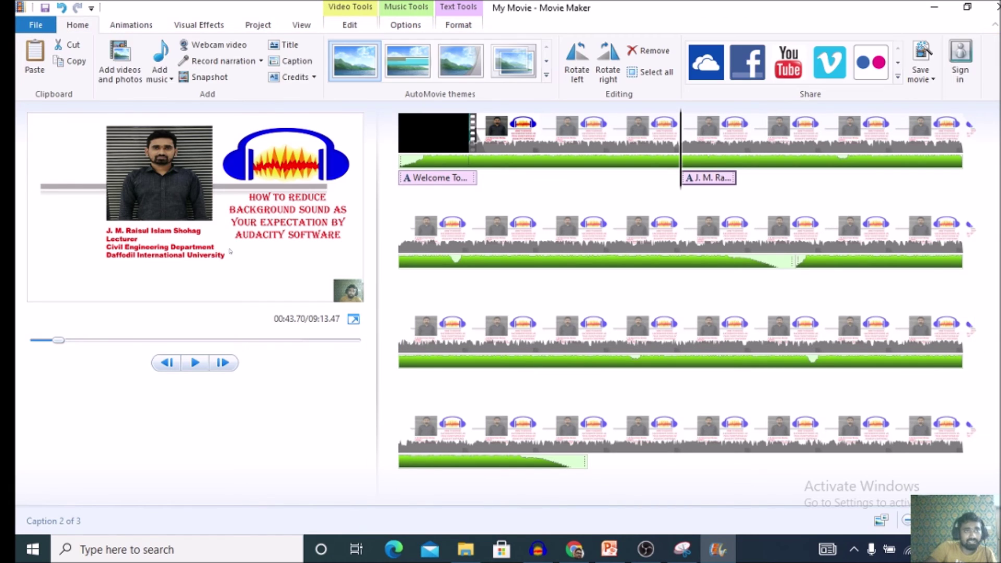
left_click(159, 76)
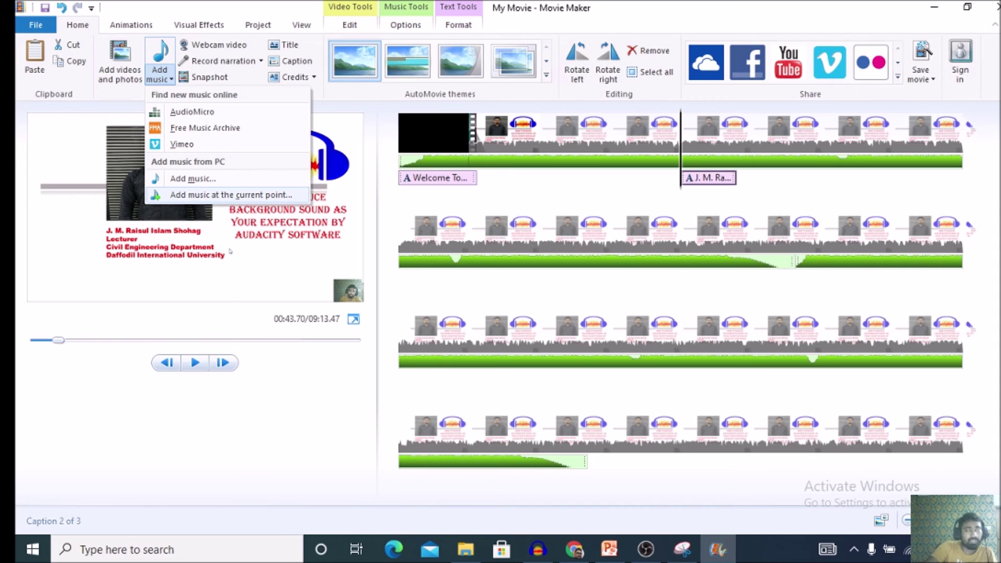
key("Up")
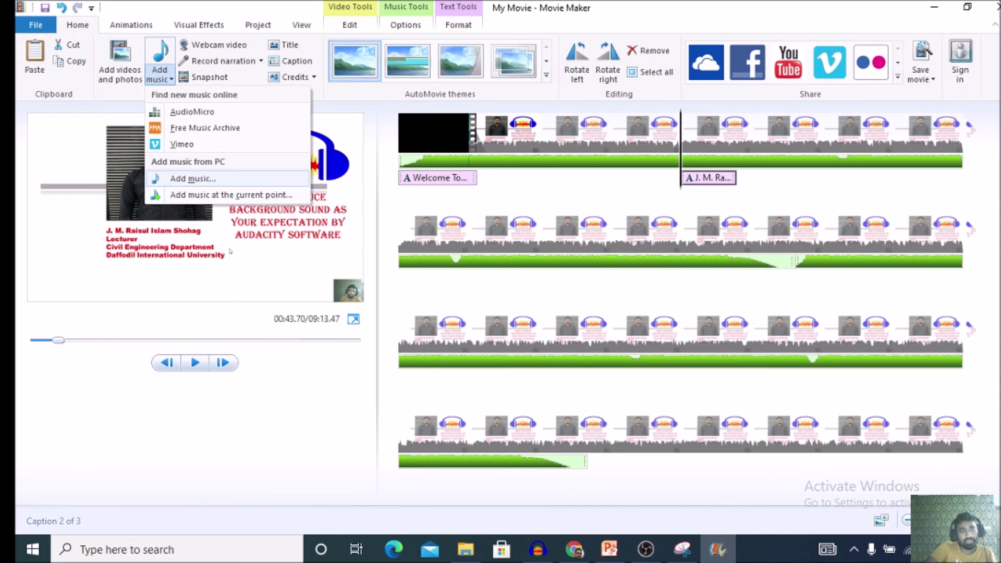
key("Return")
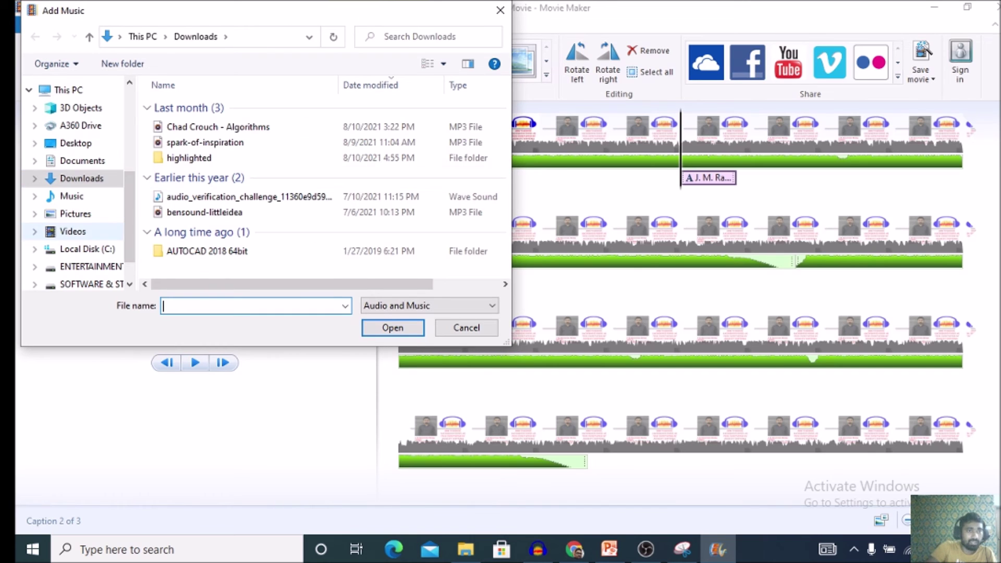
left_click(72, 231)
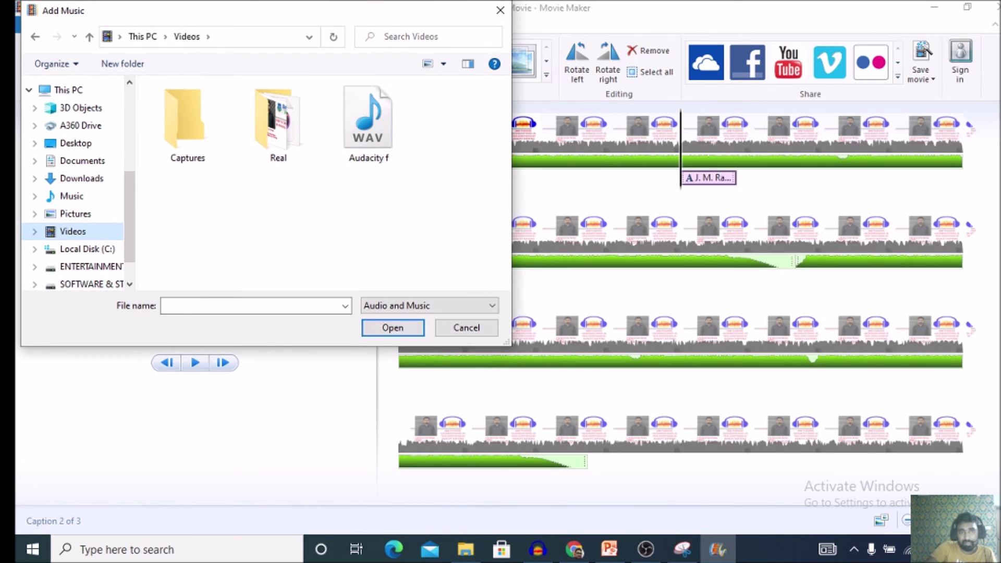
left_click(466, 328)
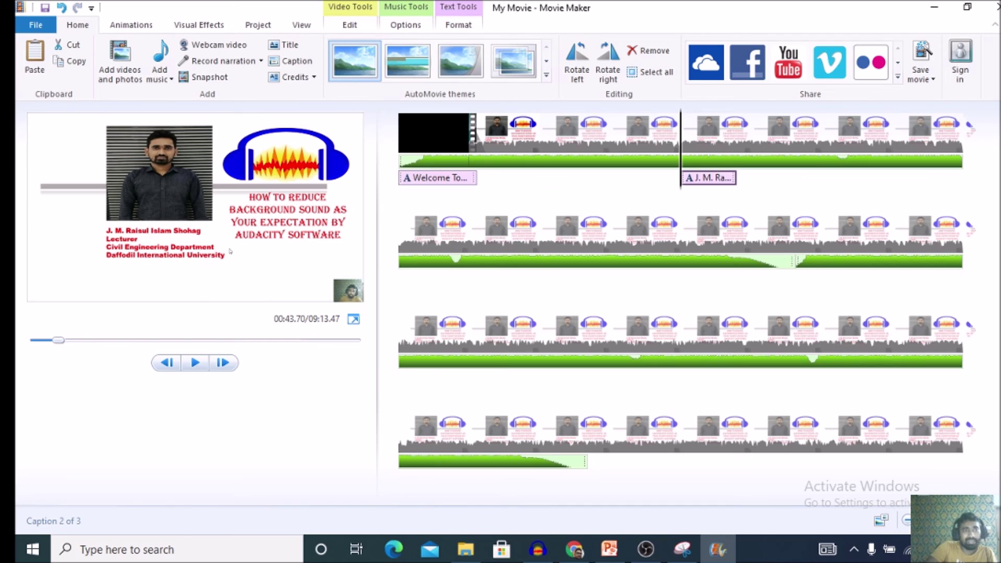
Select the first video clip after the title and check its volume setting
left_click(433, 178)
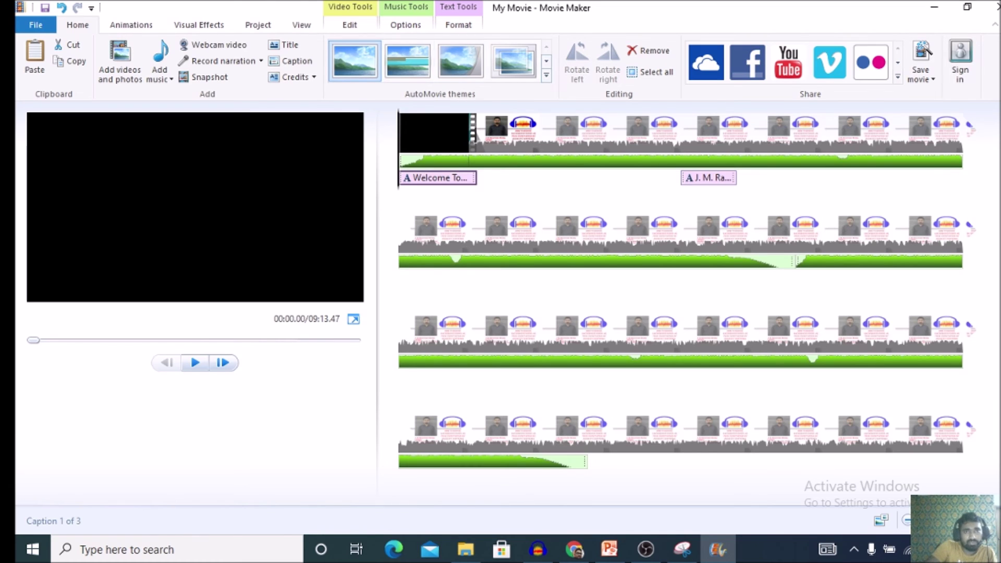
double_click(472, 137)
left_click(474, 136)
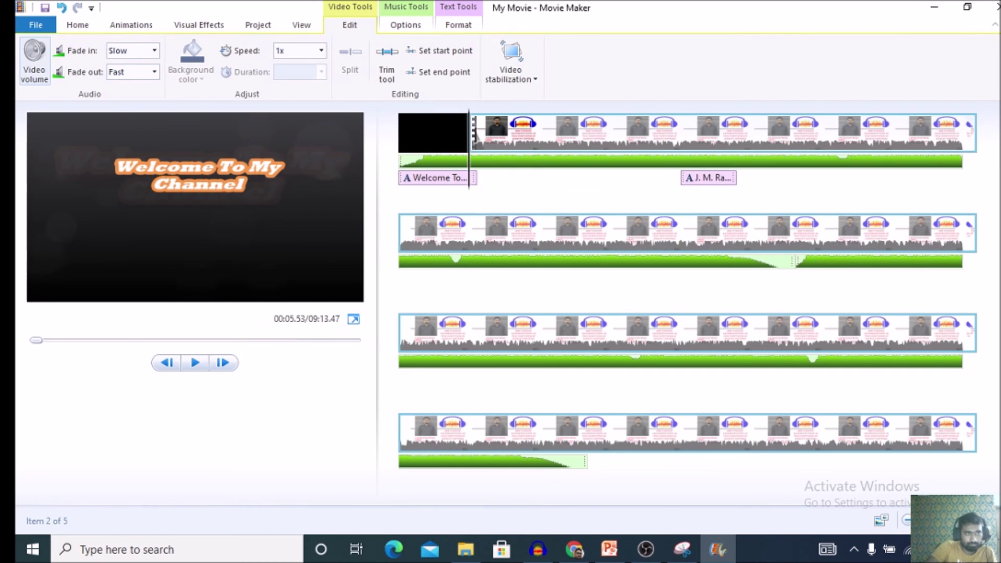
left_click(34, 60)
mouse_move(42, 97)
left_mouse_down()
mouse_move(60, 97)
mouse_move(42, 98)
left_mouse_up()
left_click(34, 60)
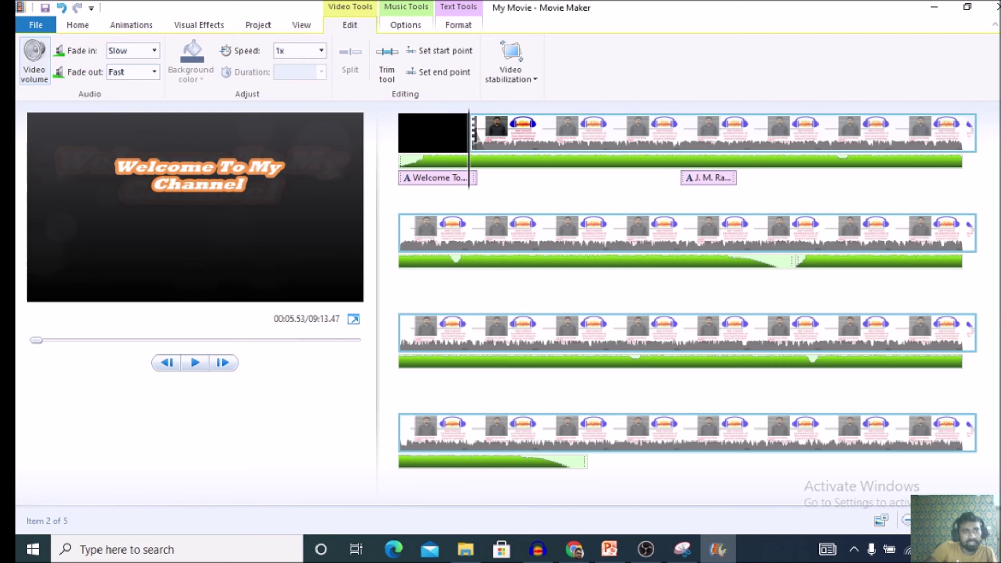
Record a narration starting at the beginning of the first video clip after the title
left_click(77, 25)
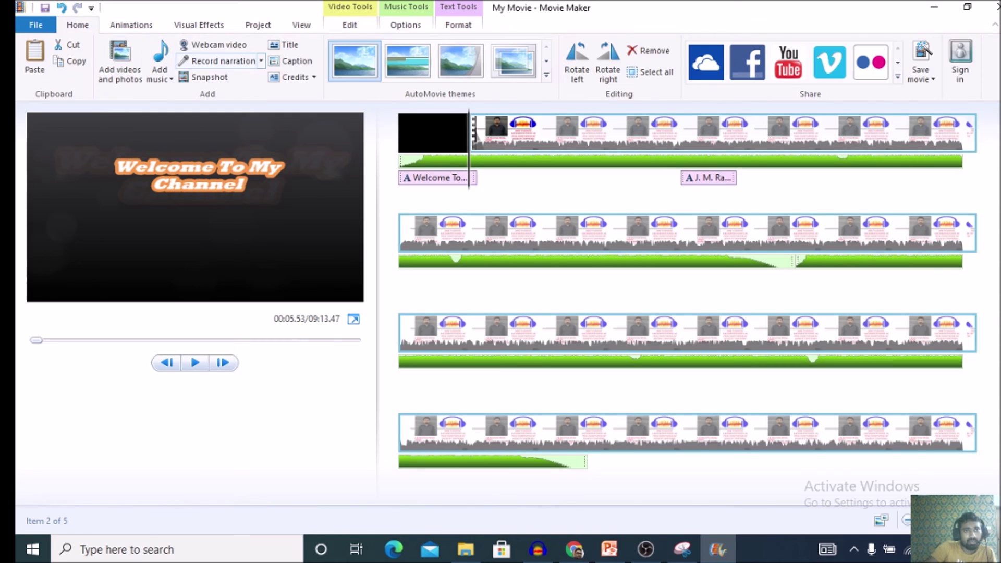
left_click(261, 61)
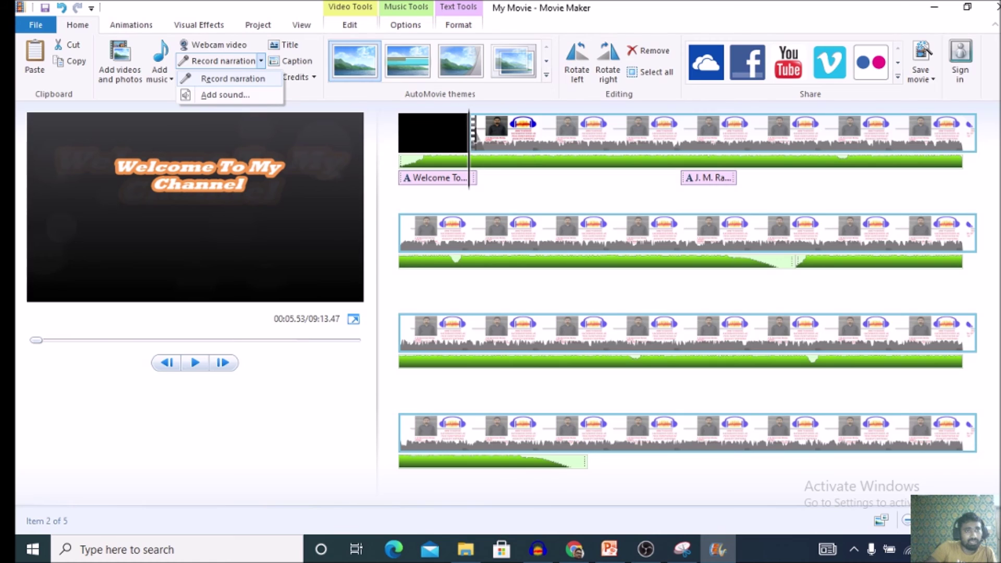
left_click(233, 78)
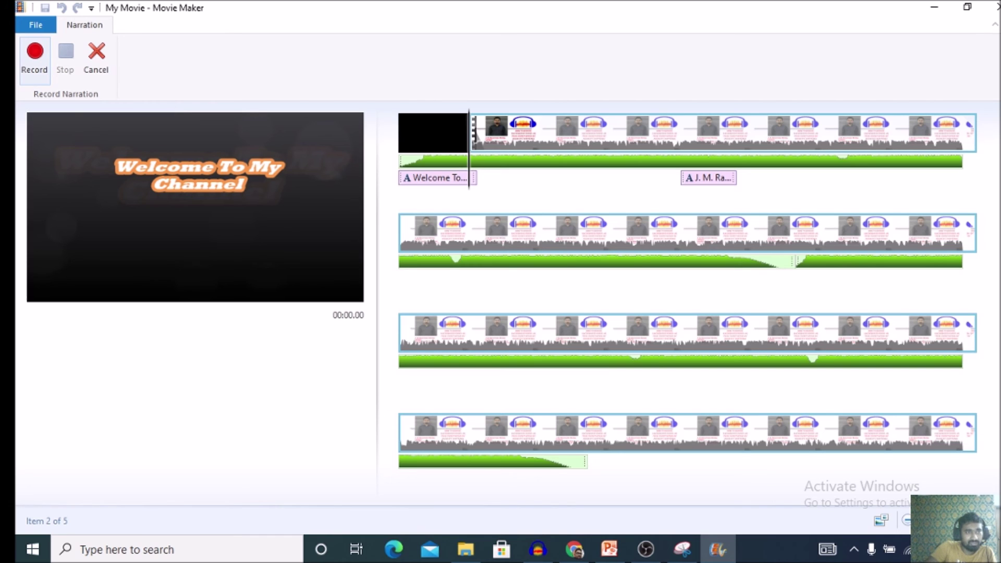
left_click(35, 57)
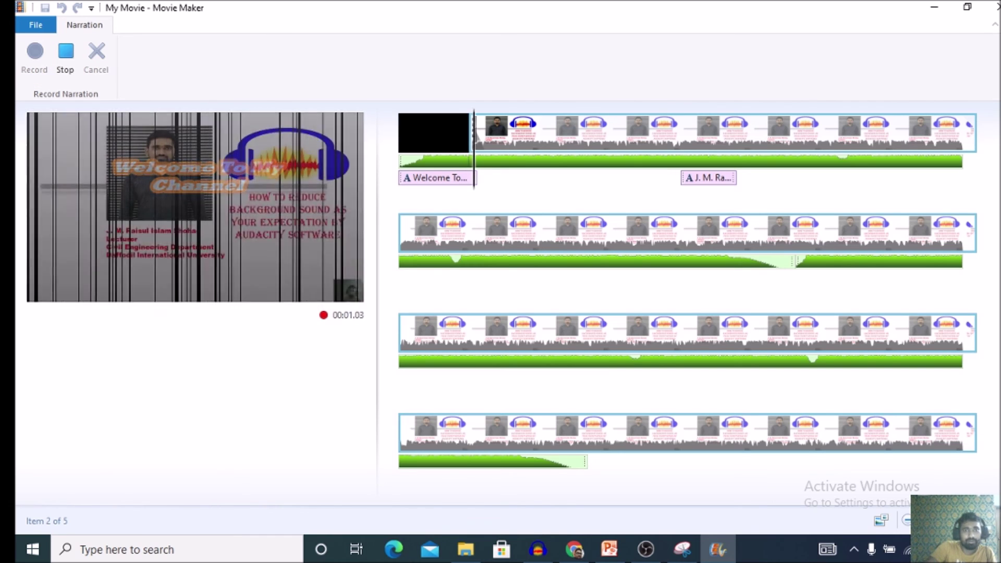